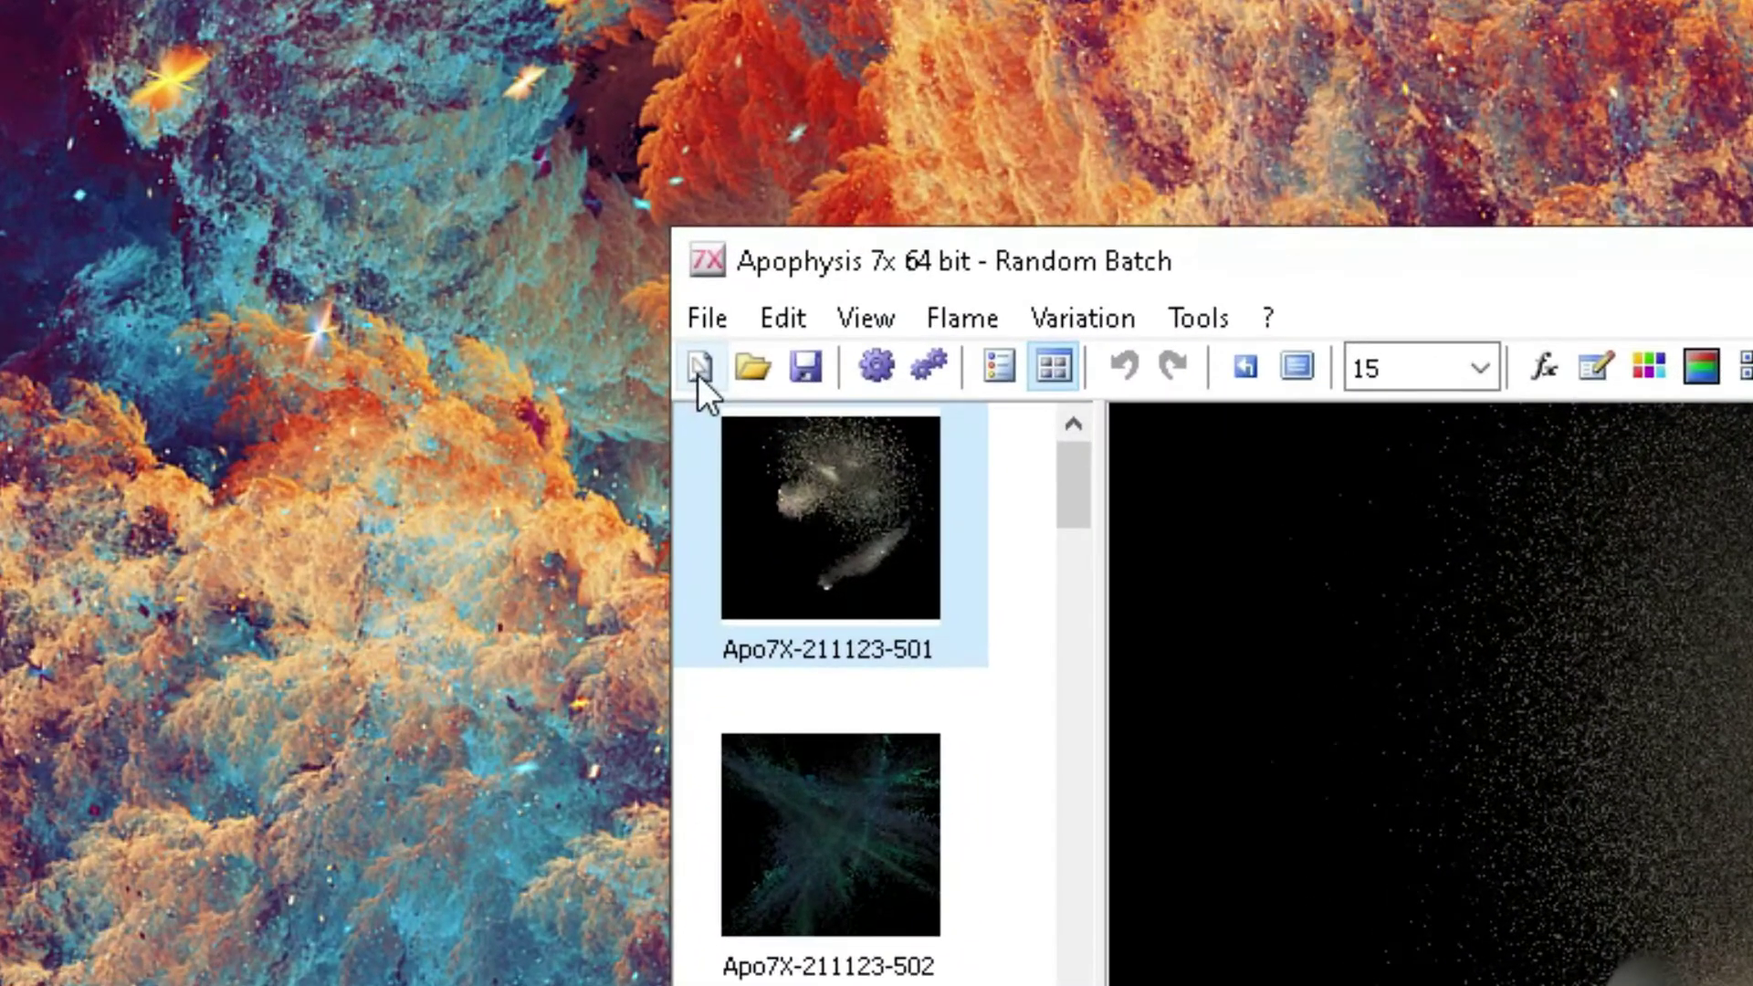
- Create a new blank flame and open both the transform Editor and the Adjustment window for it
click(700, 368)
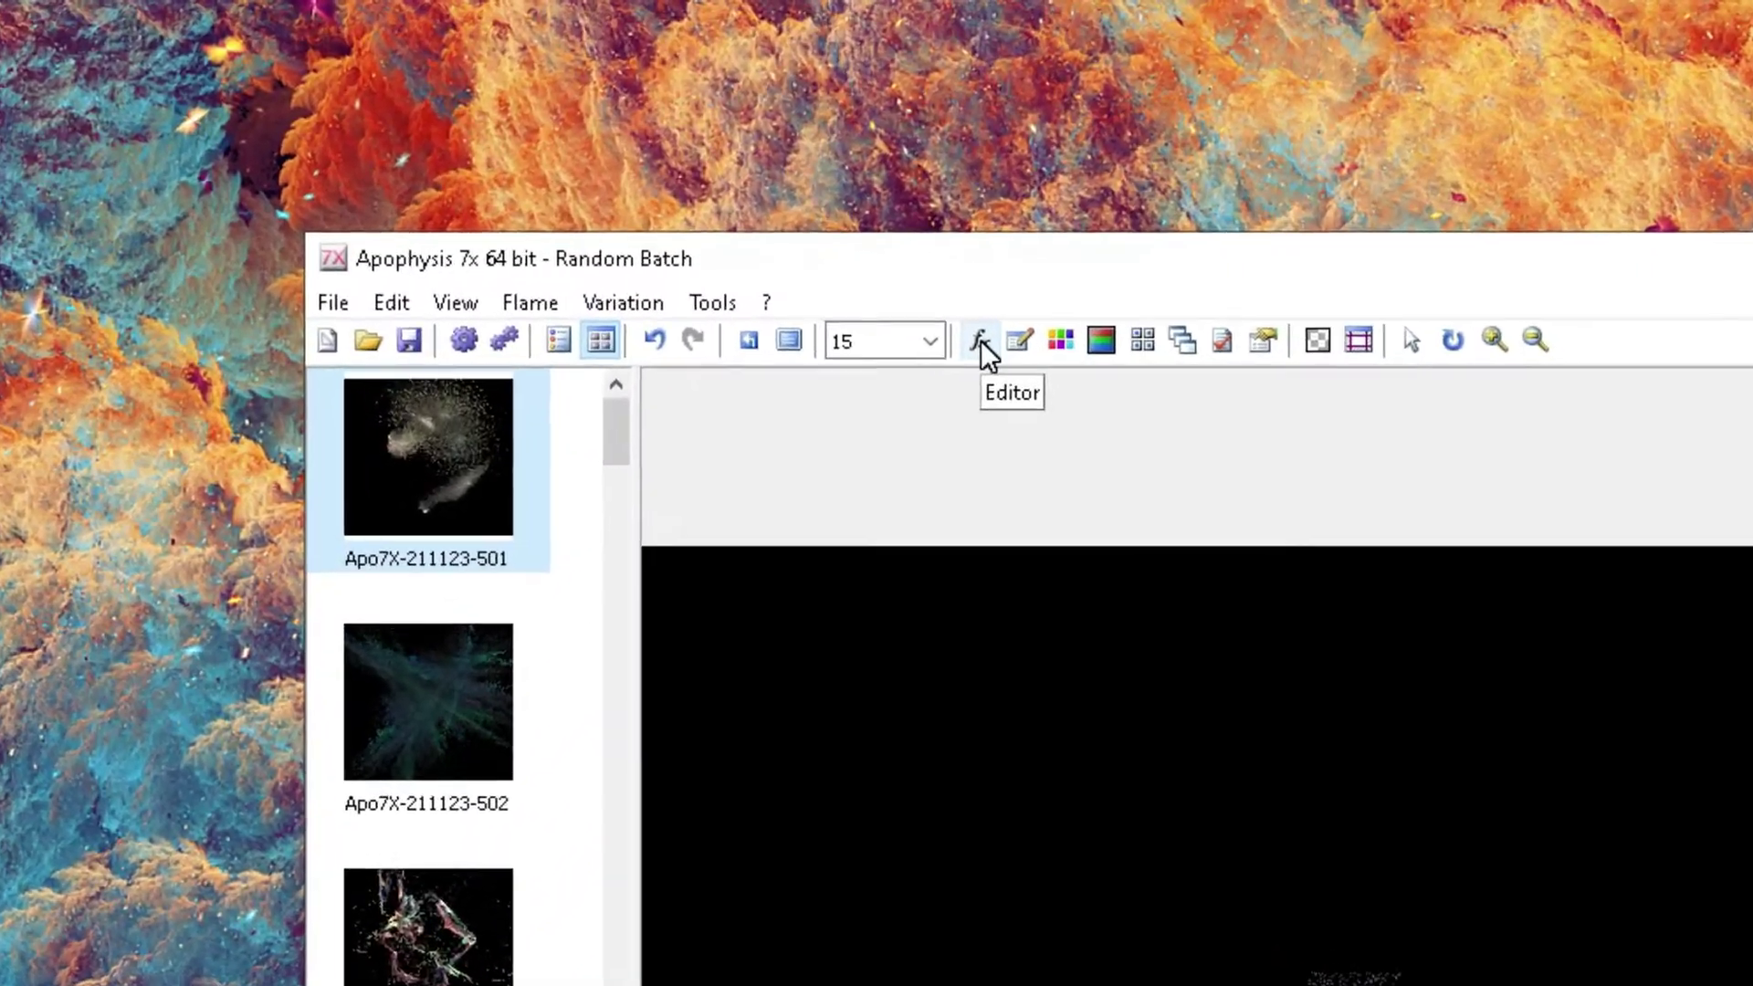
click(1143, 176)
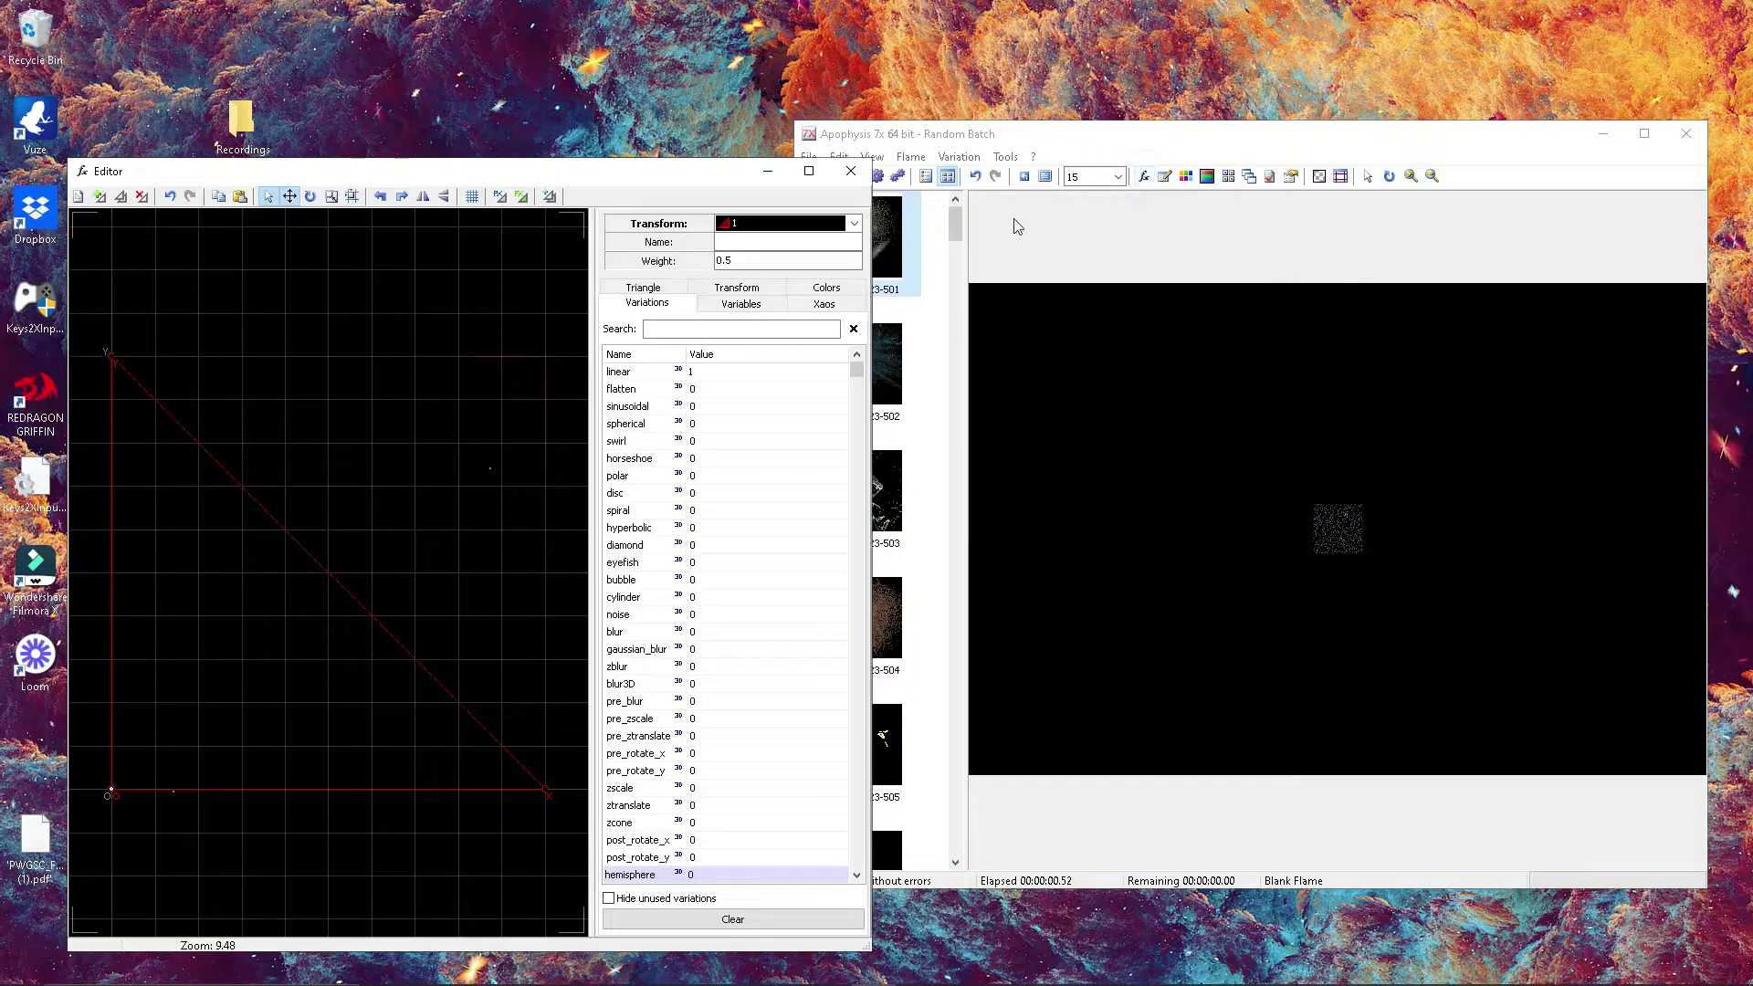
click(1176, 236)
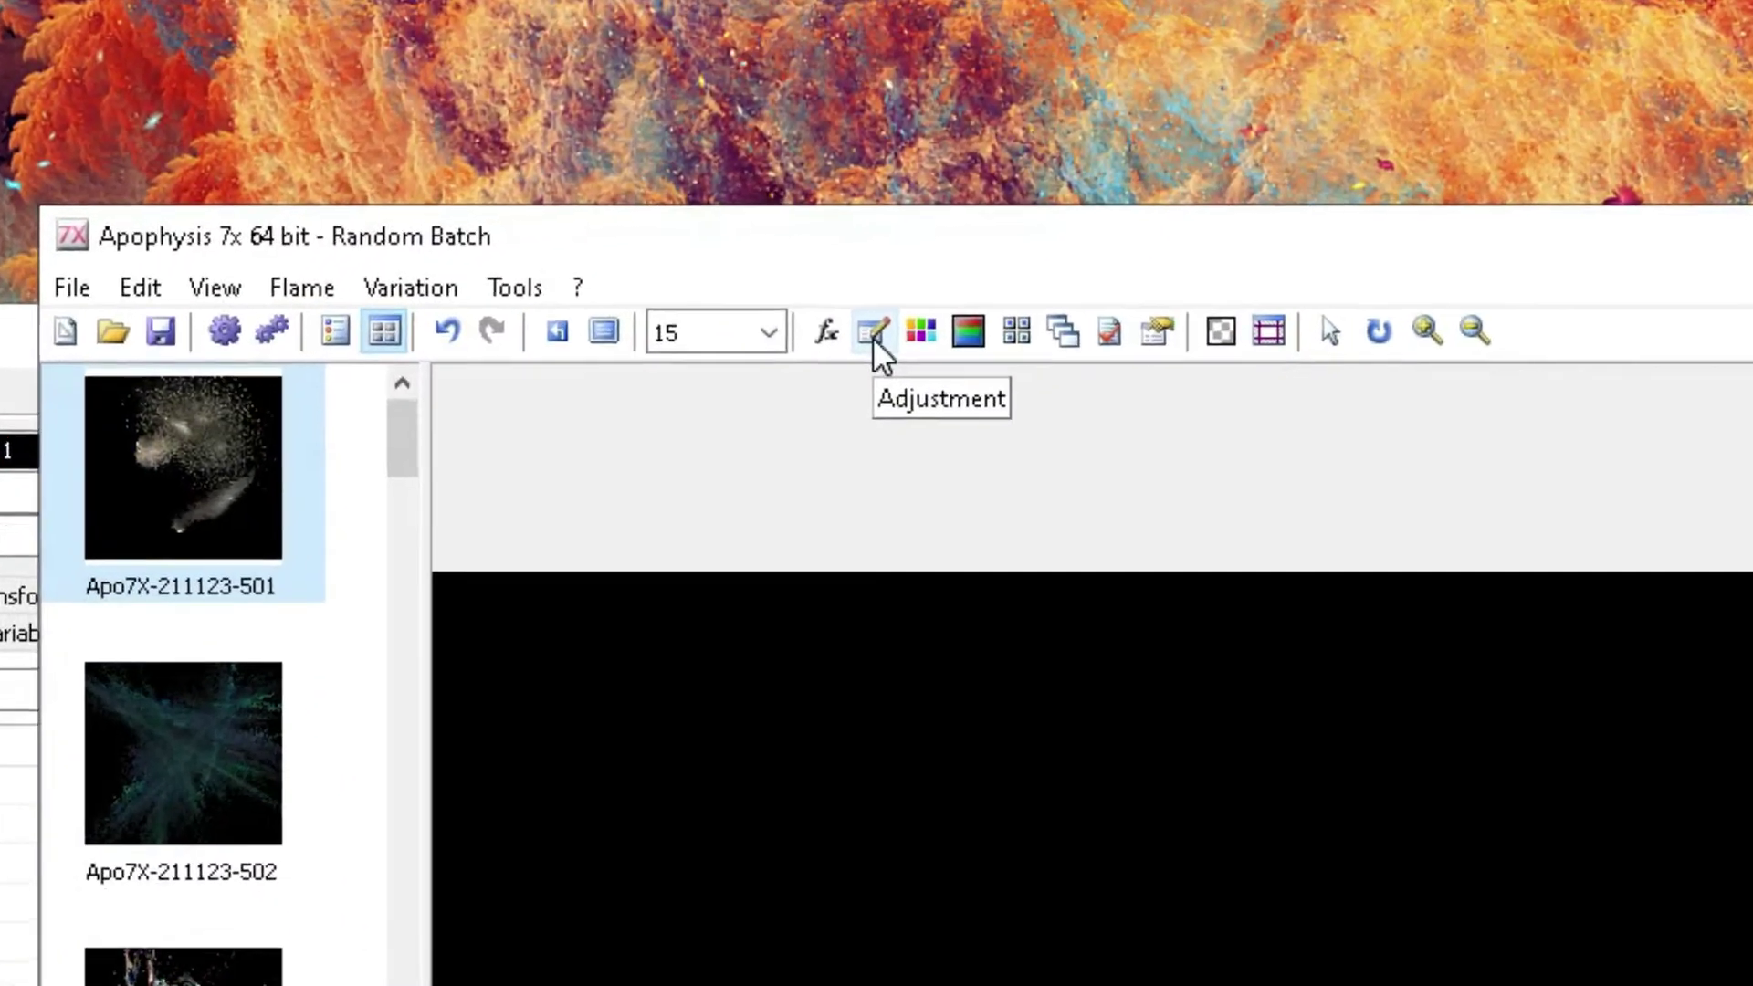
click(872, 334)
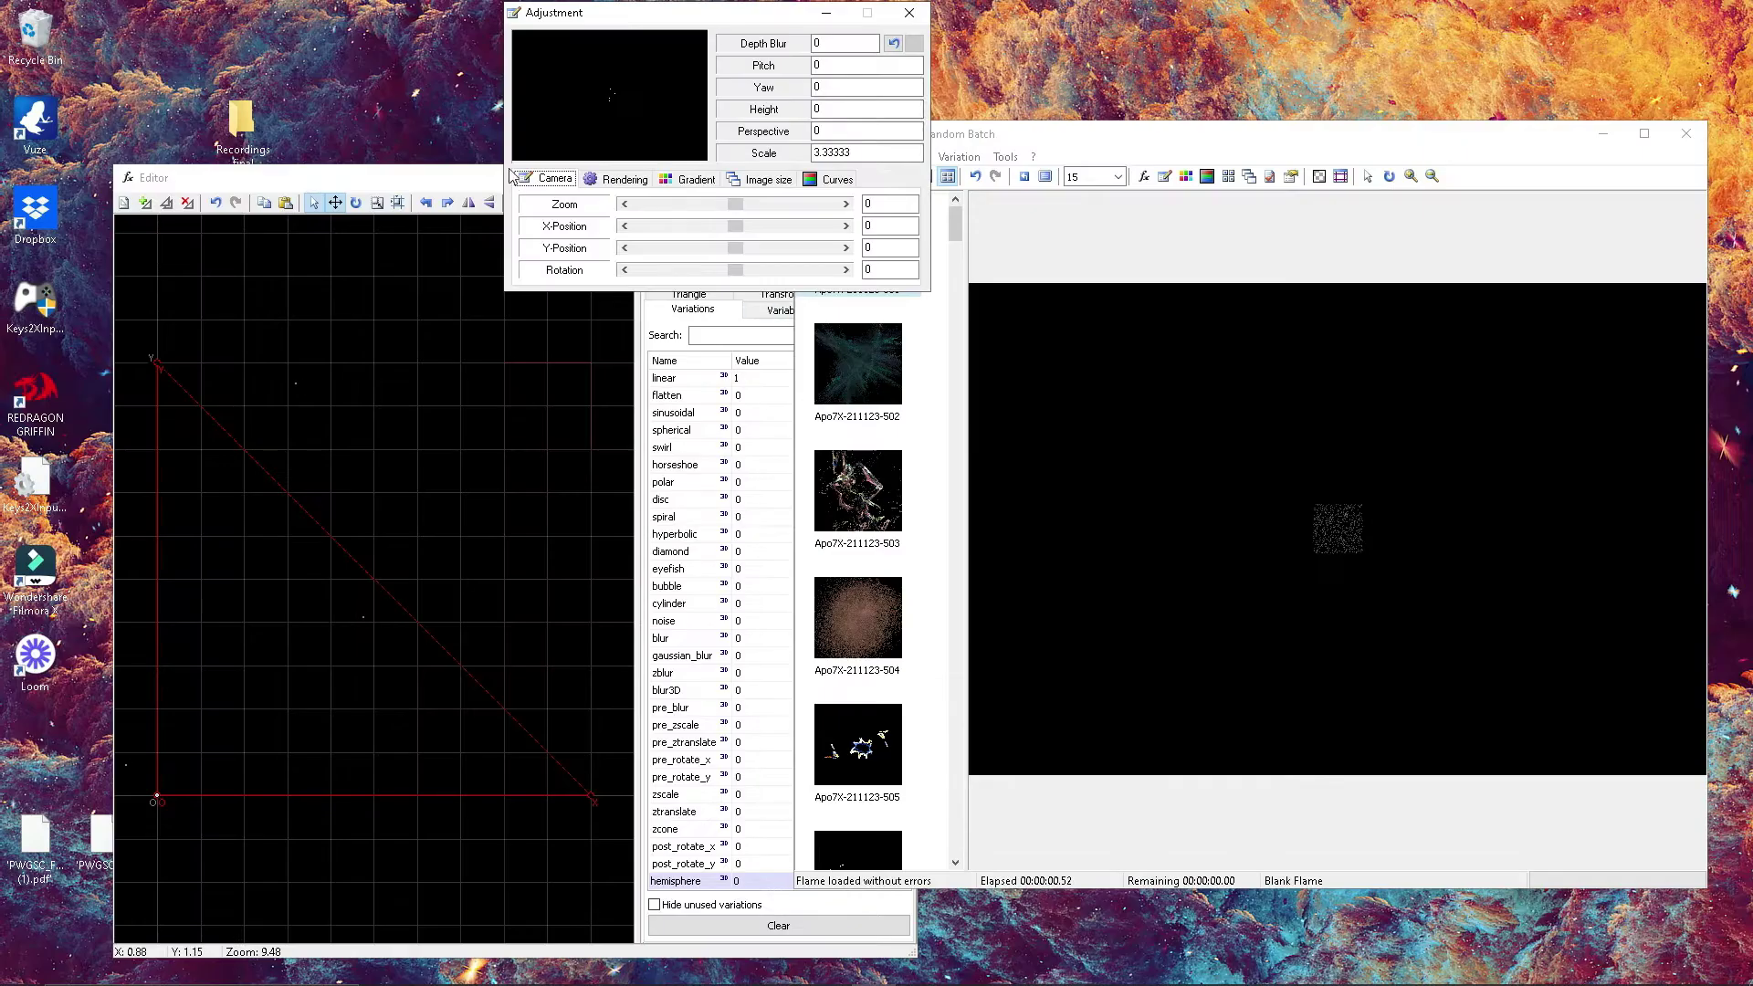
click(431, 177)
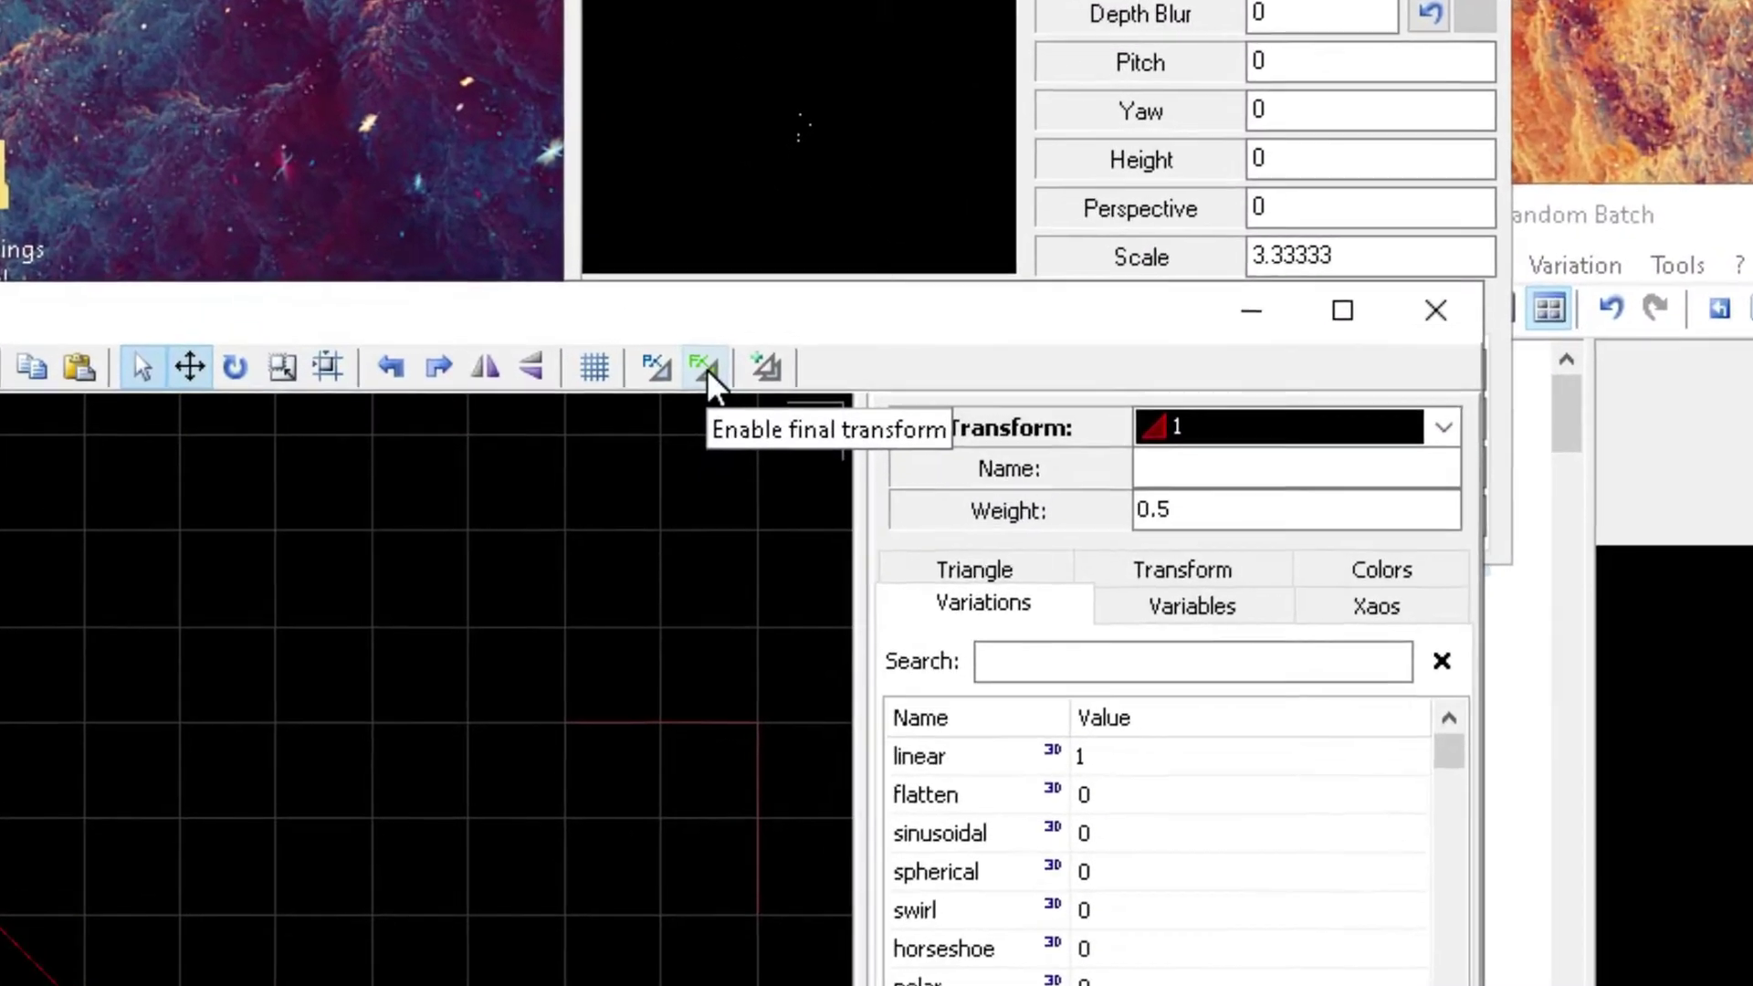
- Enable the final transform and set its linear variation to 0 and its spherical variation to 1
click(704, 369)
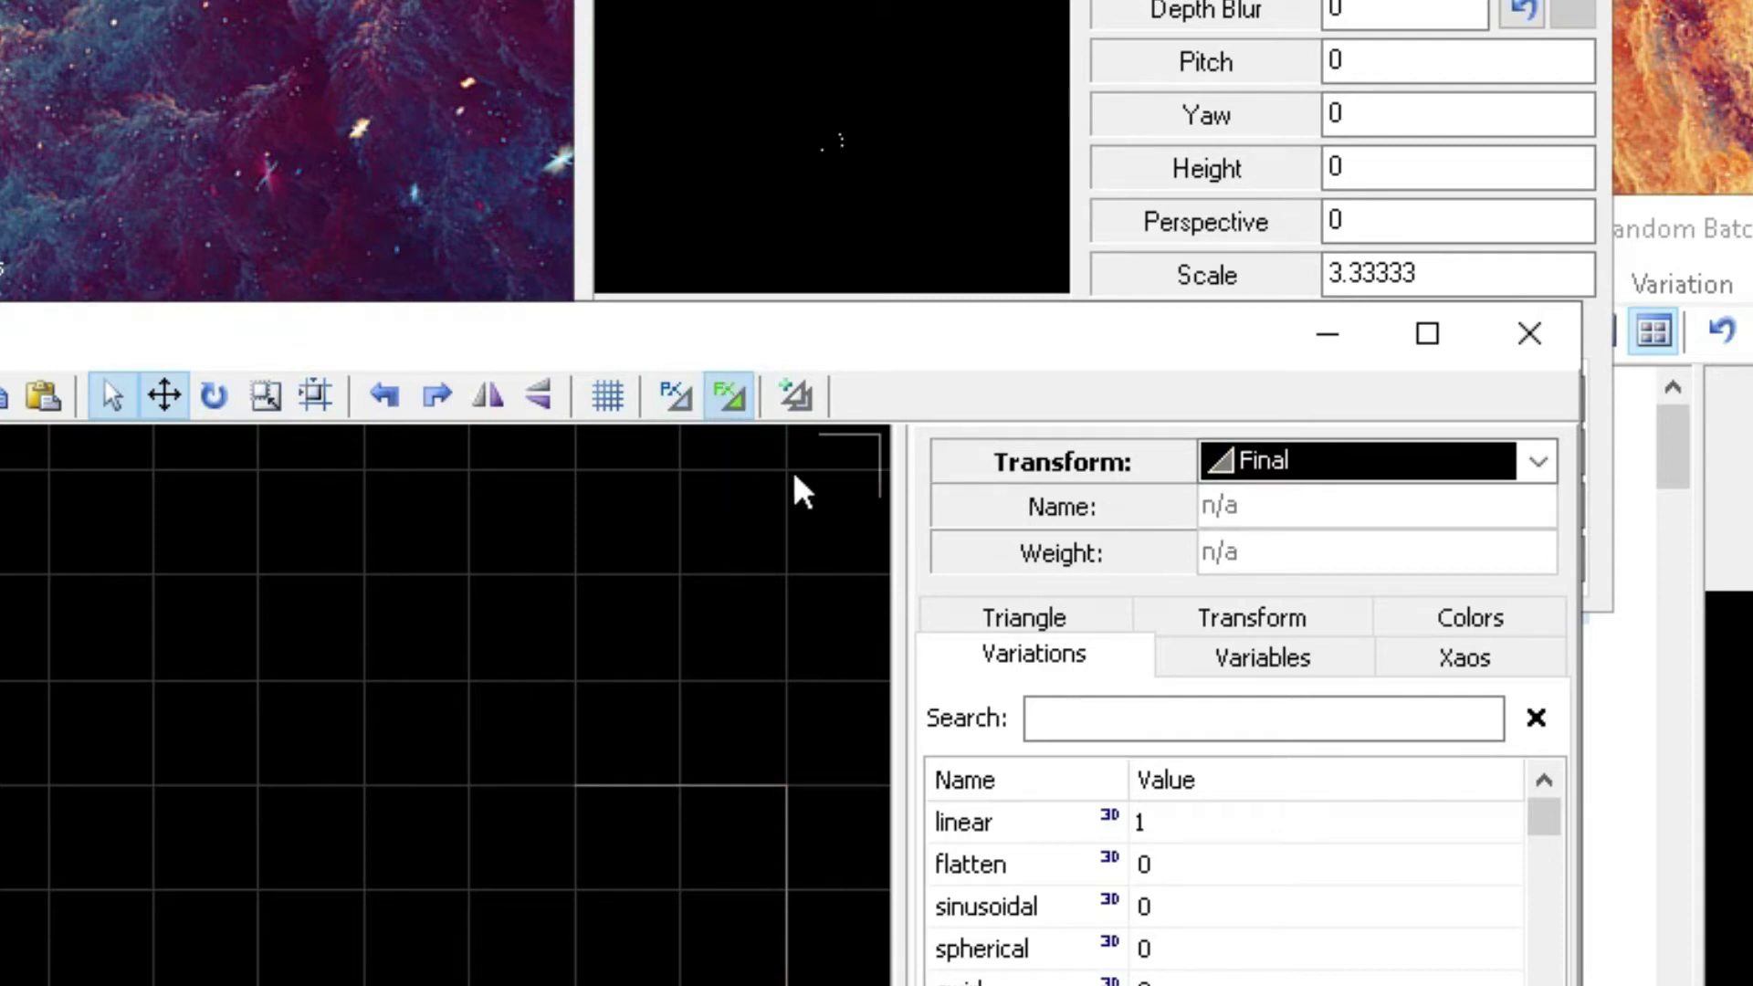
click(1543, 466)
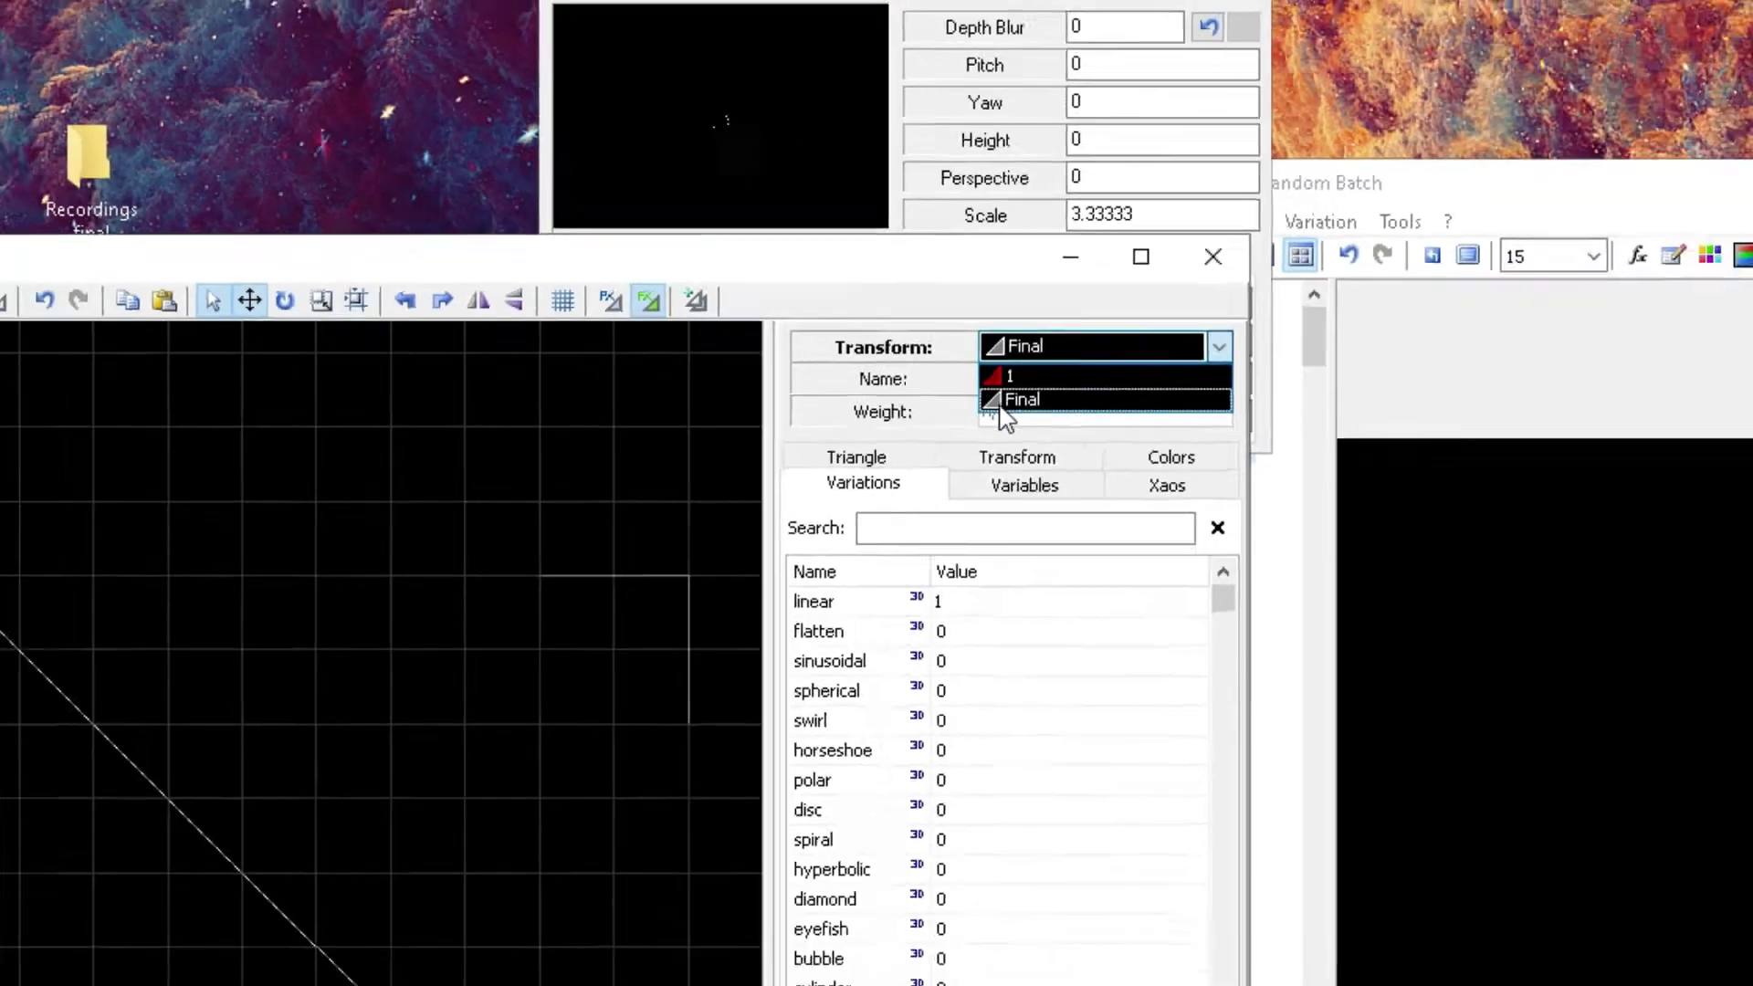
click(1235, 538)
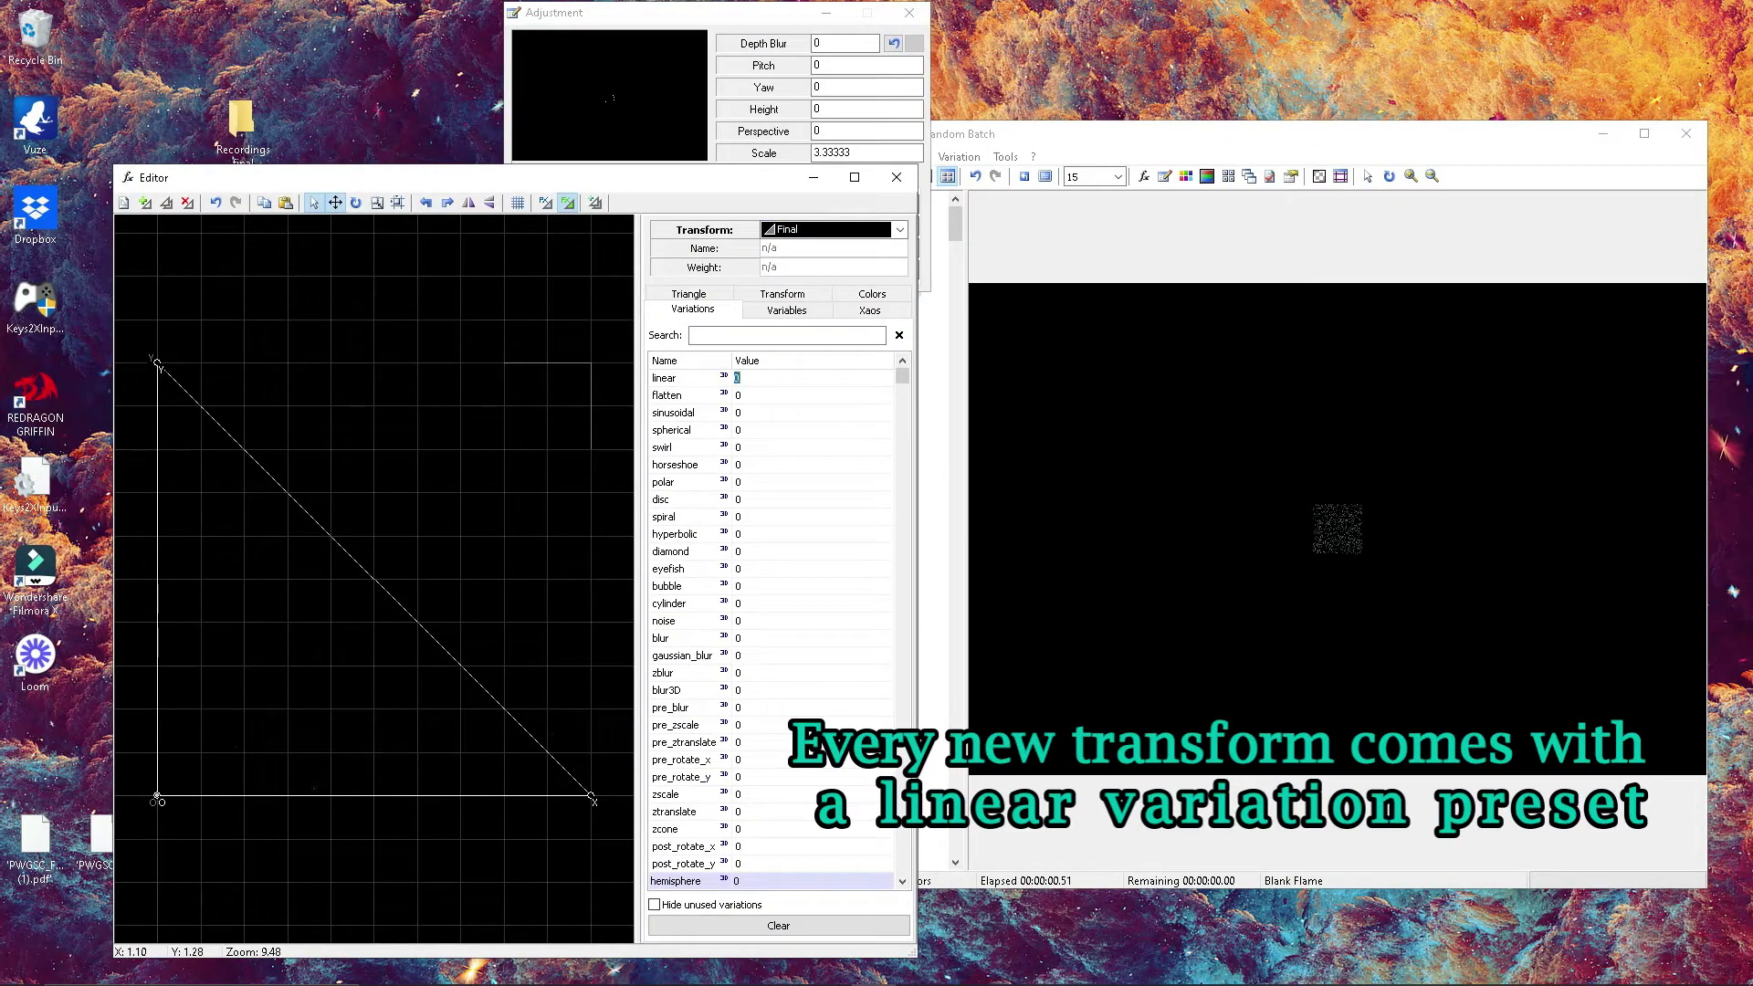
text(1)
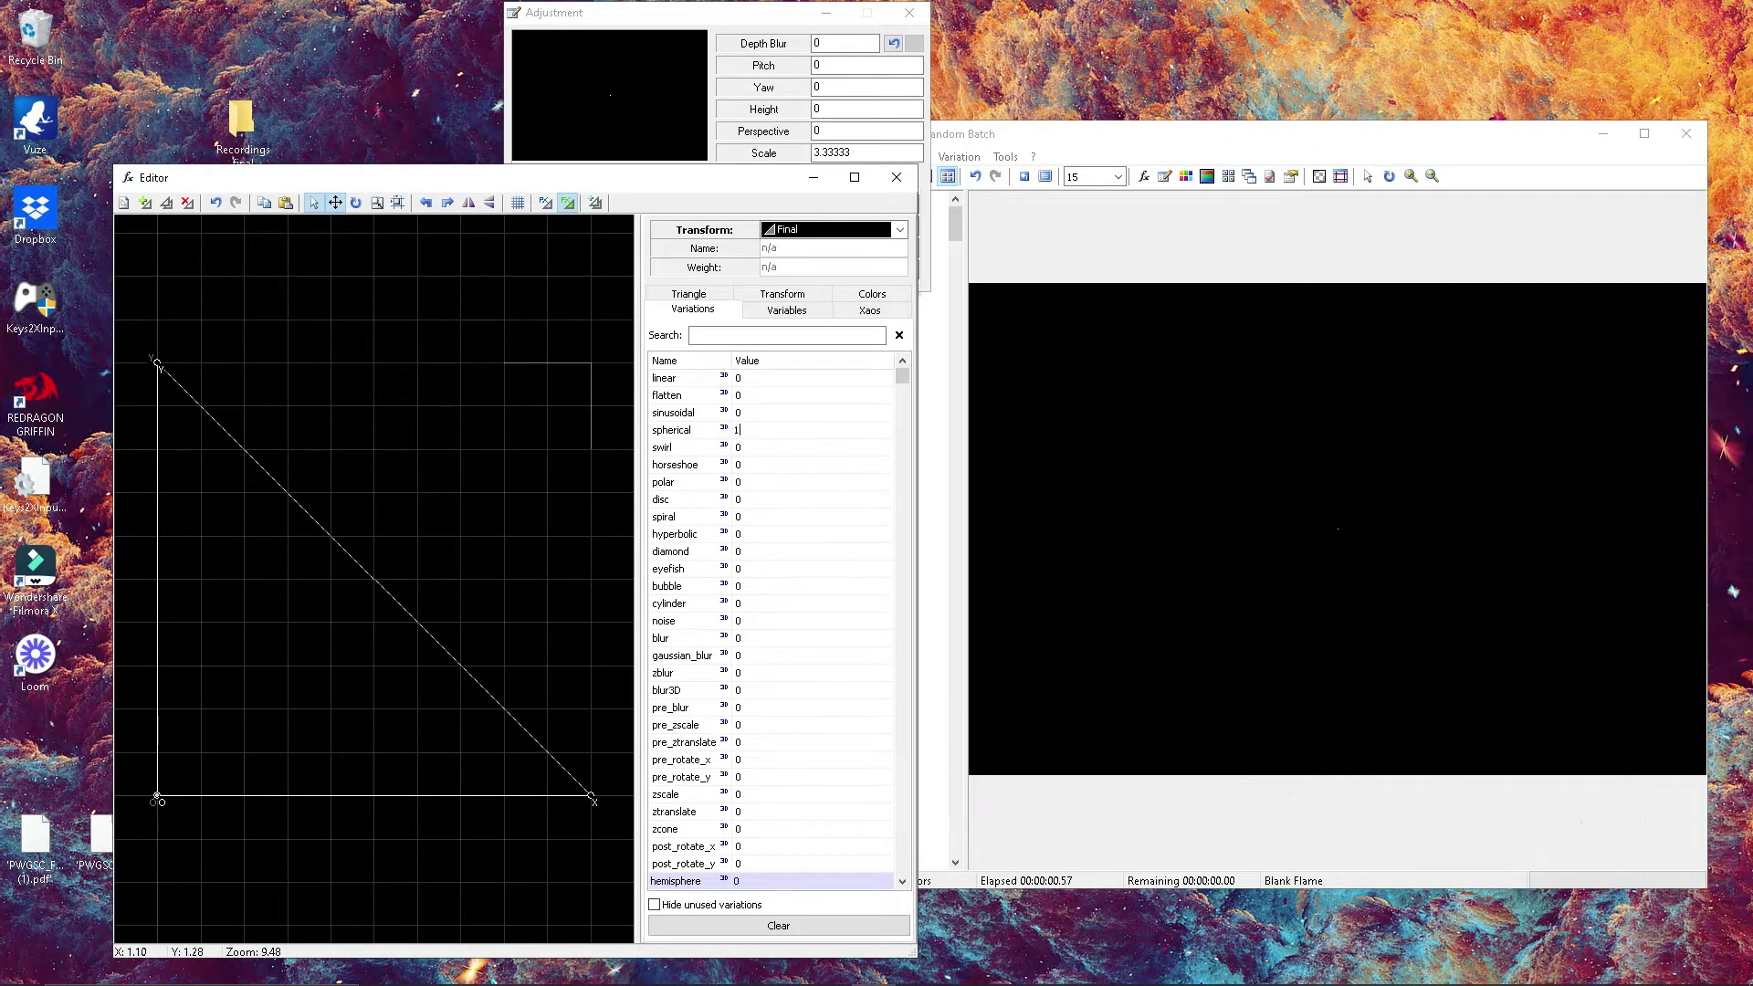
- Set the final transform's julian variation to 1 and its julian_power variable to 7
scroll(735, 576, down, 8)
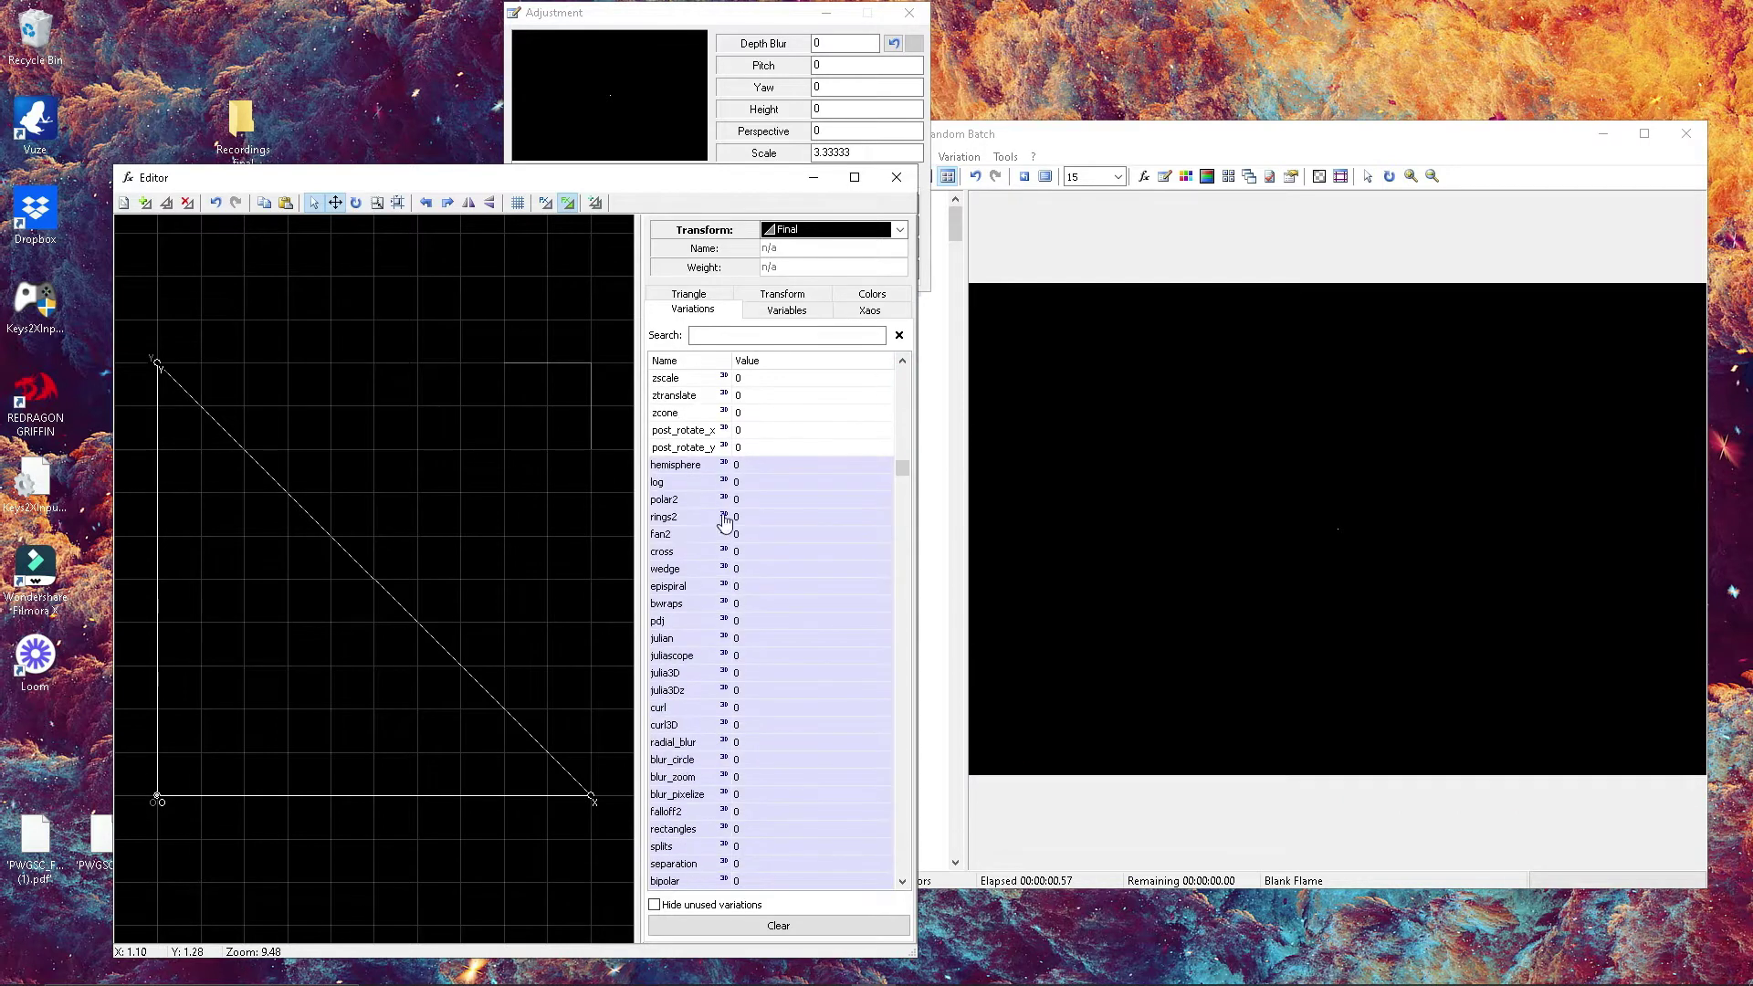
click(741, 641)
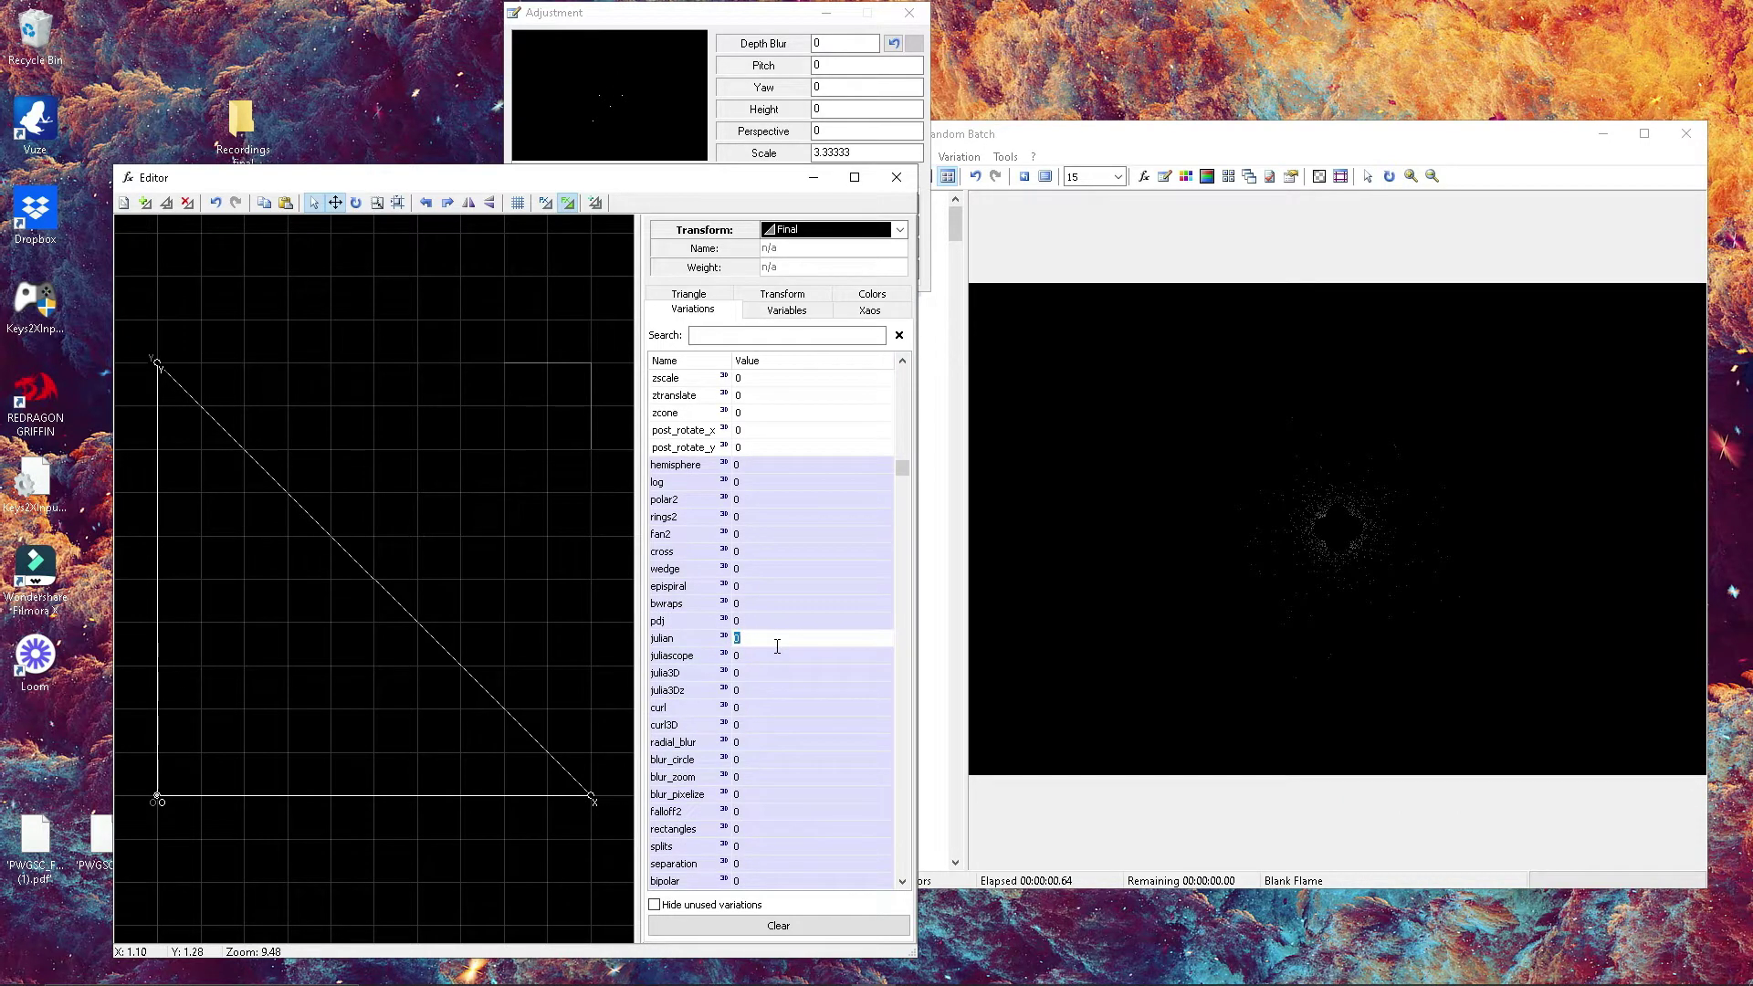
text(1)
key(Return)
click(786, 311)
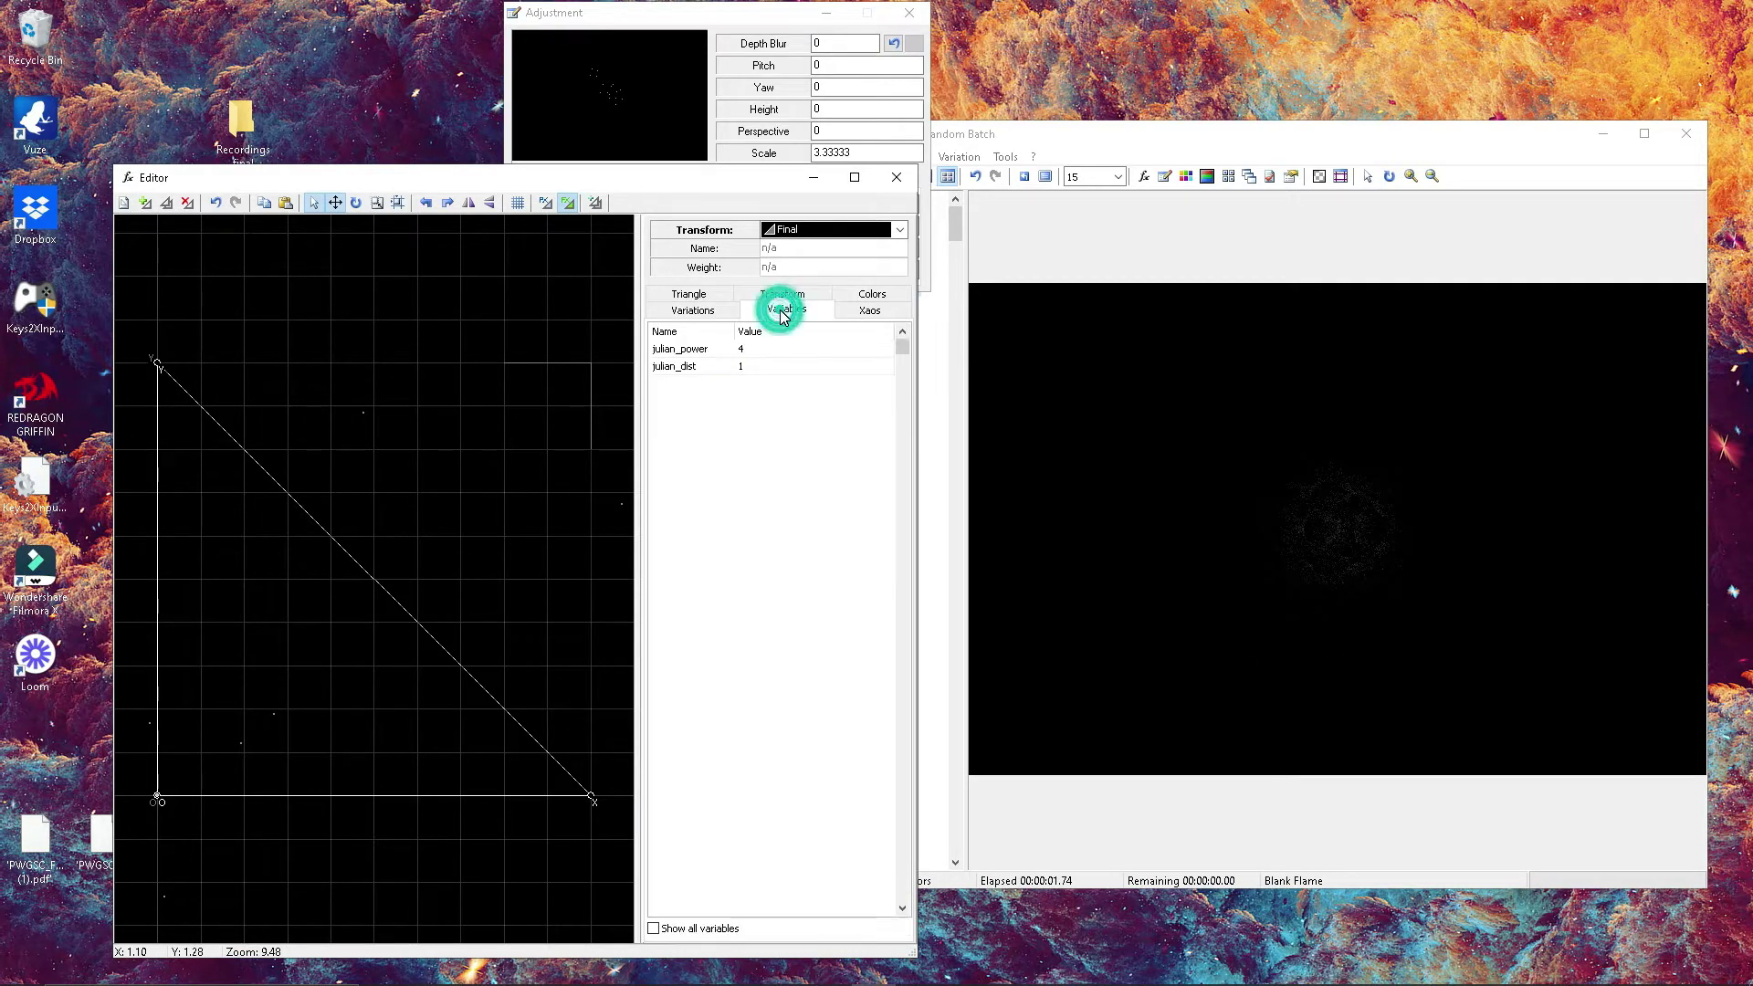
click(747, 351)
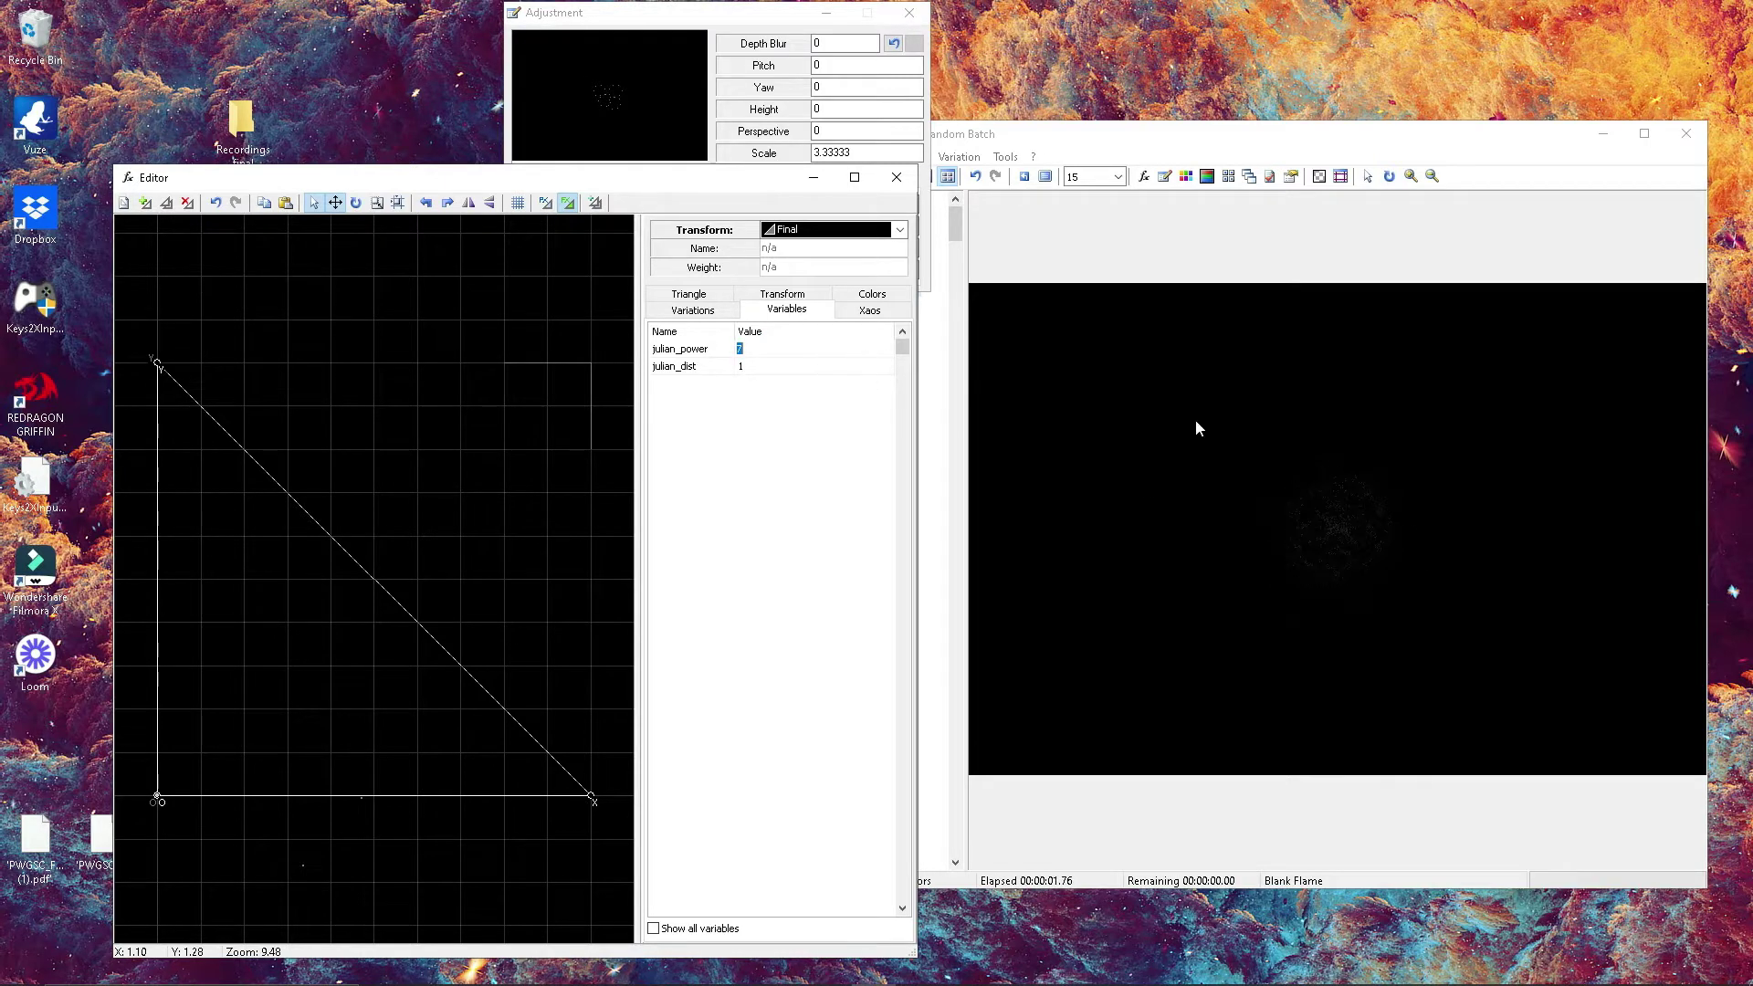
- Select transform 1 and set its linear variation to 0
click(693, 312)
click(884, 233)
click(872, 248)
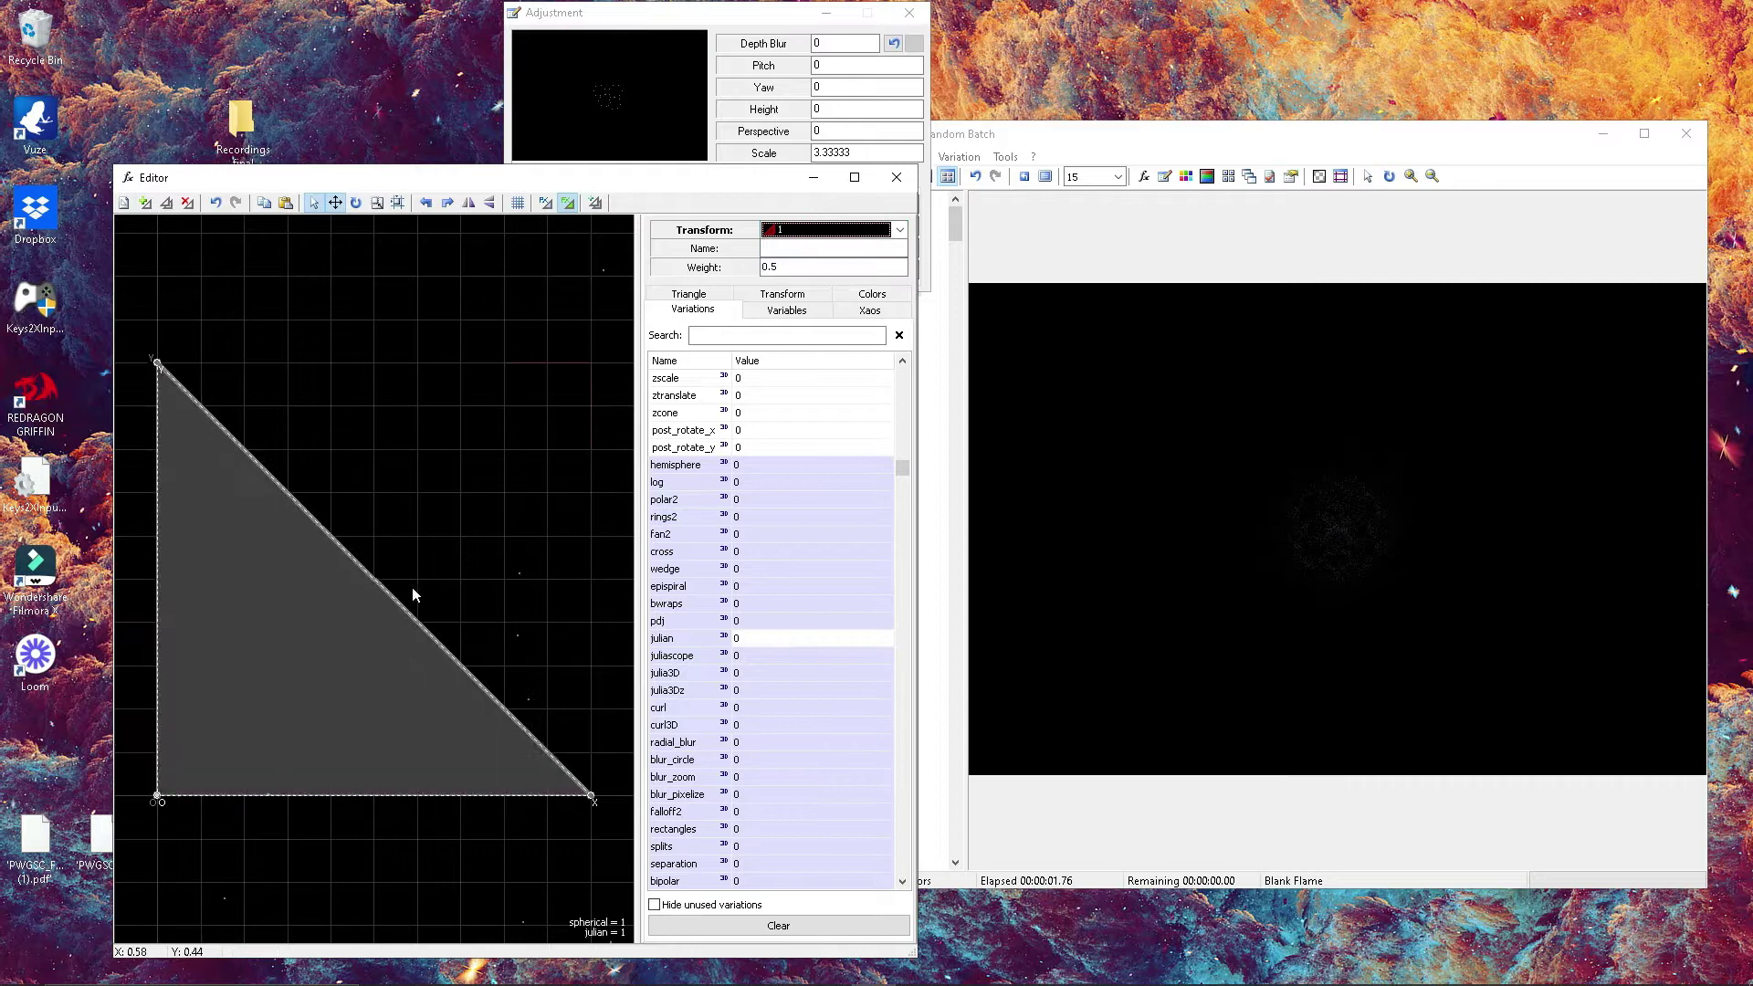
drag(900, 466, 900, 370)
click(749, 381)
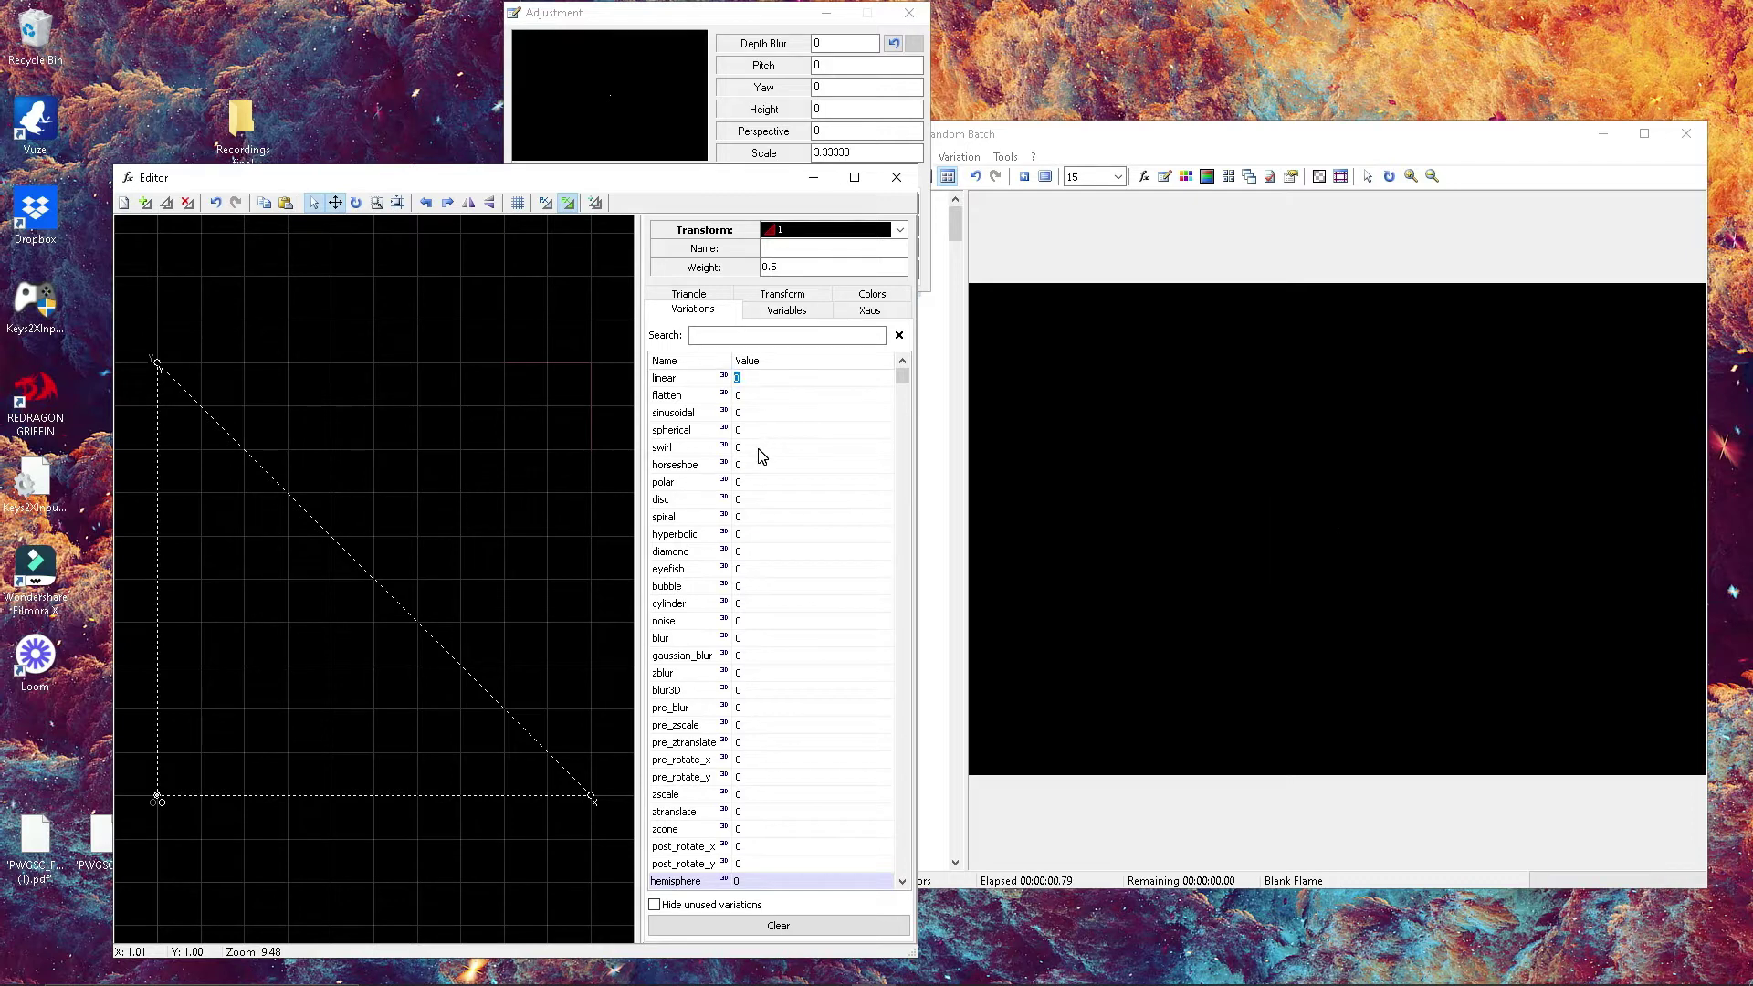
- Set transform 1's julian variation to 1
scroll(806, 697, down, 7)
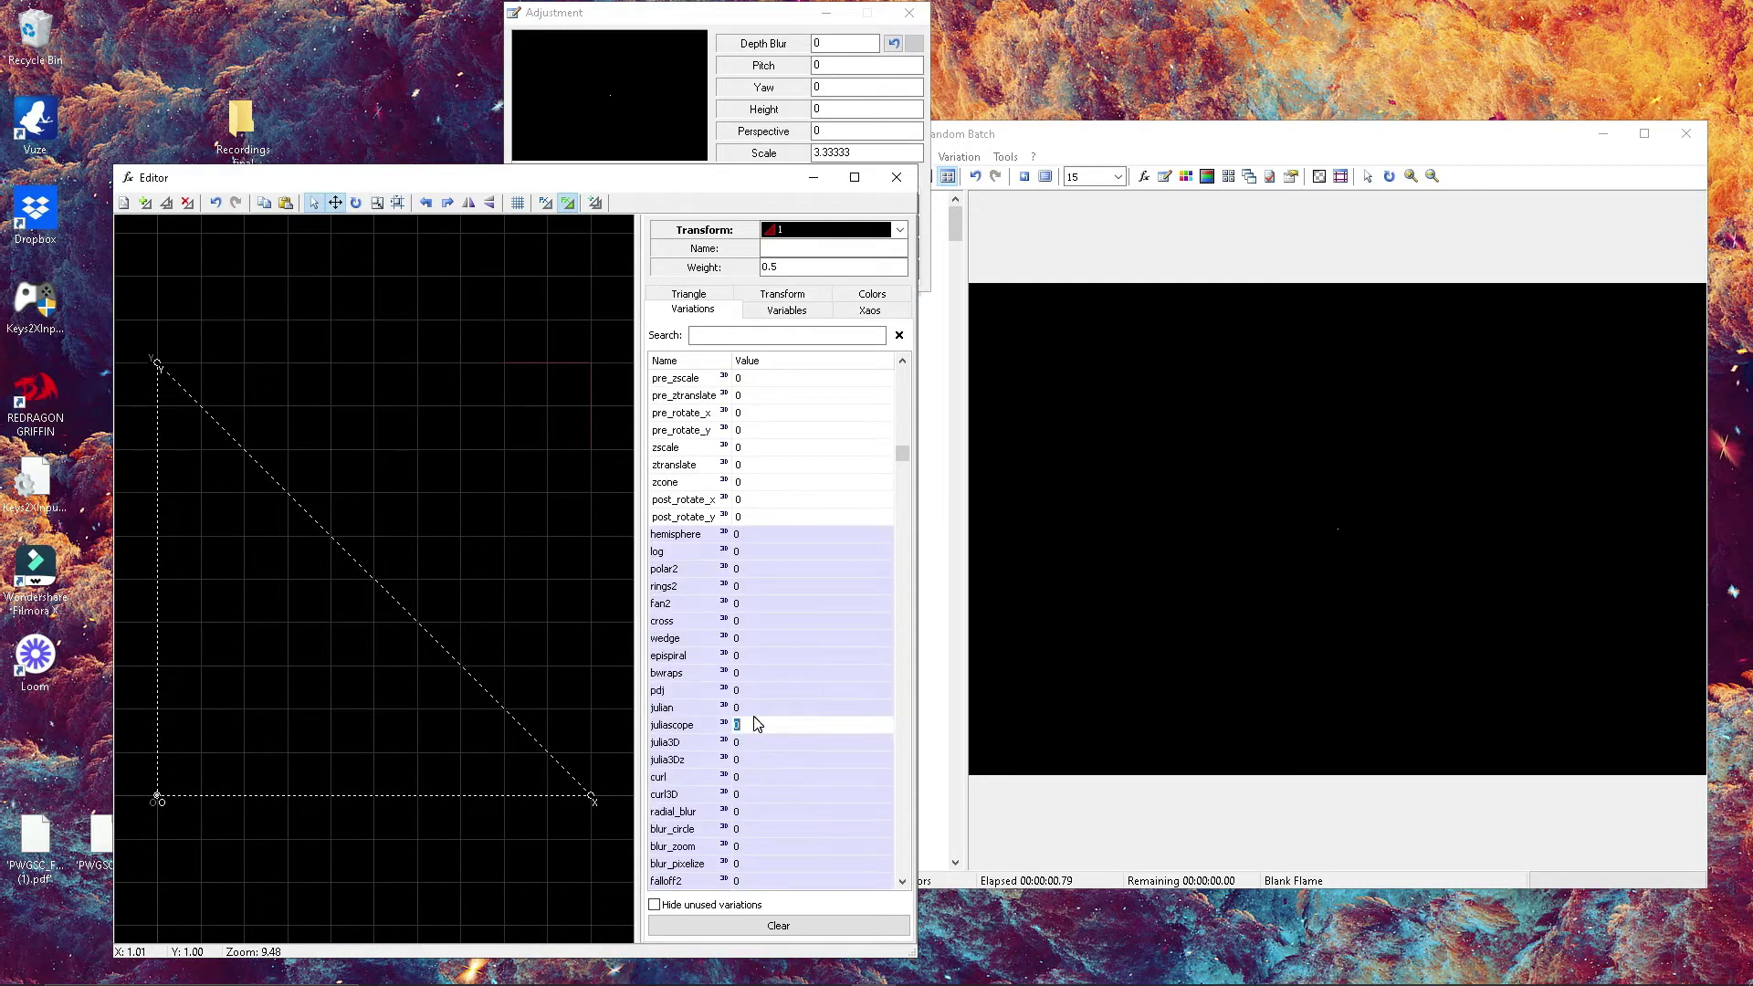
click(747, 707)
text(1)
key(Return)
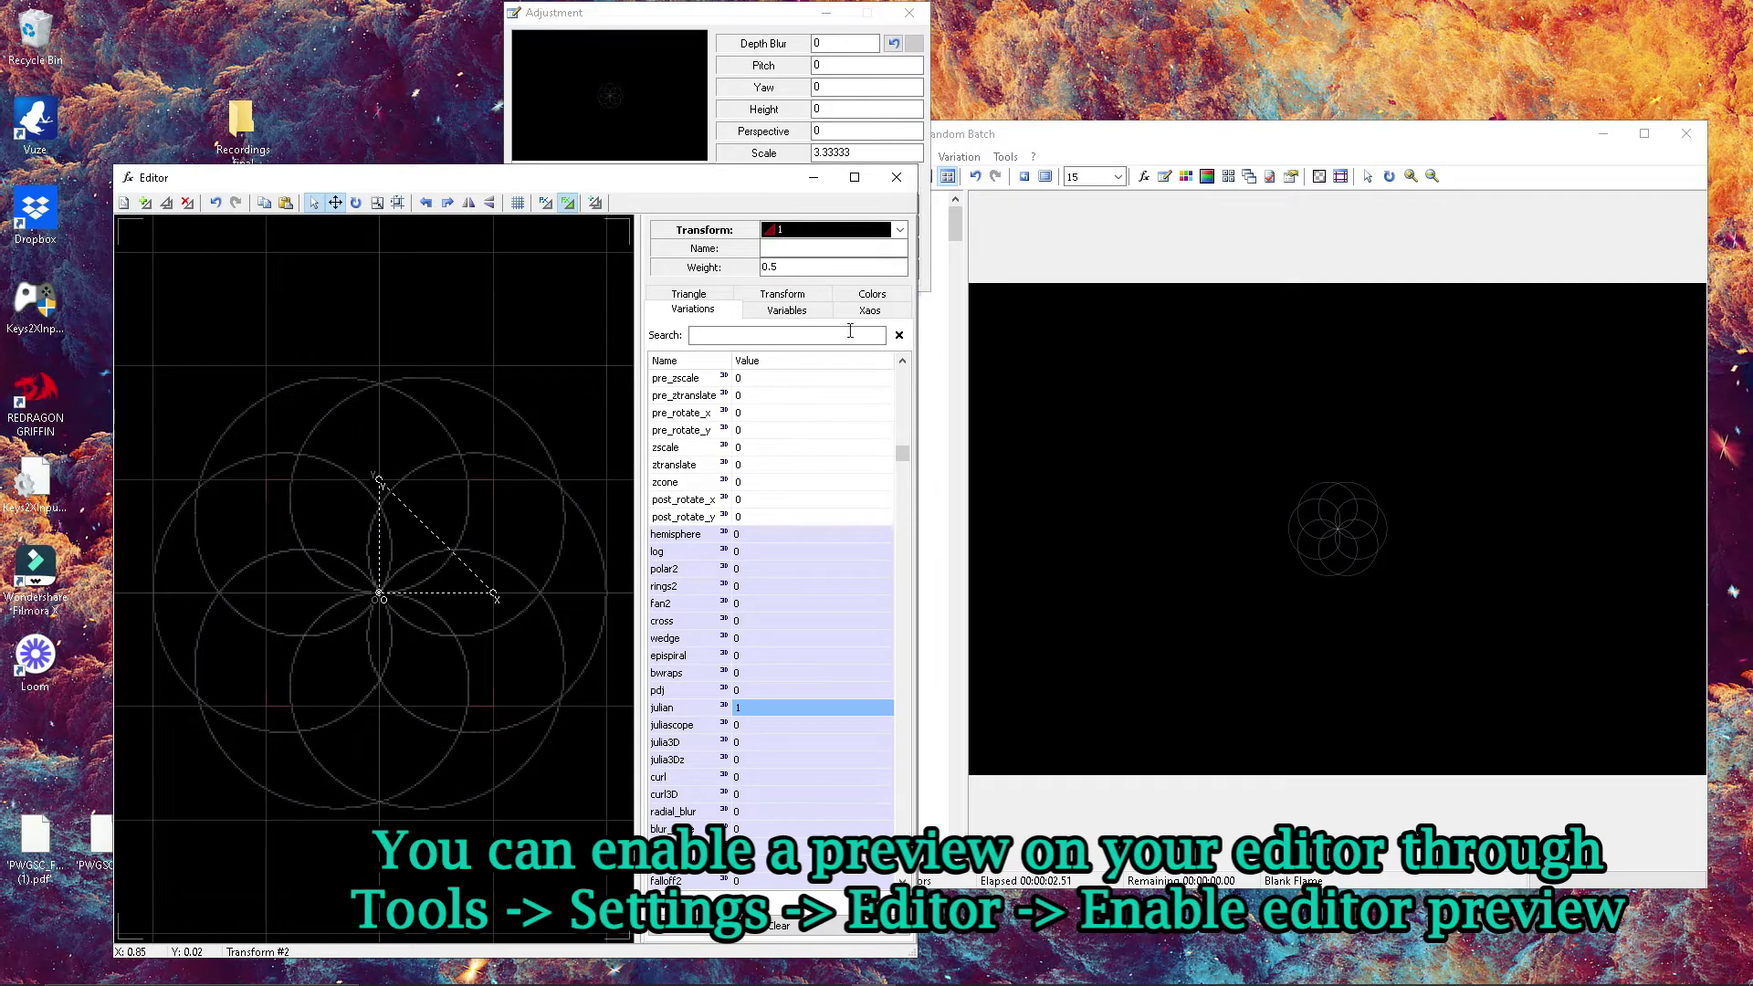
- Increase the camera zoom in the Adjustment window to enlarge the flame, and return to the transform Editor
click(735, 12)
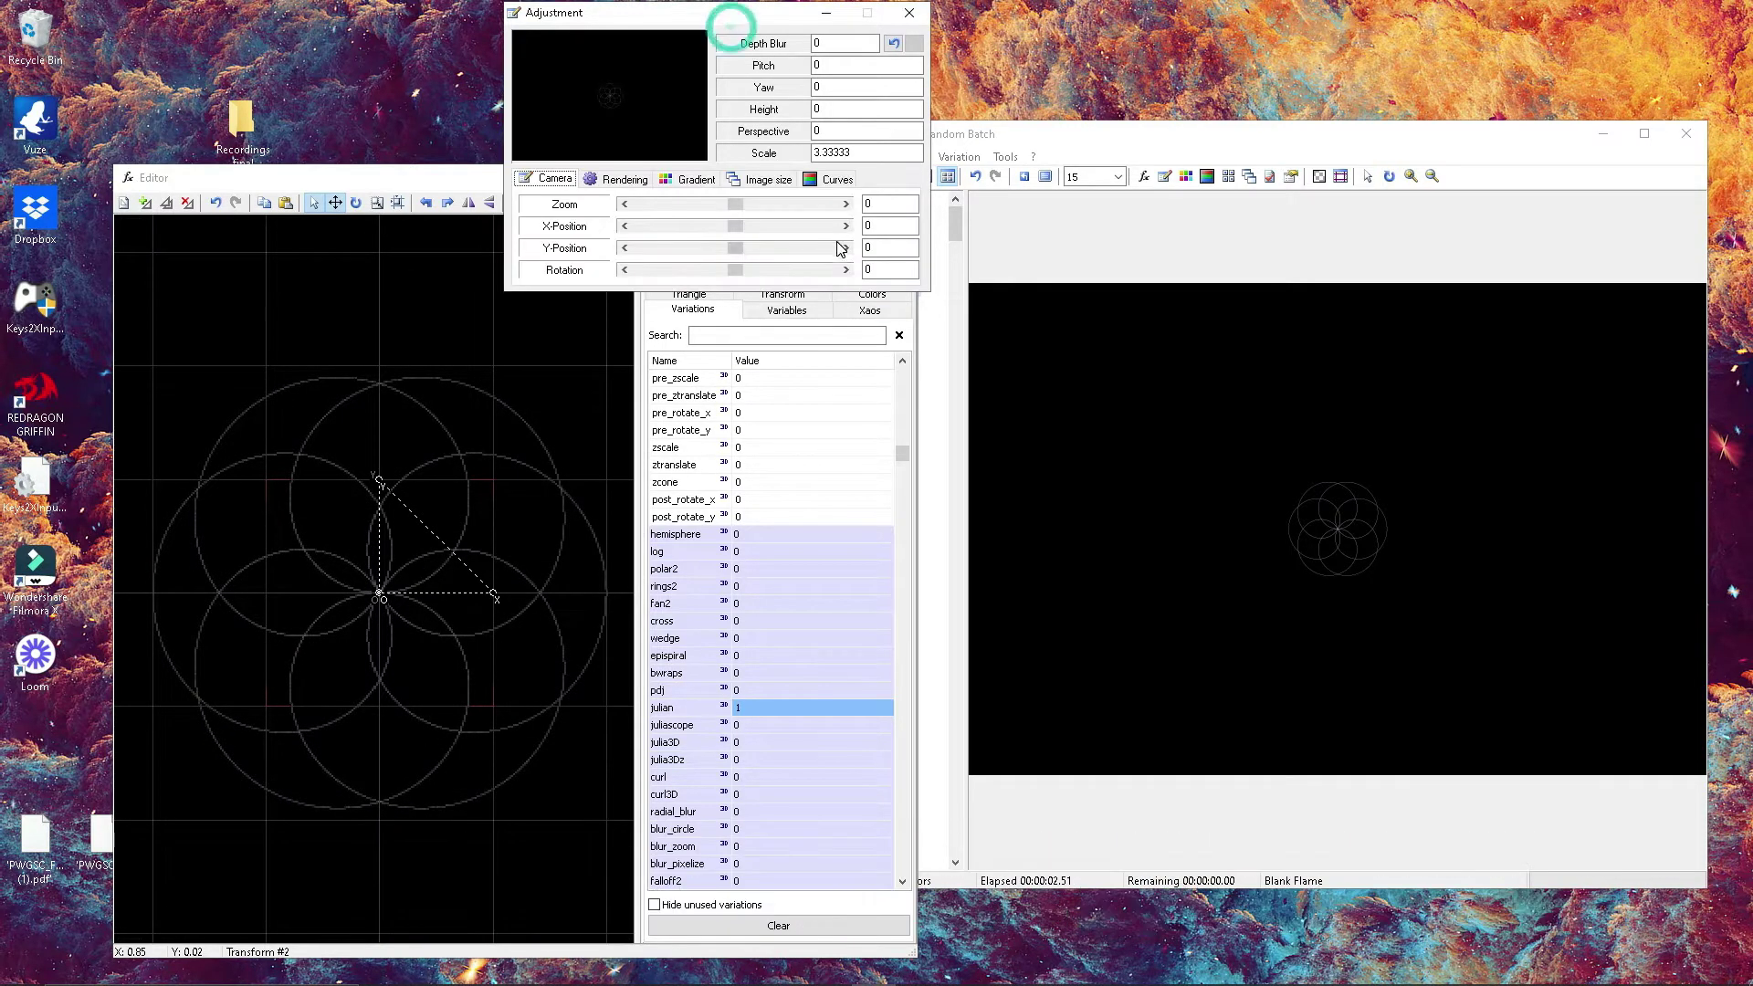
drag(745, 206, 803, 206)
click(331, 290)
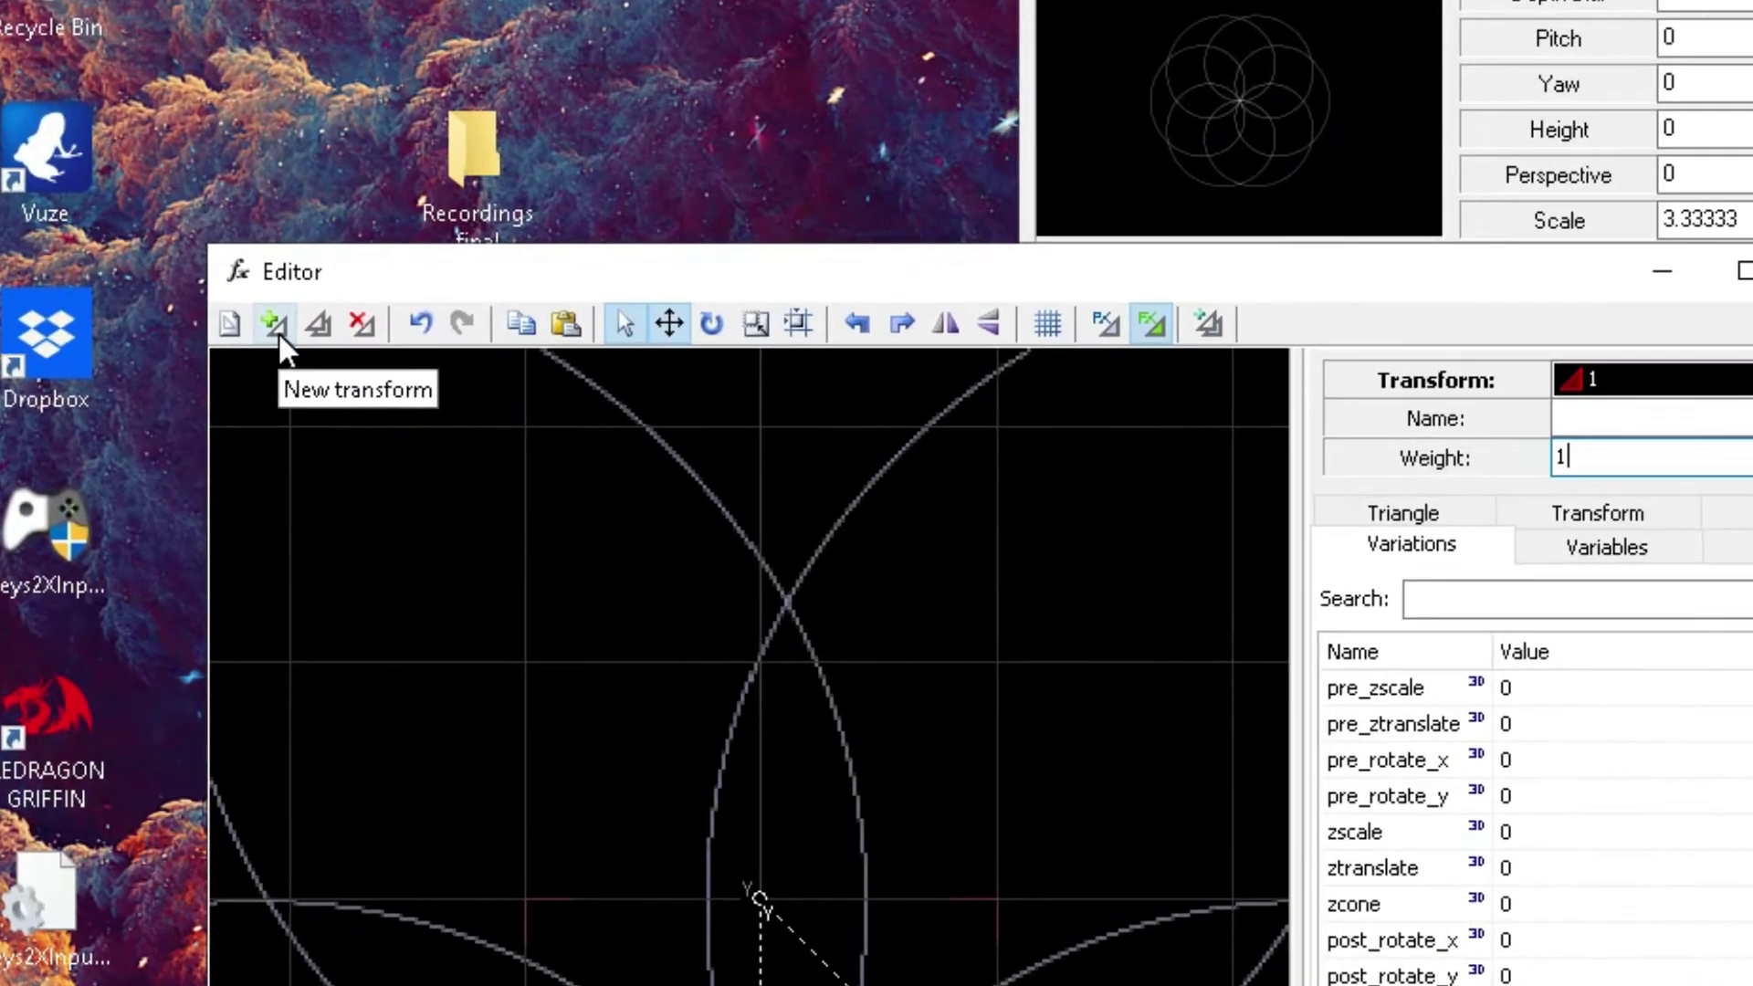
- Add a second transform to the flame and set its weight to 1
click(278, 333)
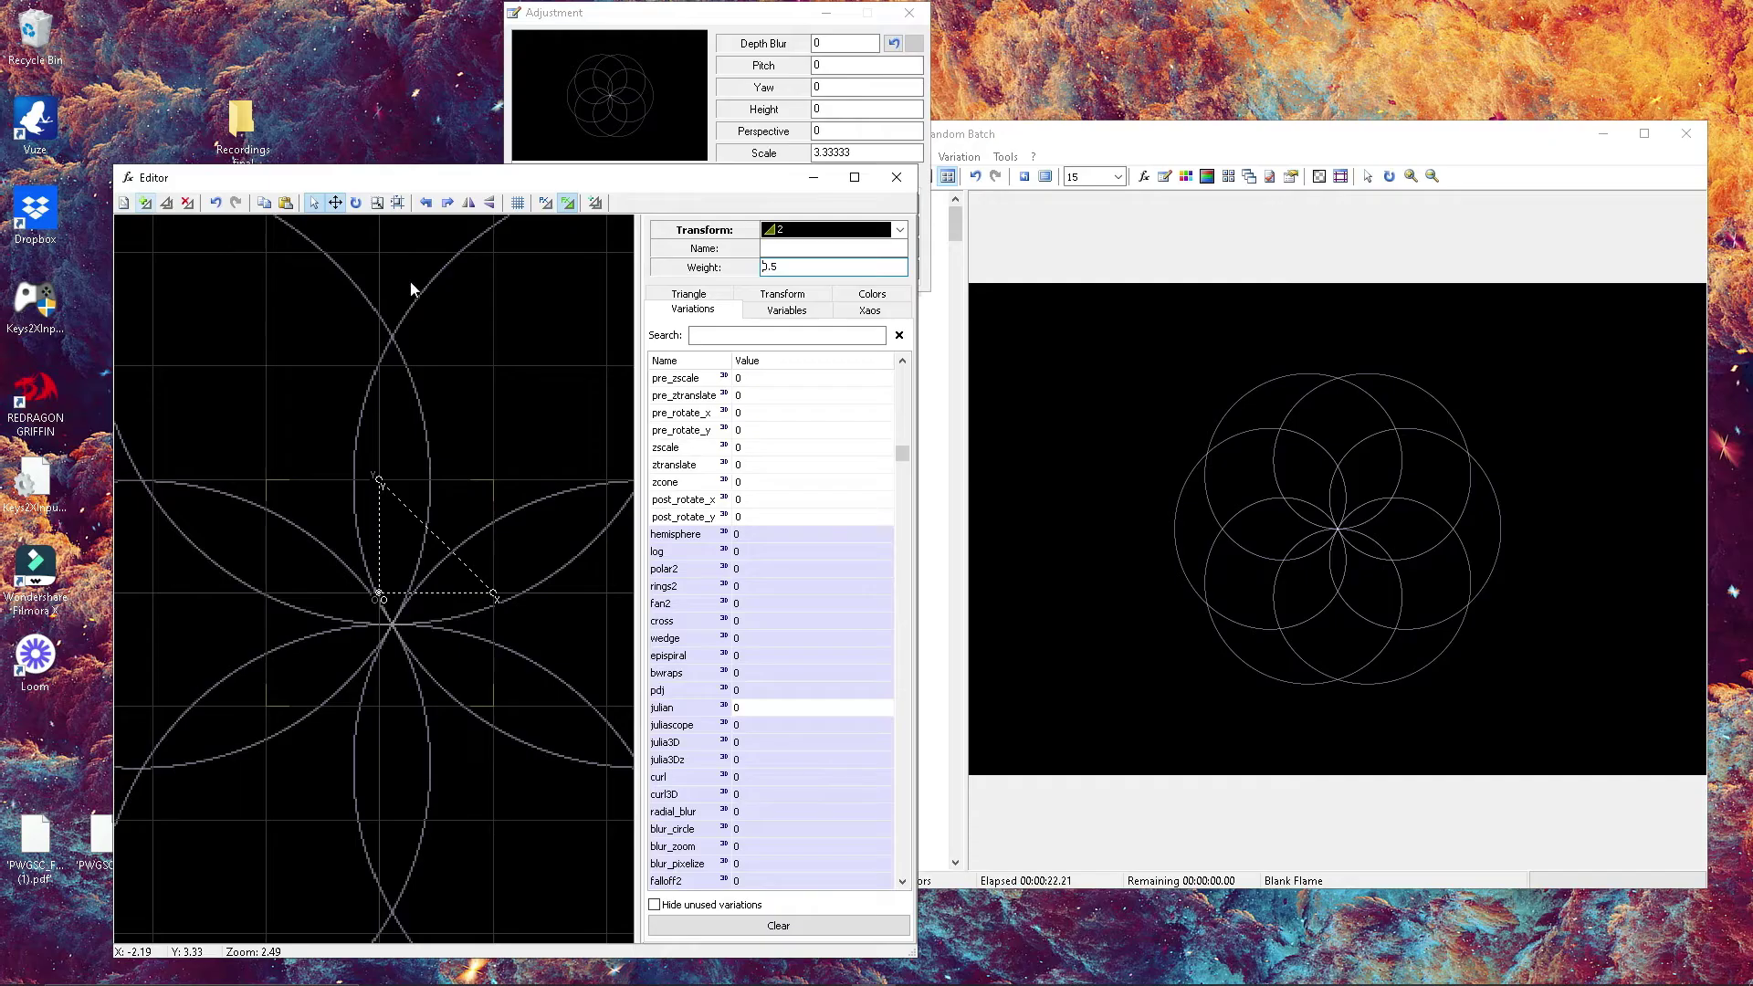
click(901, 229)
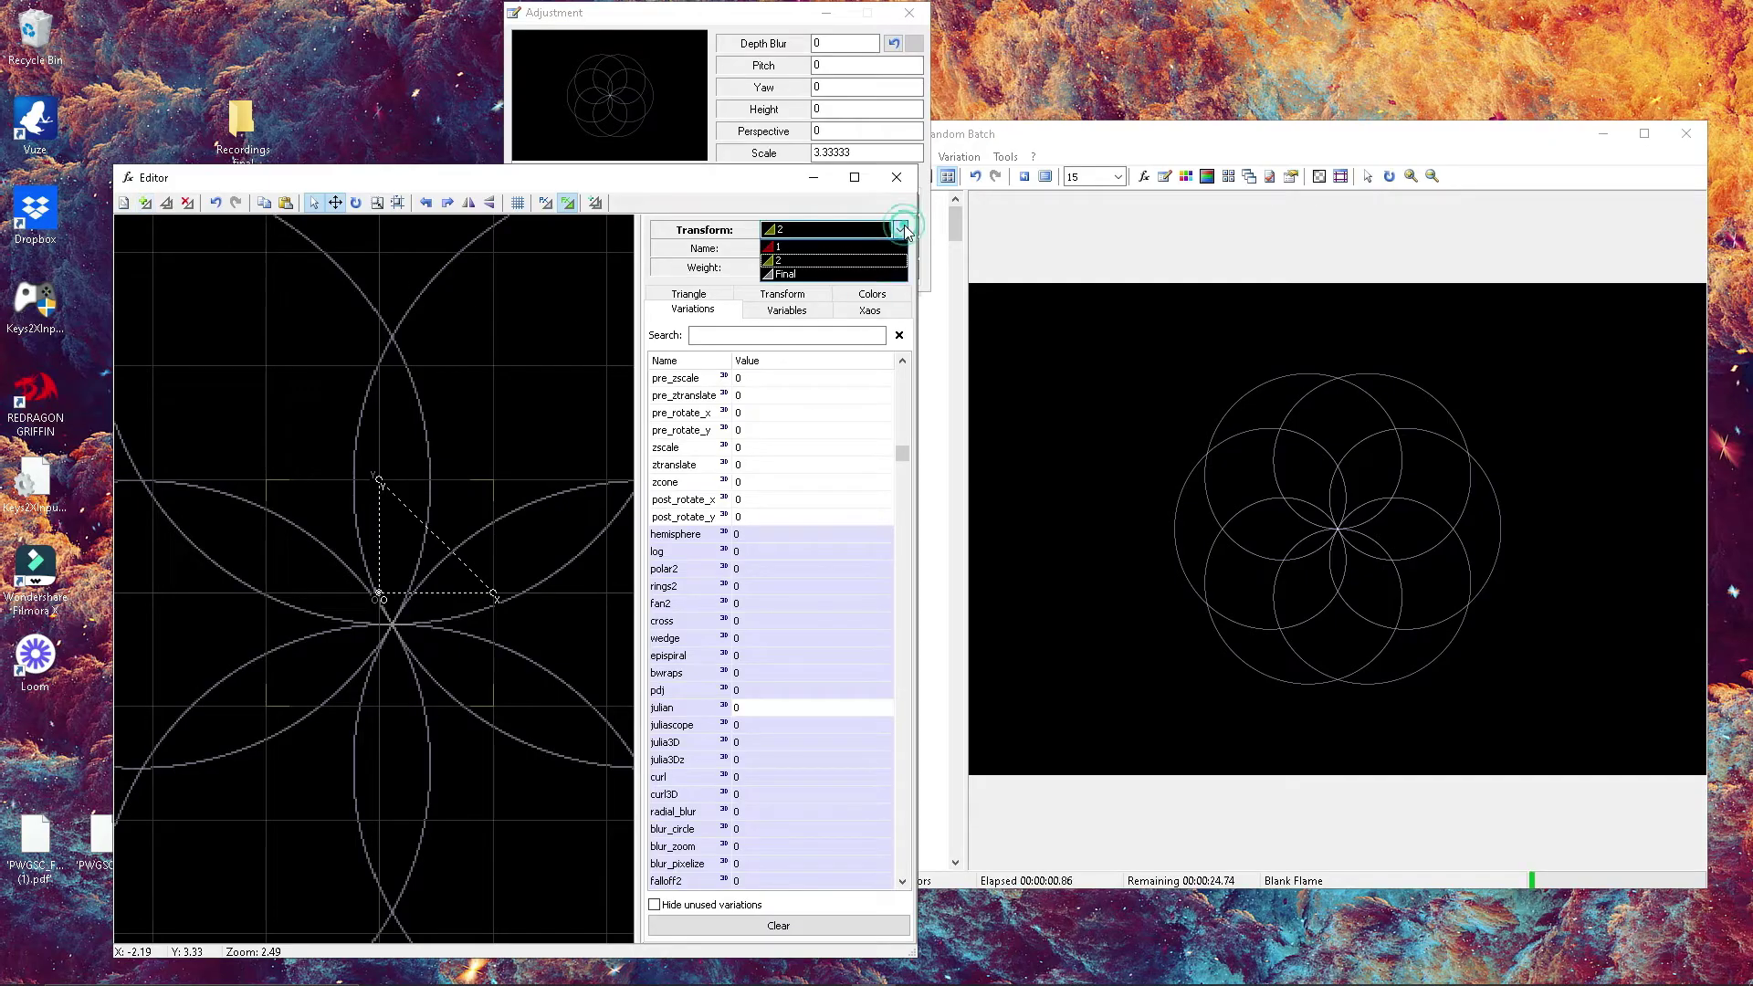
click(816, 260)
drag(784, 266, 740, 272)
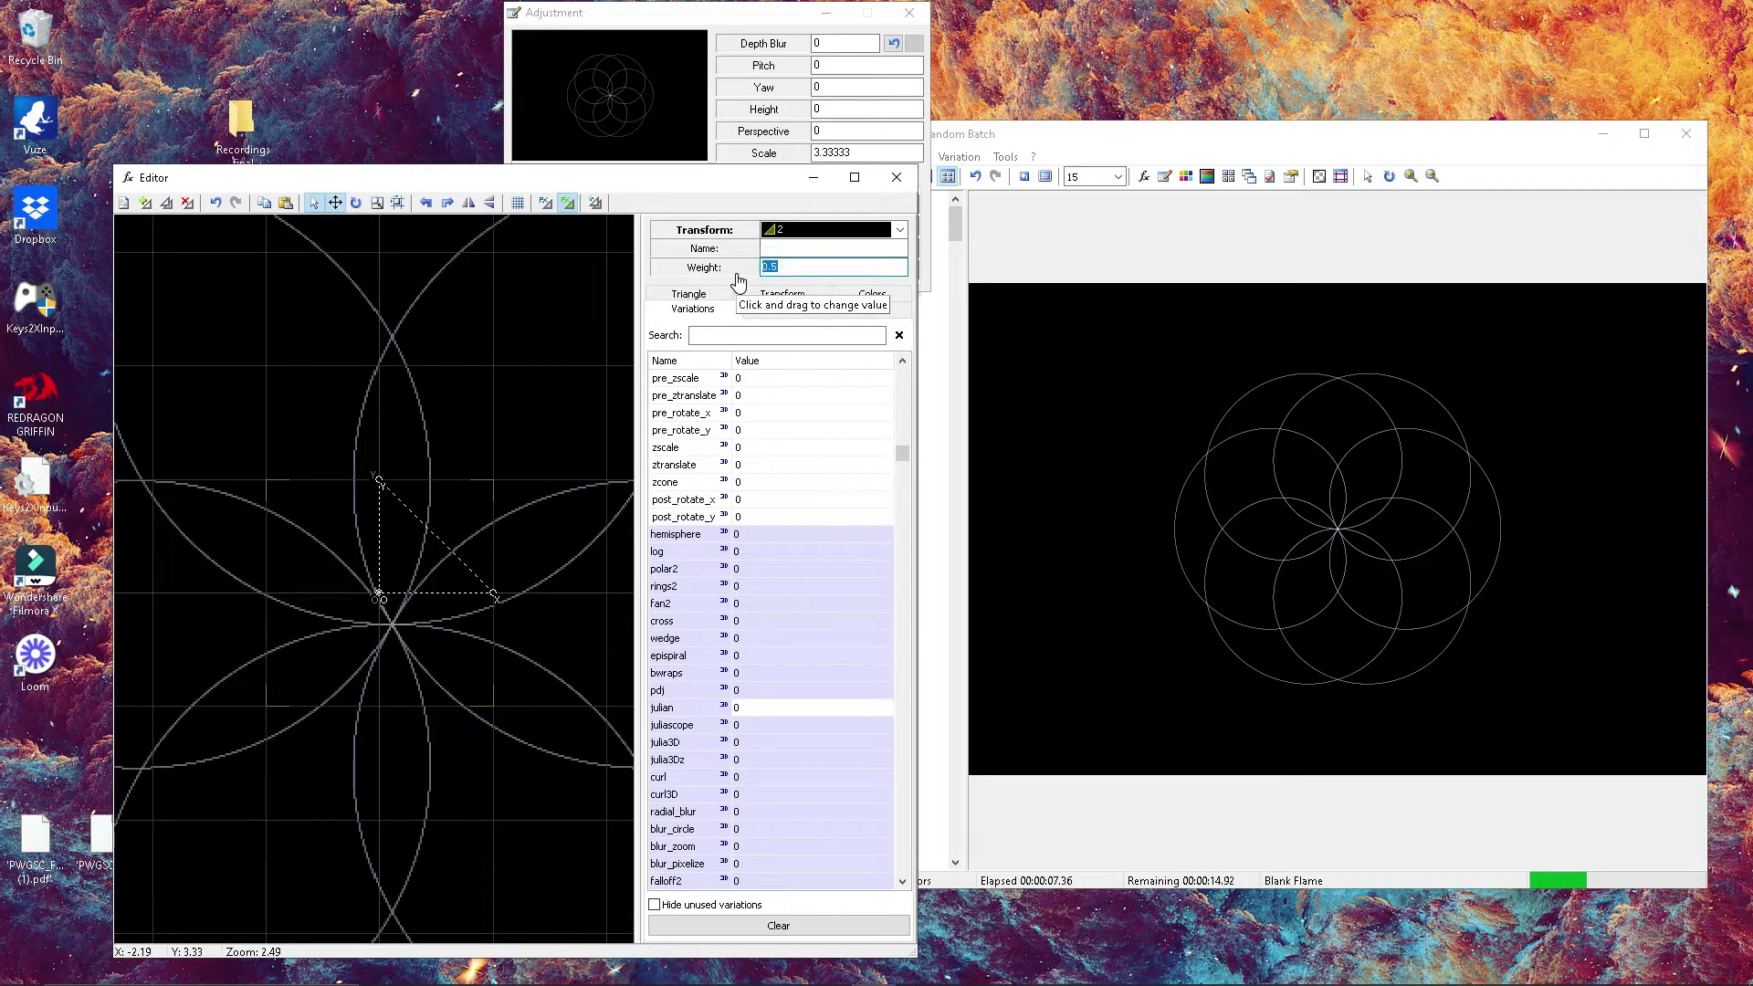
text(1)
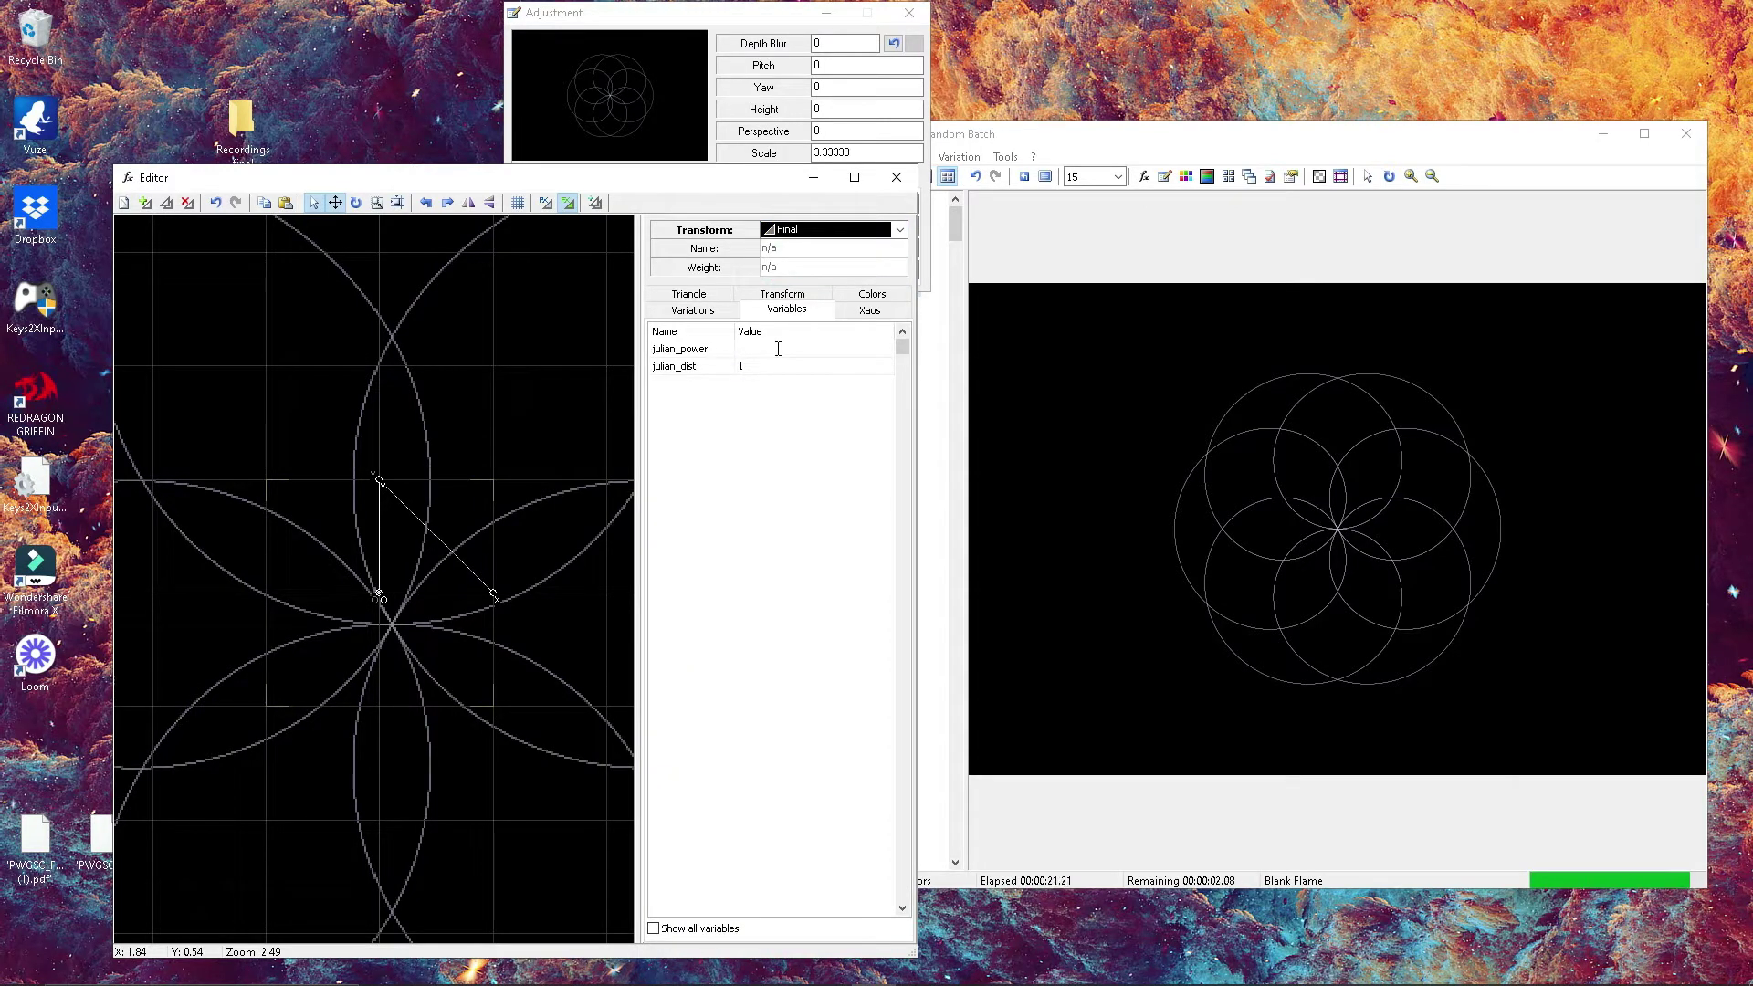
- Try increasing julian_power values from 1 up to 10 on the final transform to compare the resulting circle patterns
text(2)
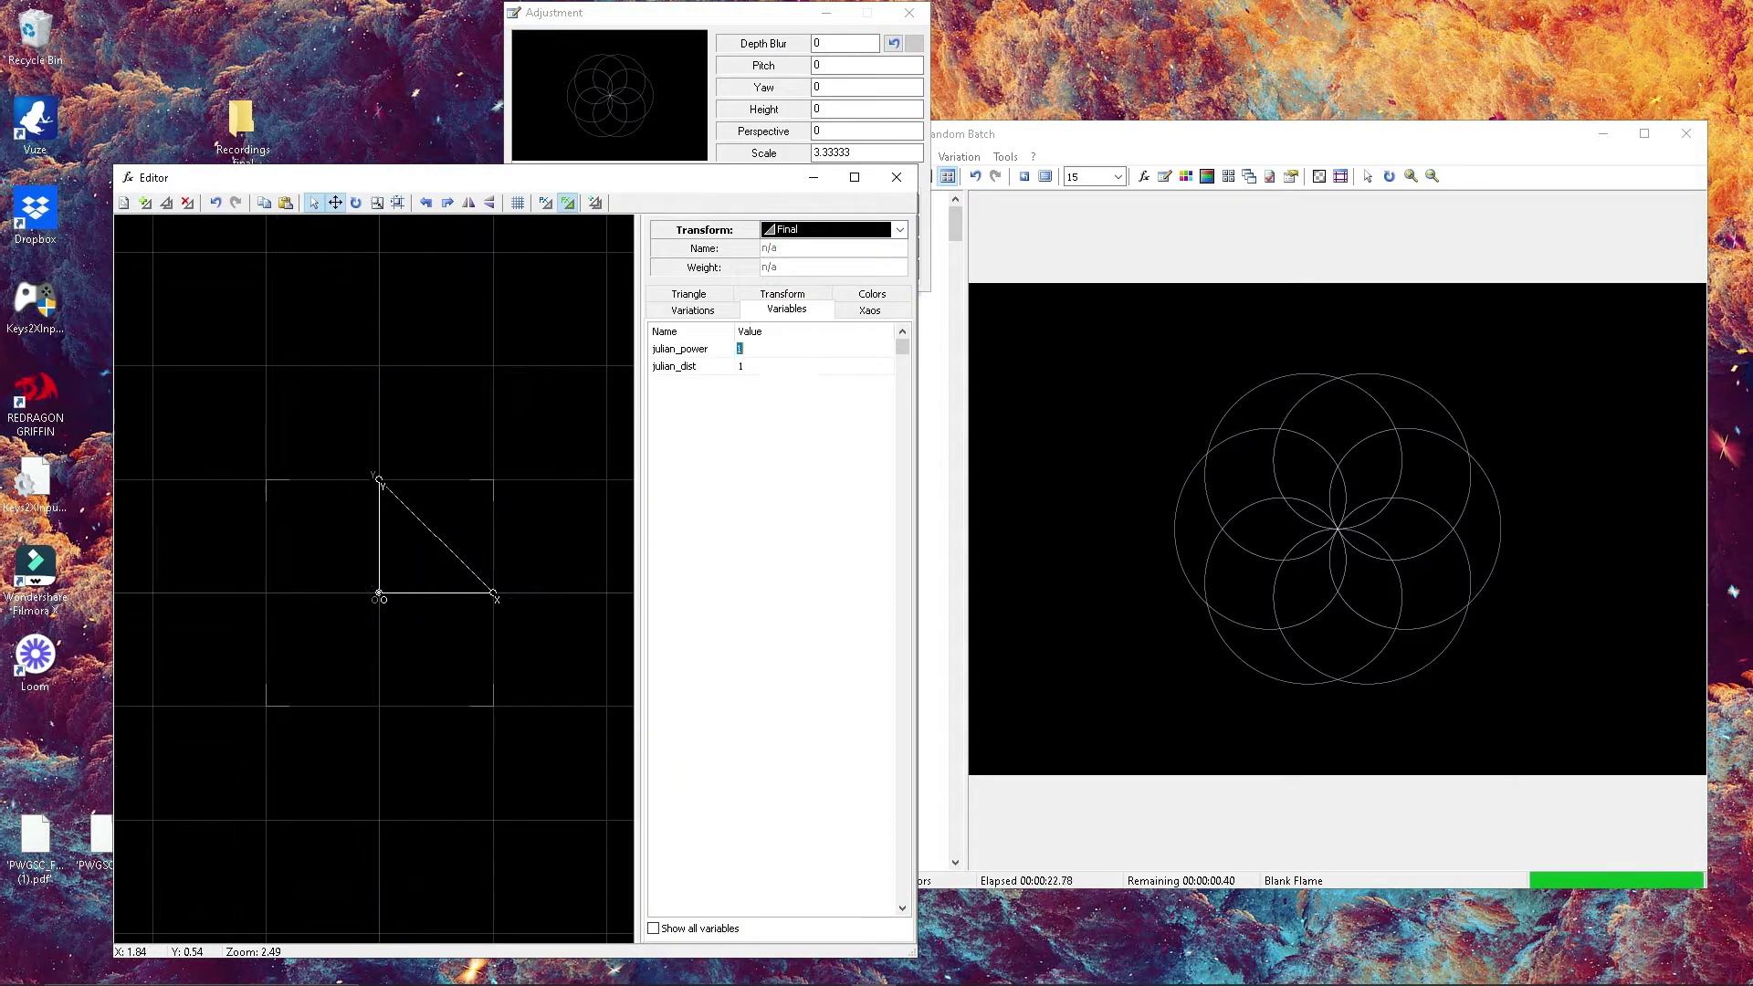
key(Return)
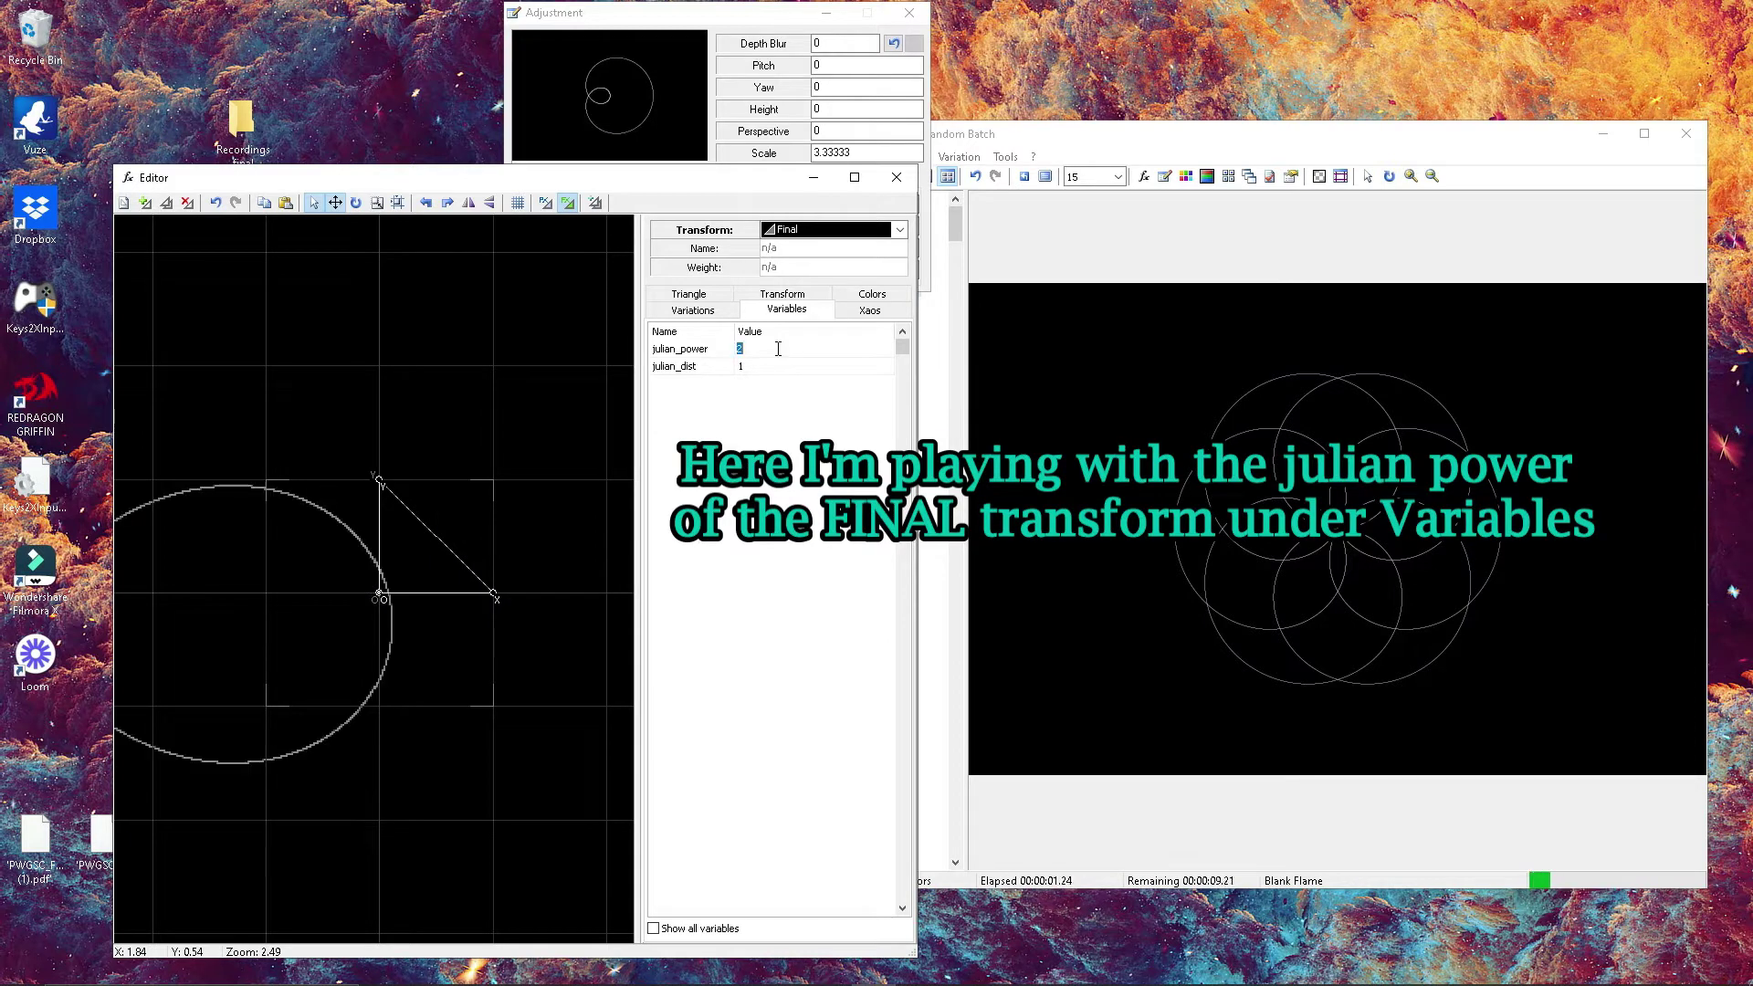
key(Return)
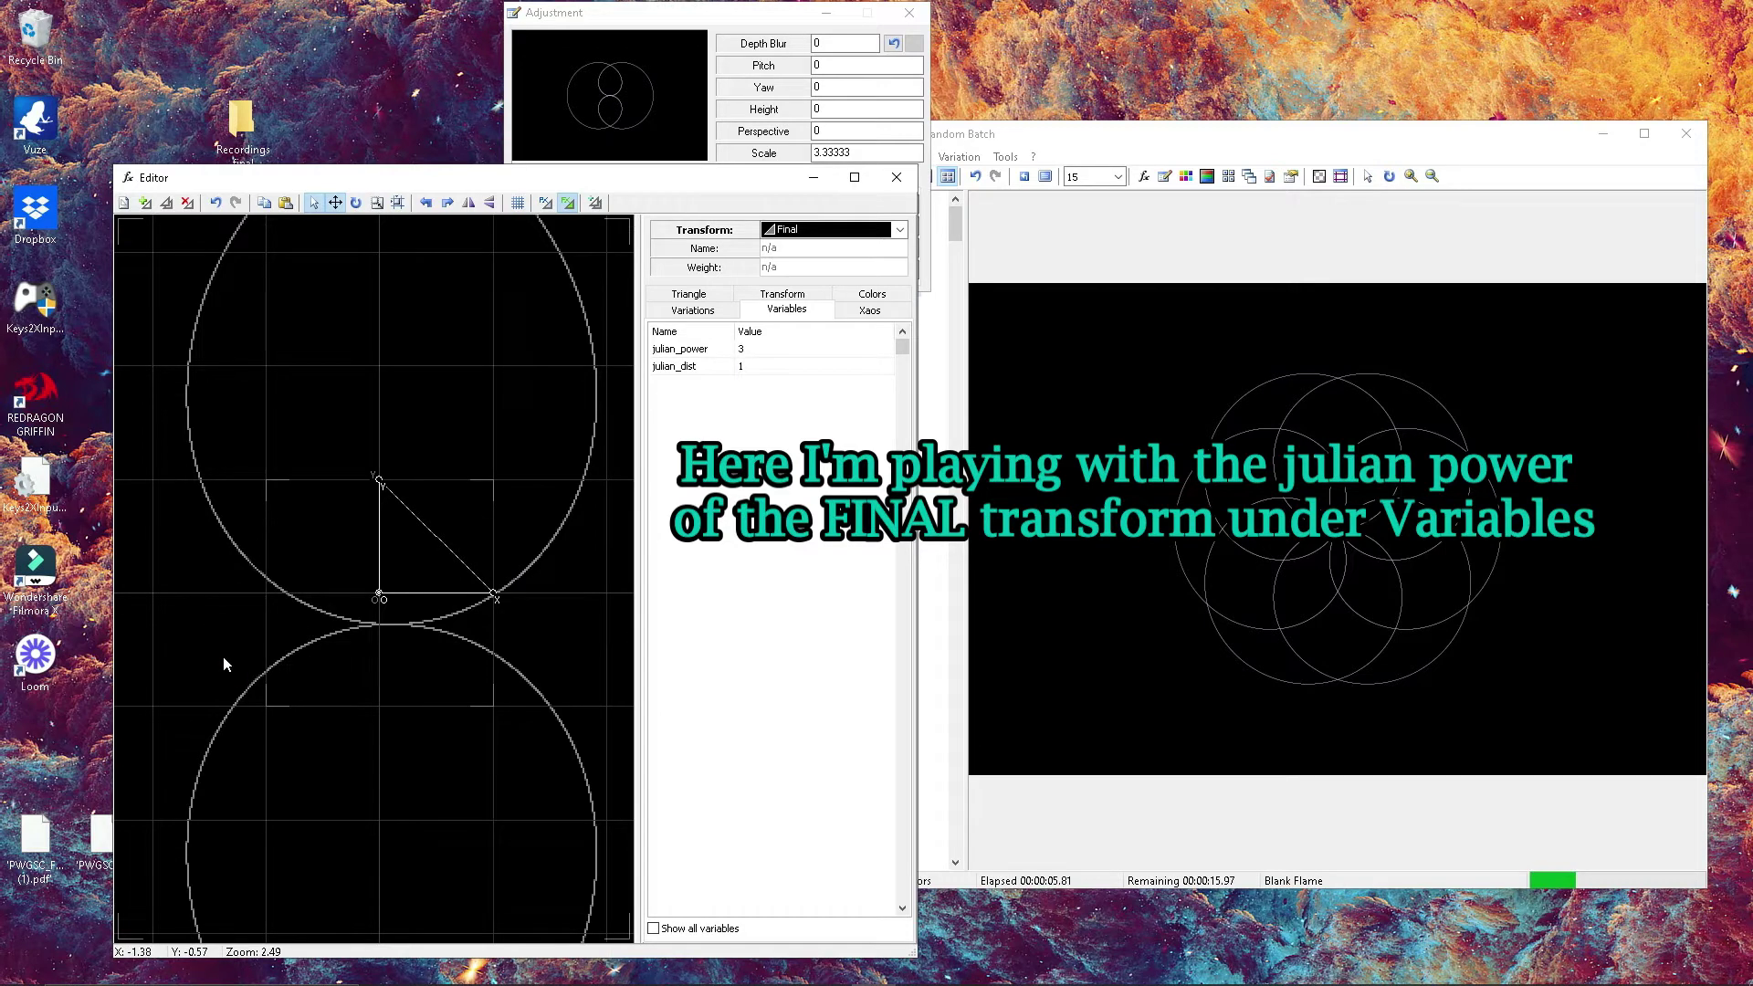
text(4)
key(BackSpace)
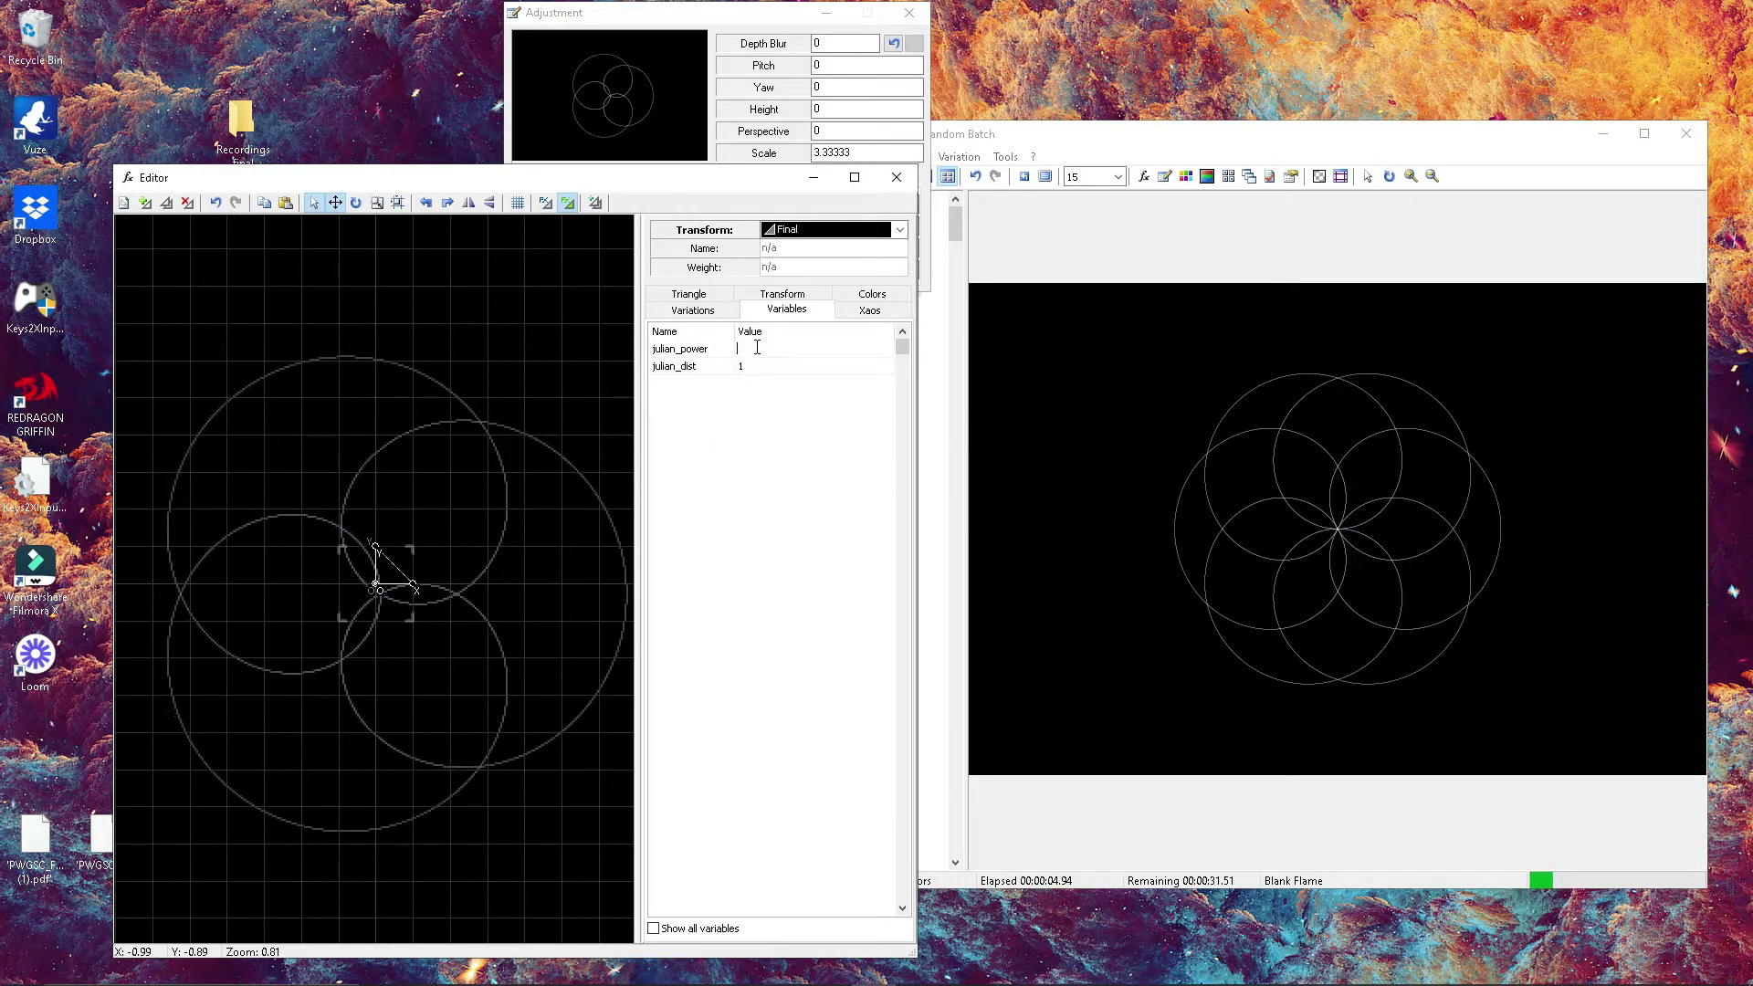
text(6)
key(Return)
text(7)
key(Return)
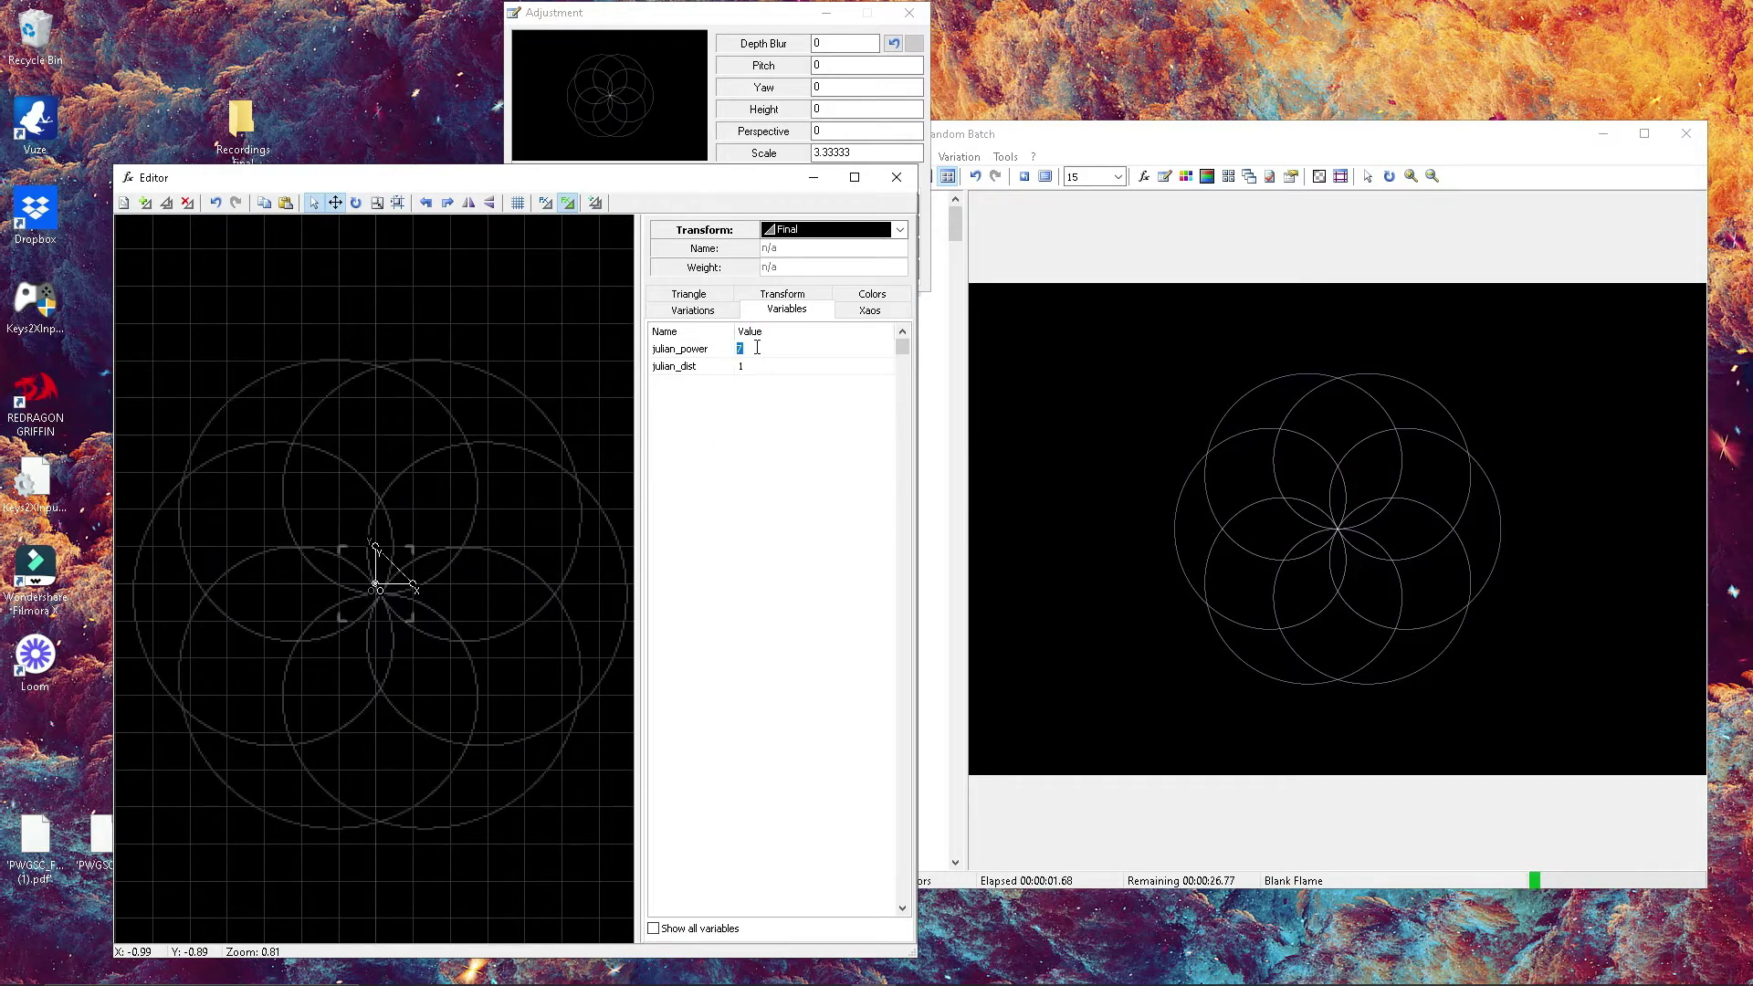
key(BackSpace)
key(Return)
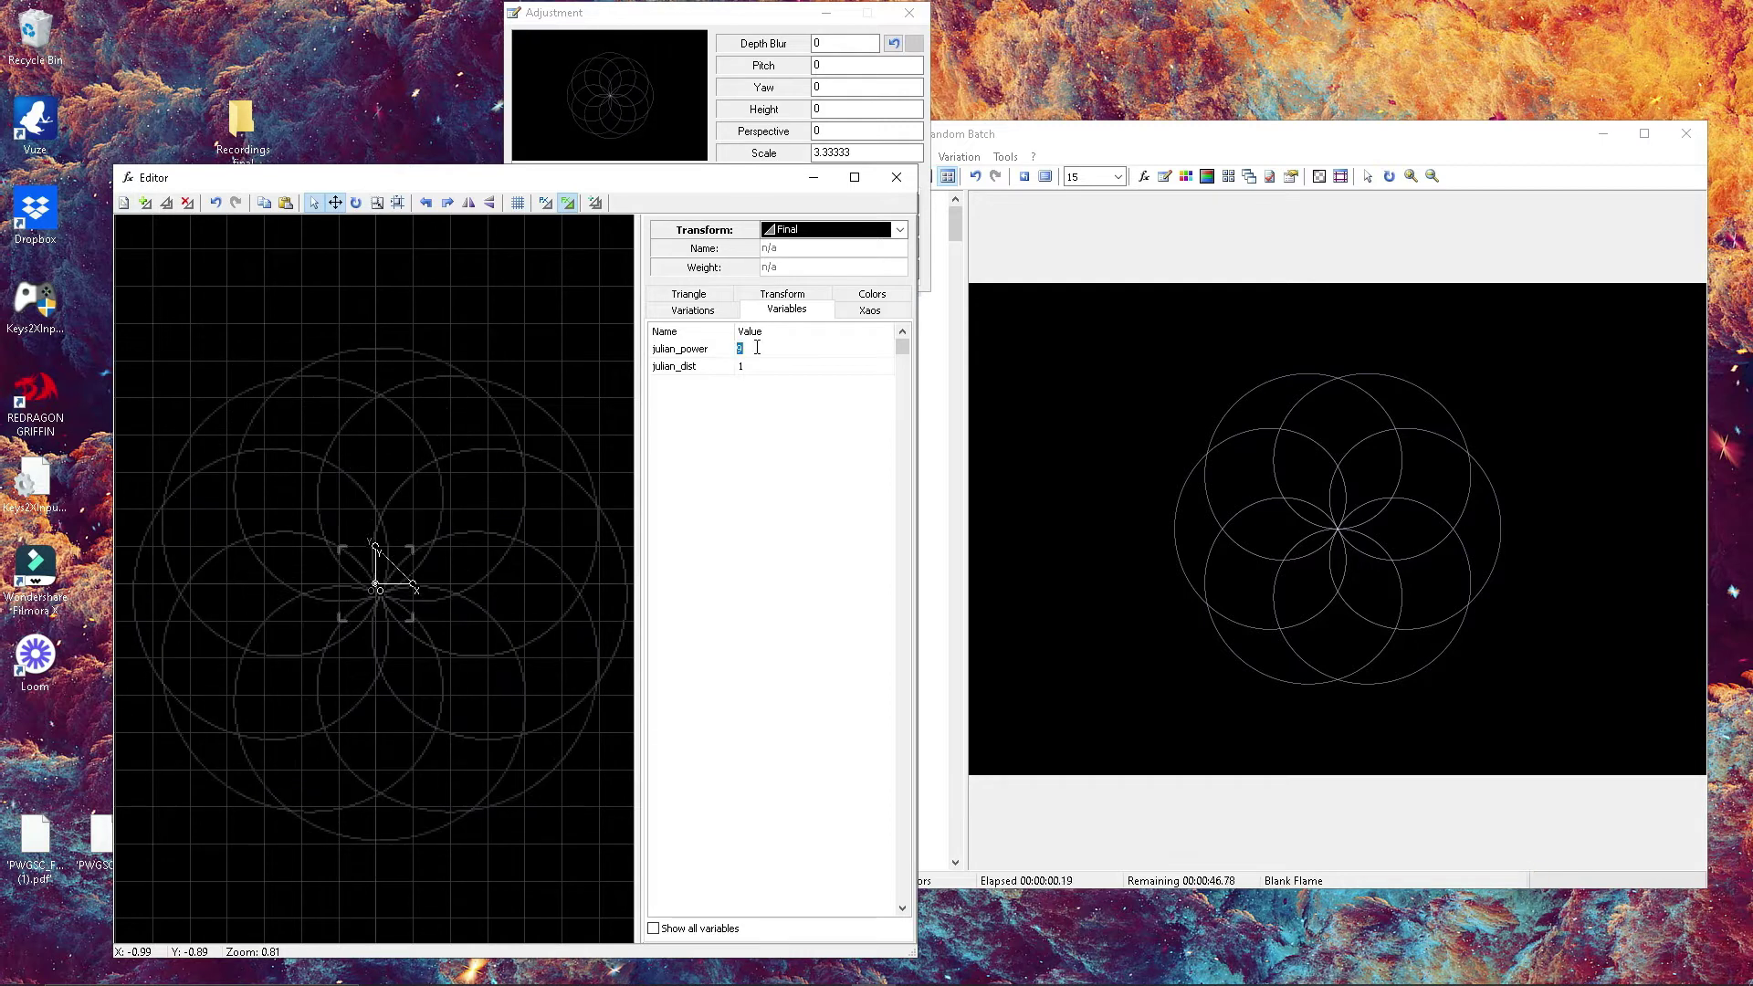
key(BackSpace)
text(10)
key(Return)
- Set the final transform's julian_power to 16
key(BackSpace)
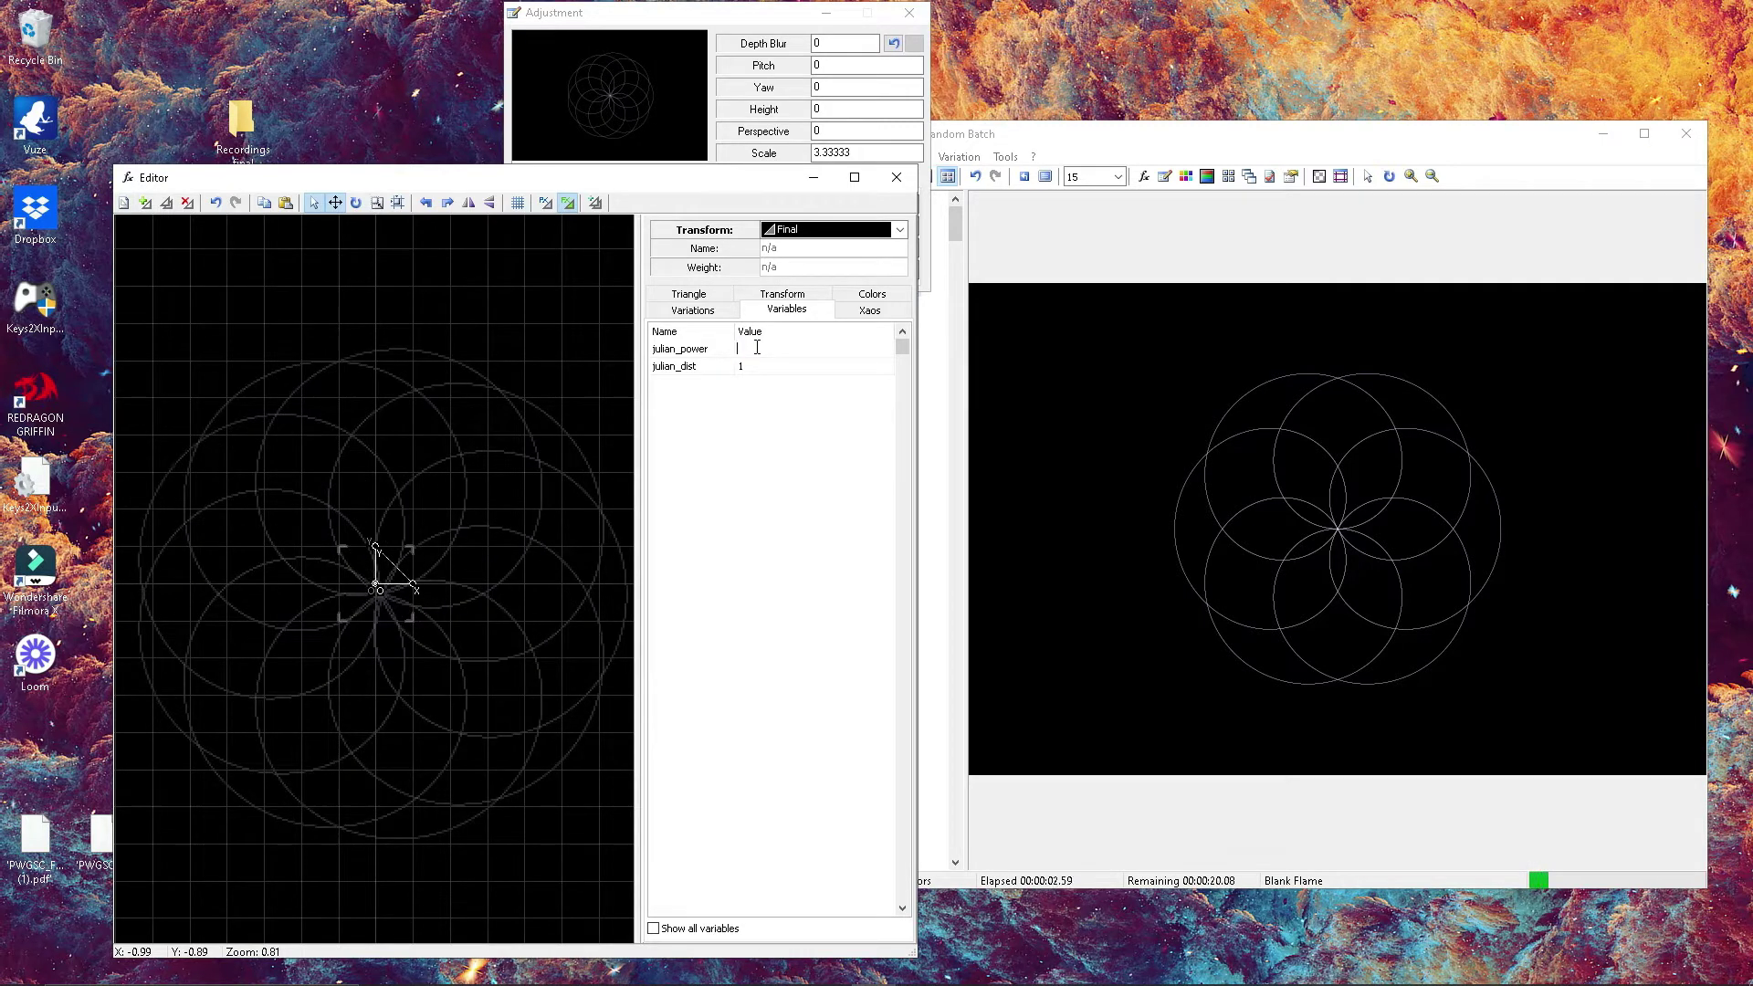
text(16)
key(Return)
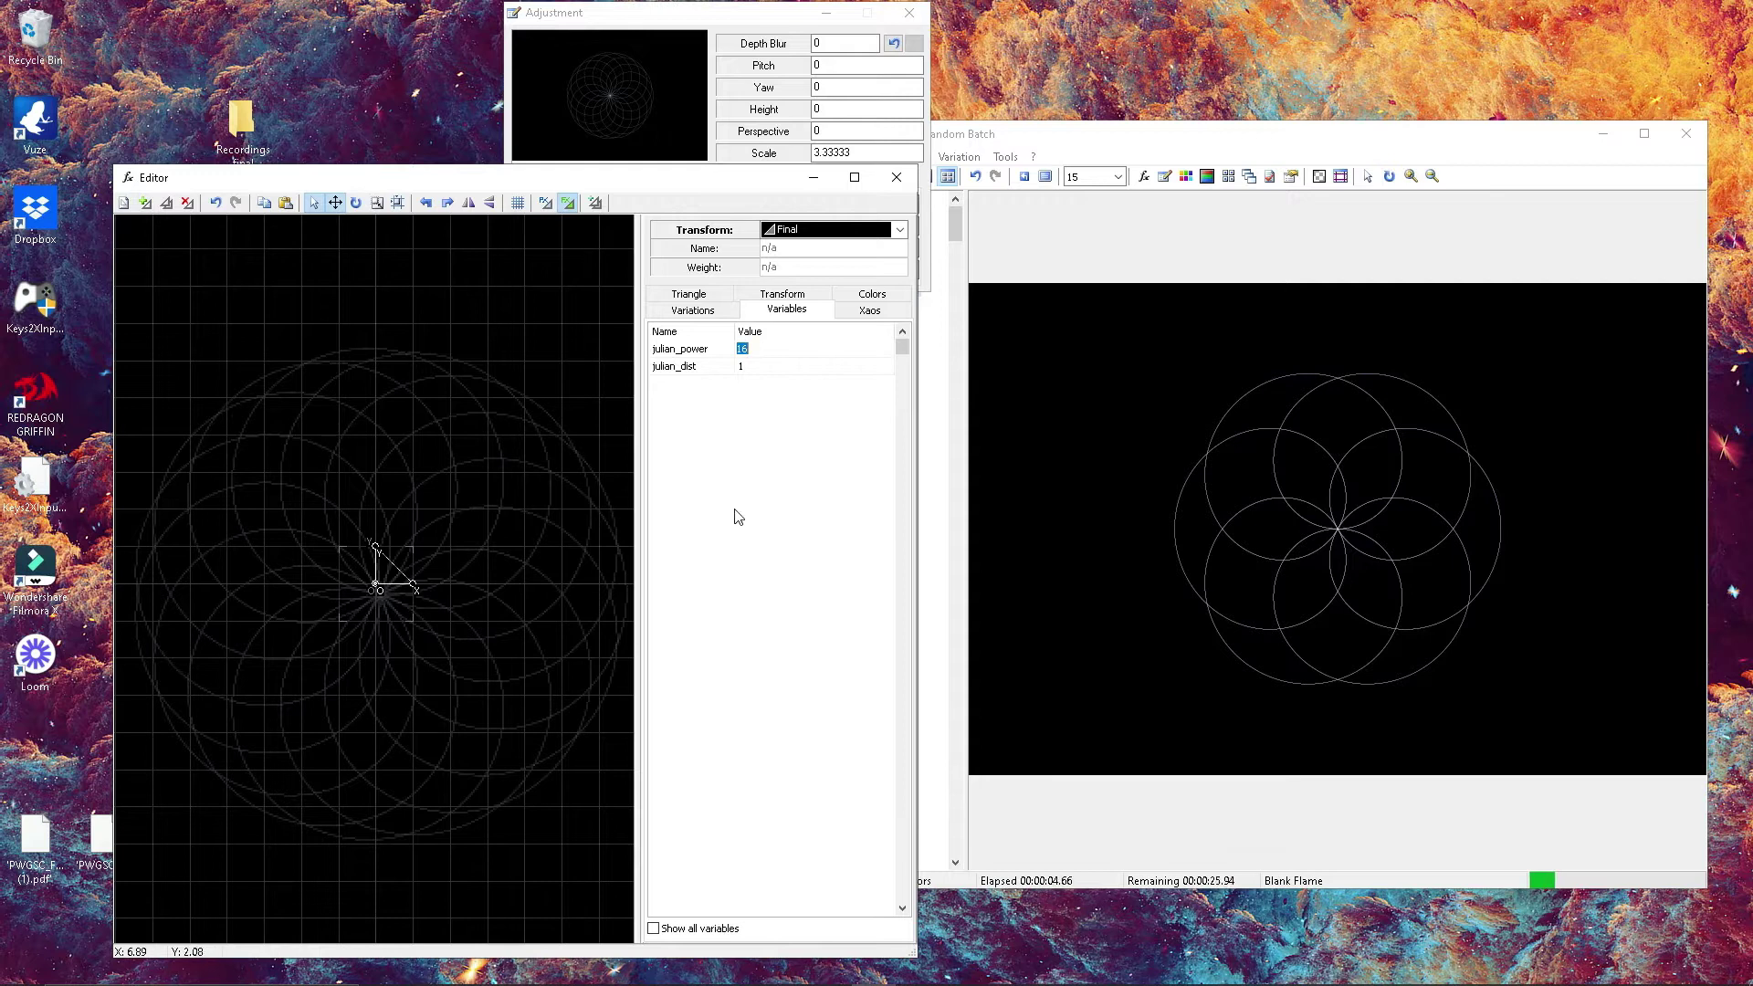
- Try scaling transform 1's triangle up by 125, and scale it back down by the same factor
click(693, 310)
click(900, 229)
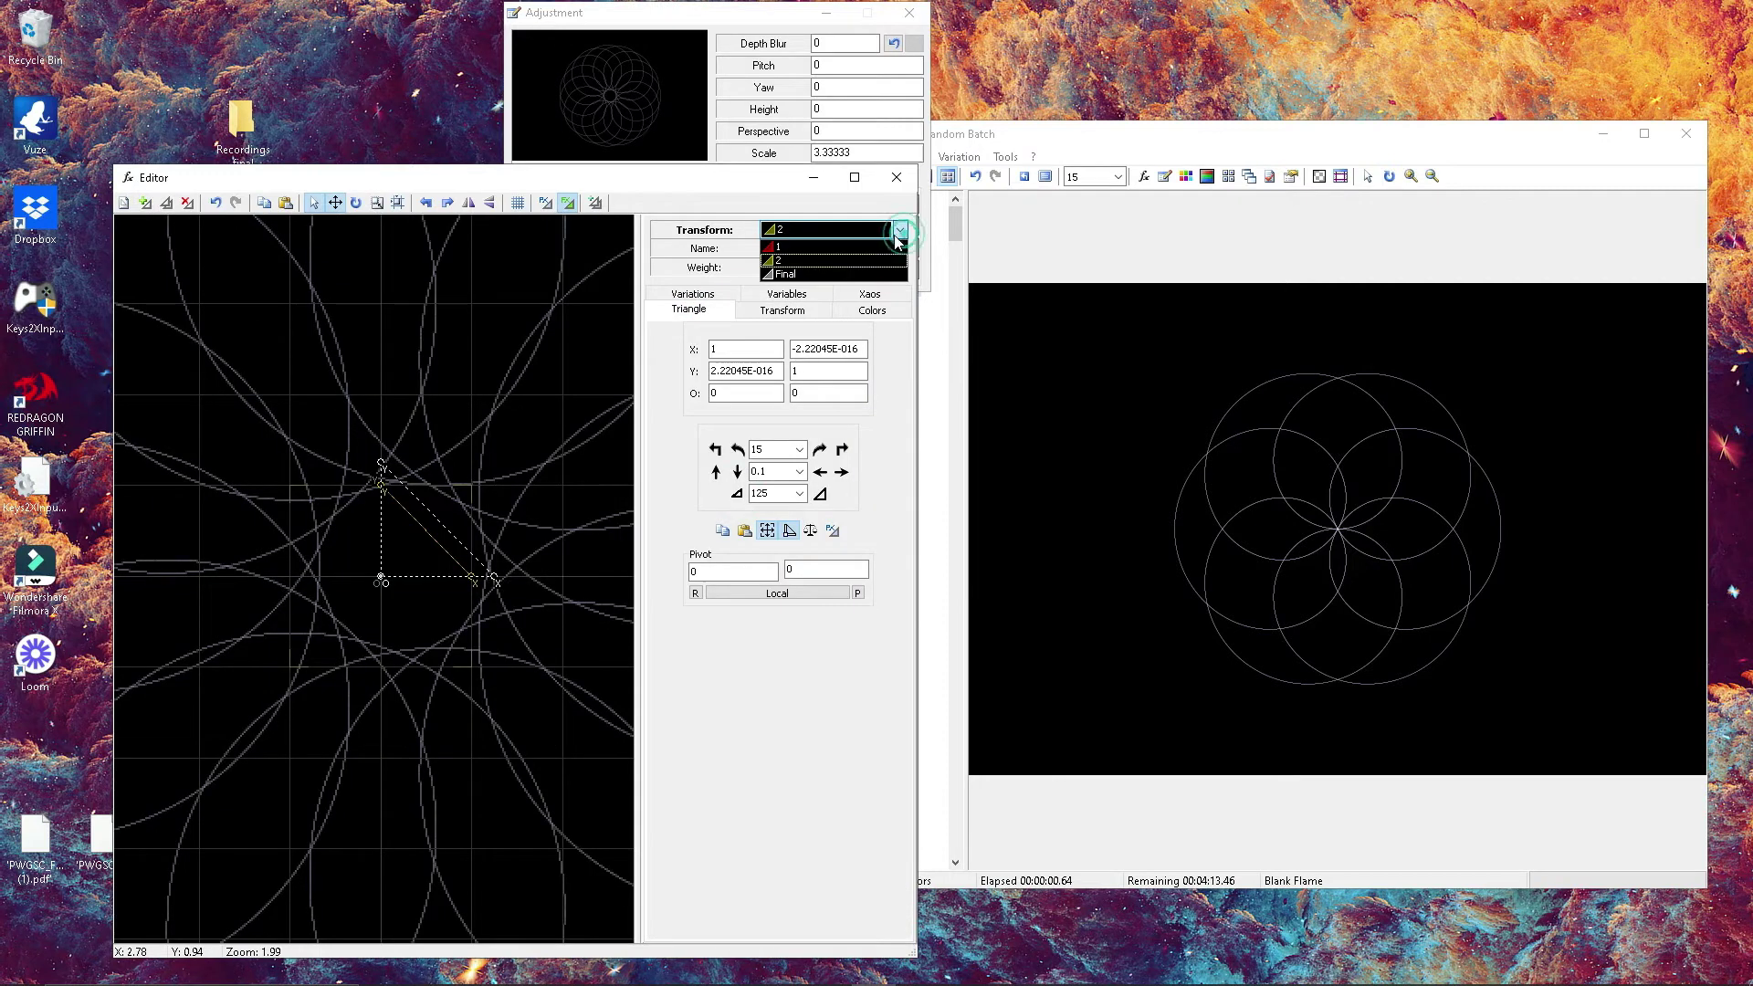
click(822, 247)
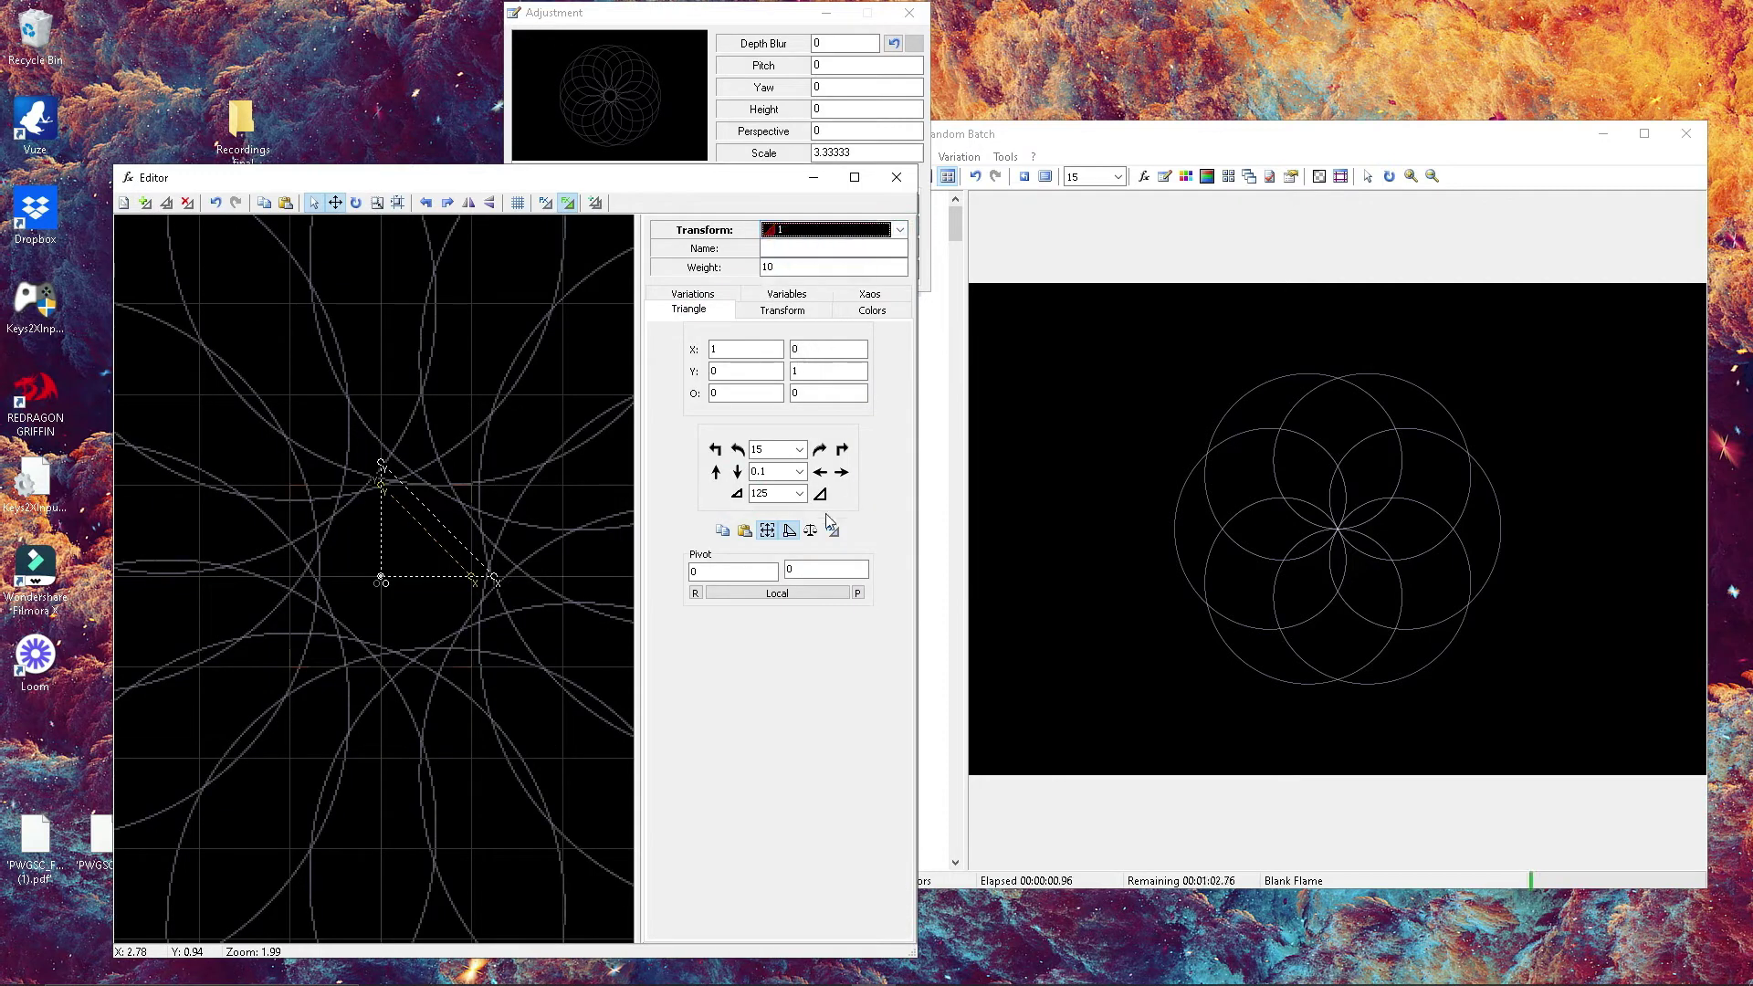
click(821, 494)
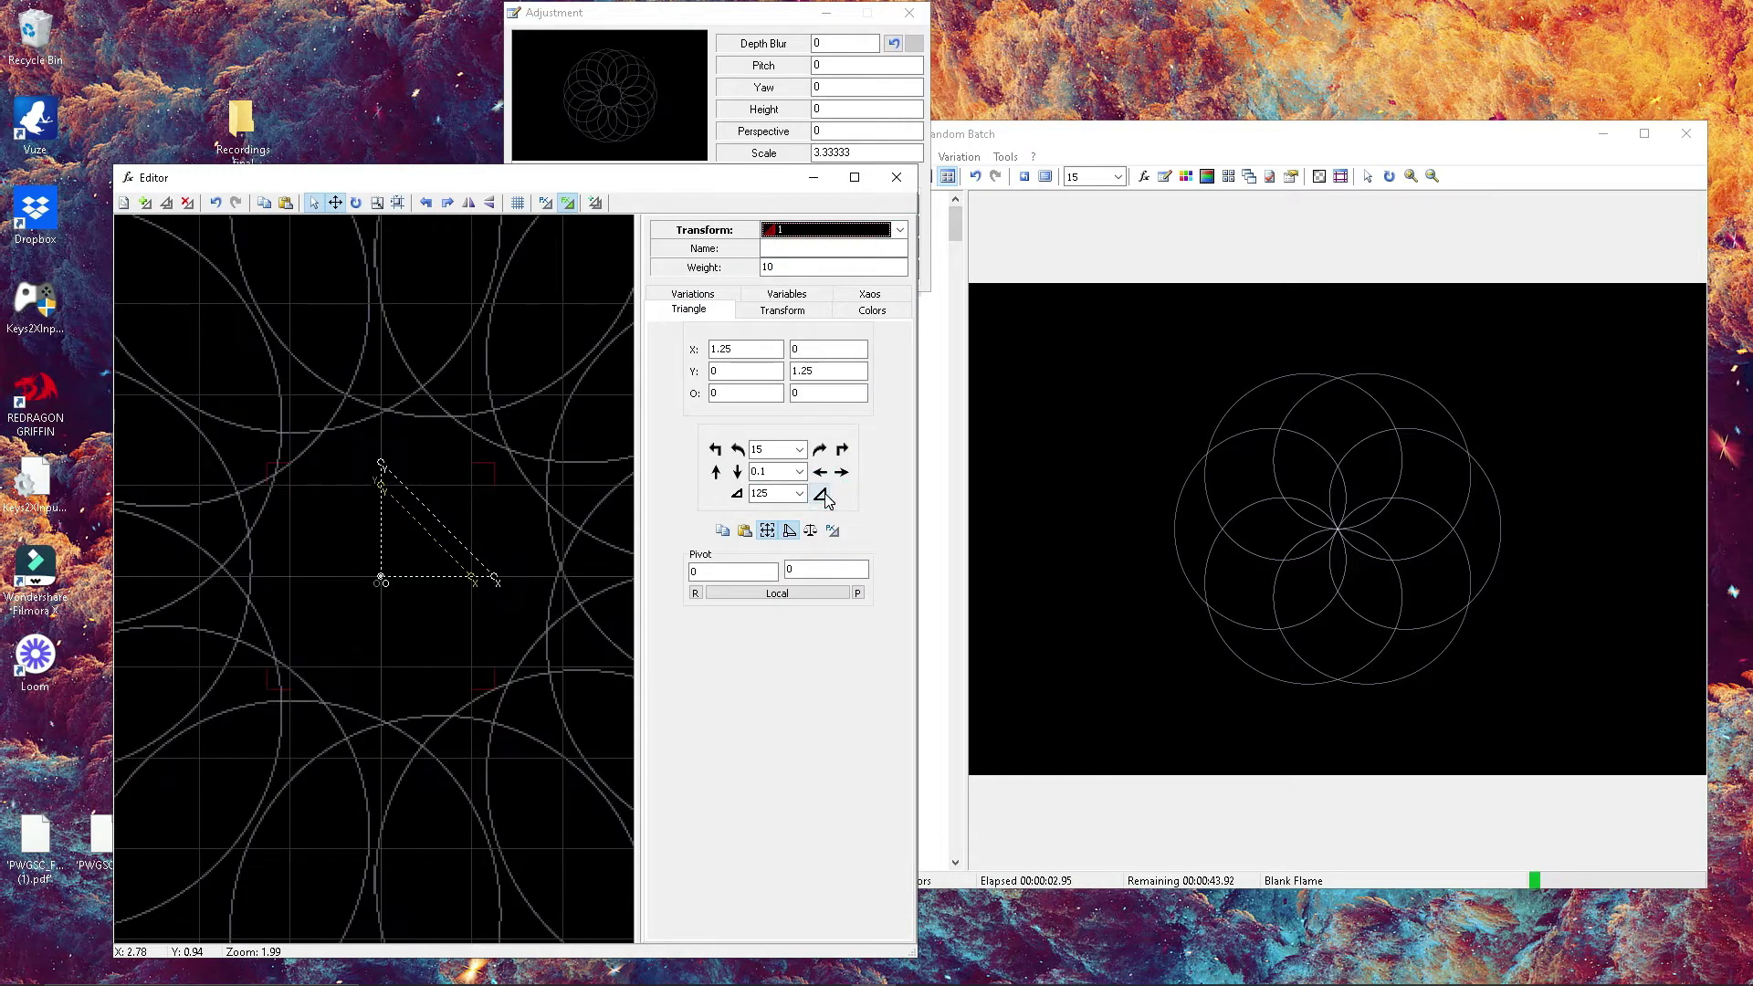
click(737, 494)
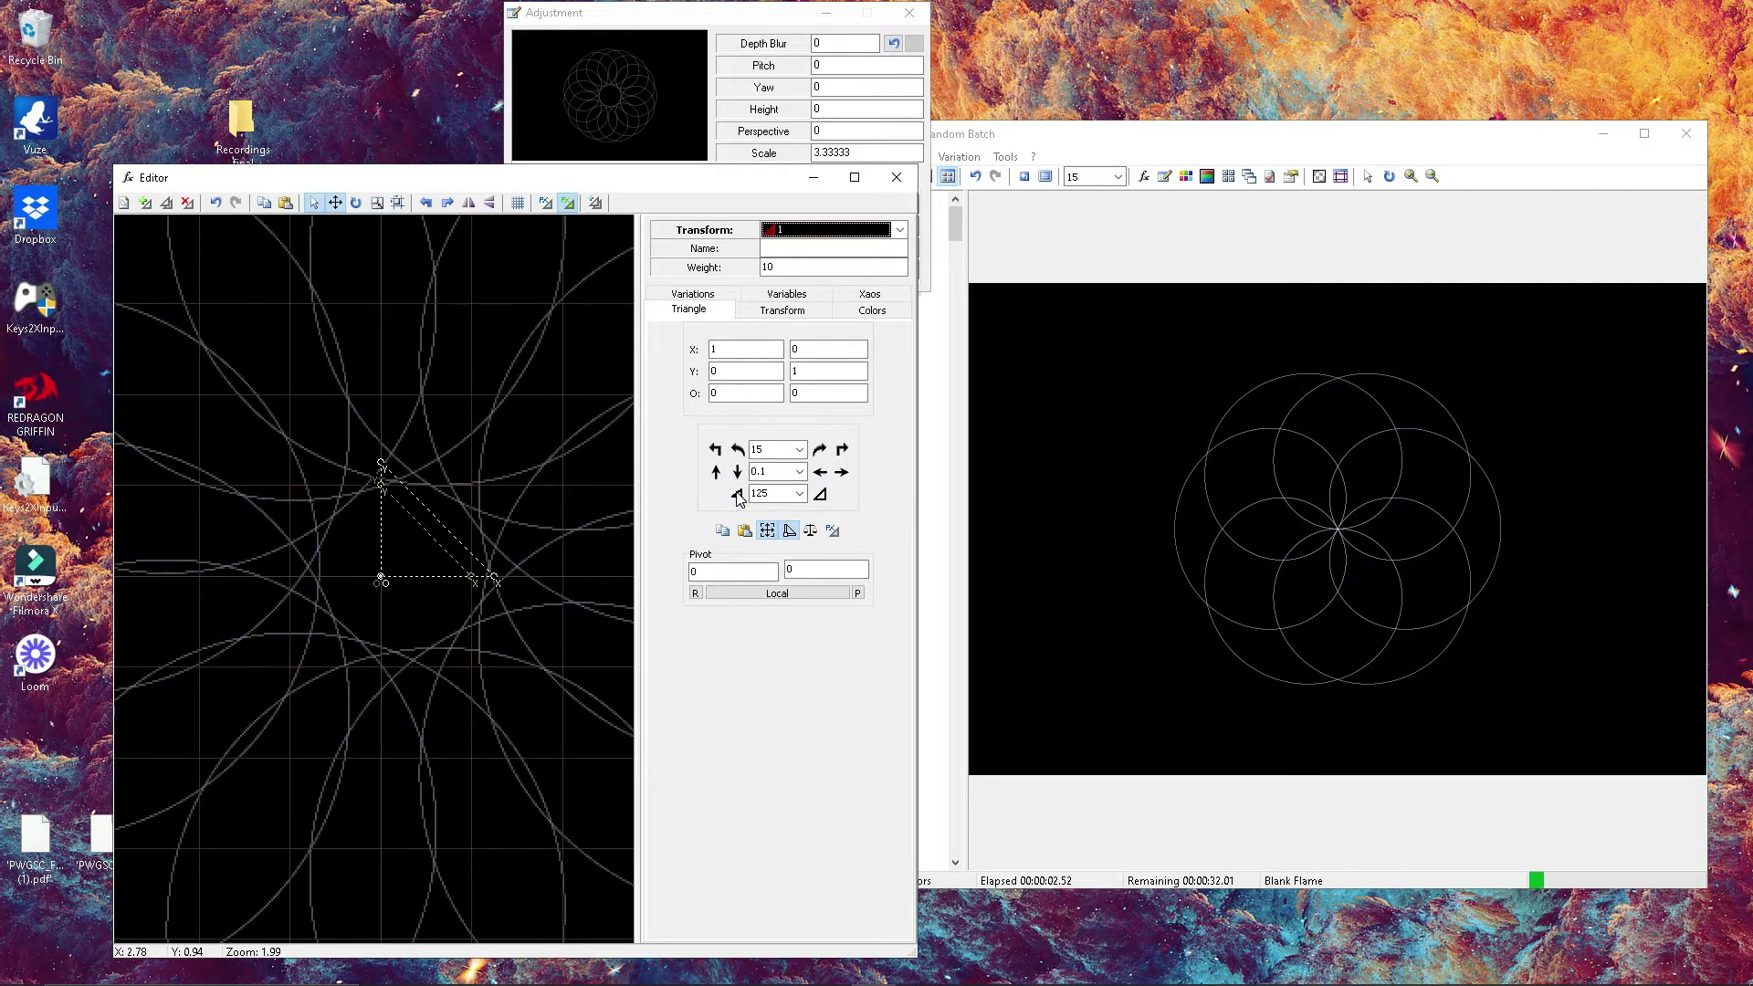
- Scale transform 1's triangle down by 125 and set transform 2's weight to 1
click(738, 494)
click(899, 229)
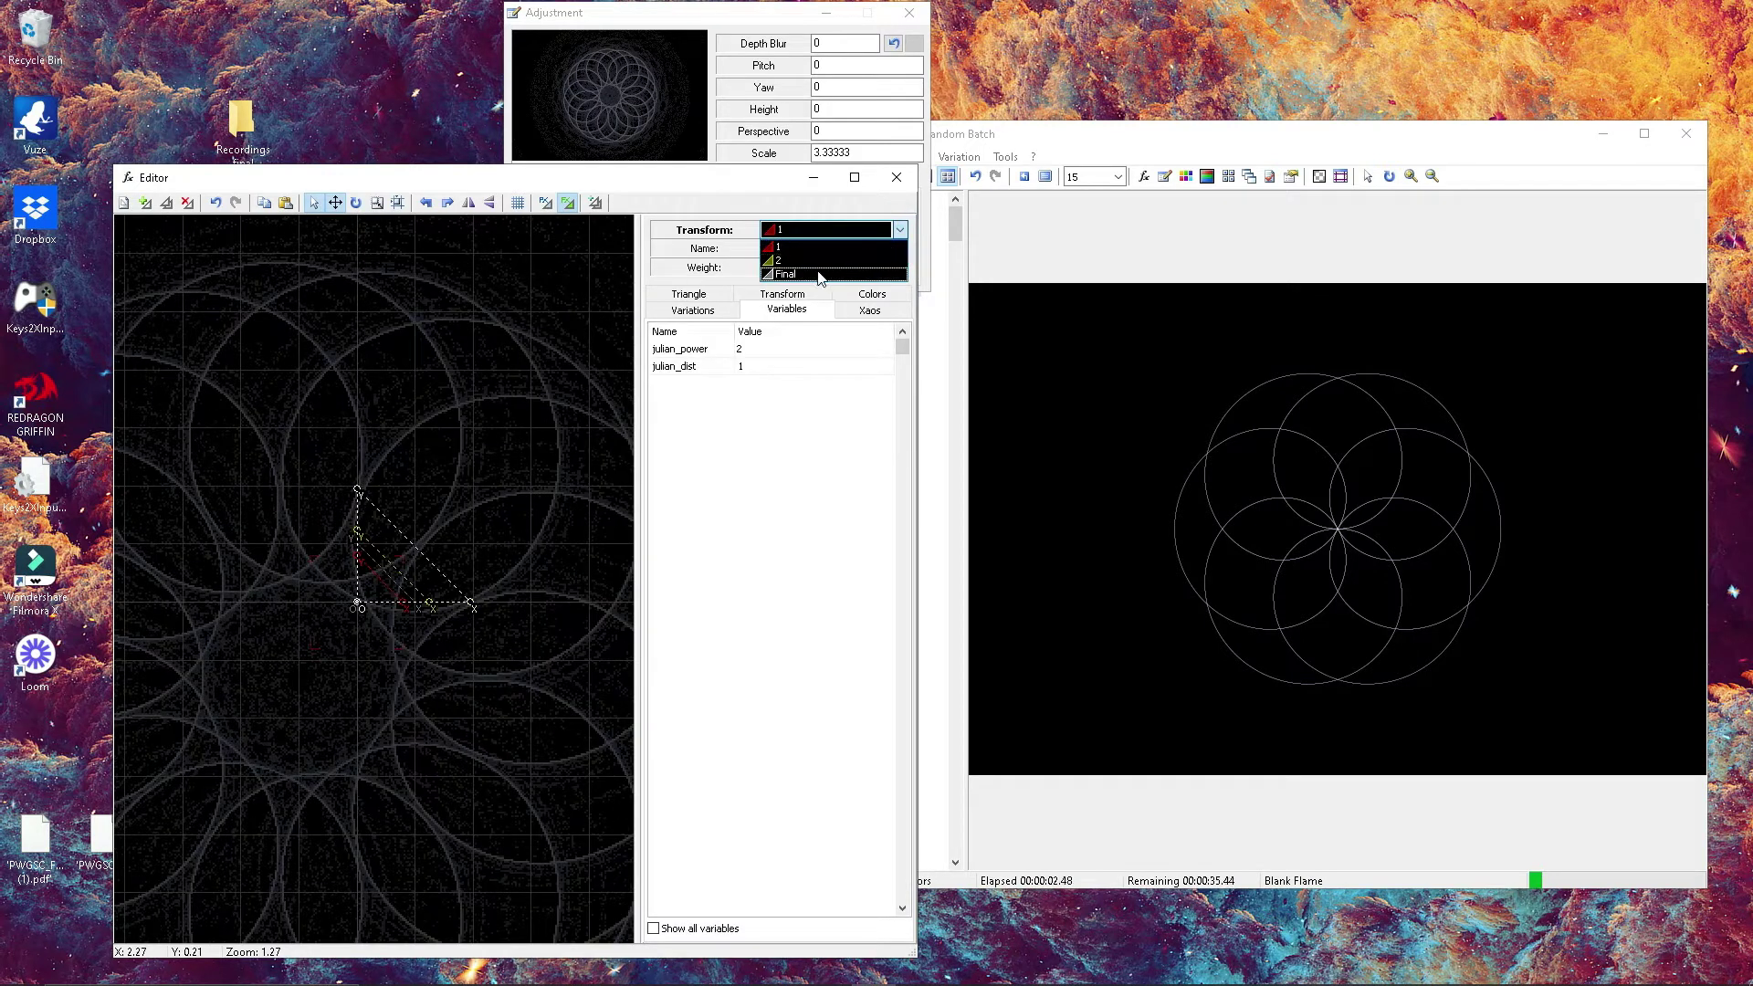
click(808, 256)
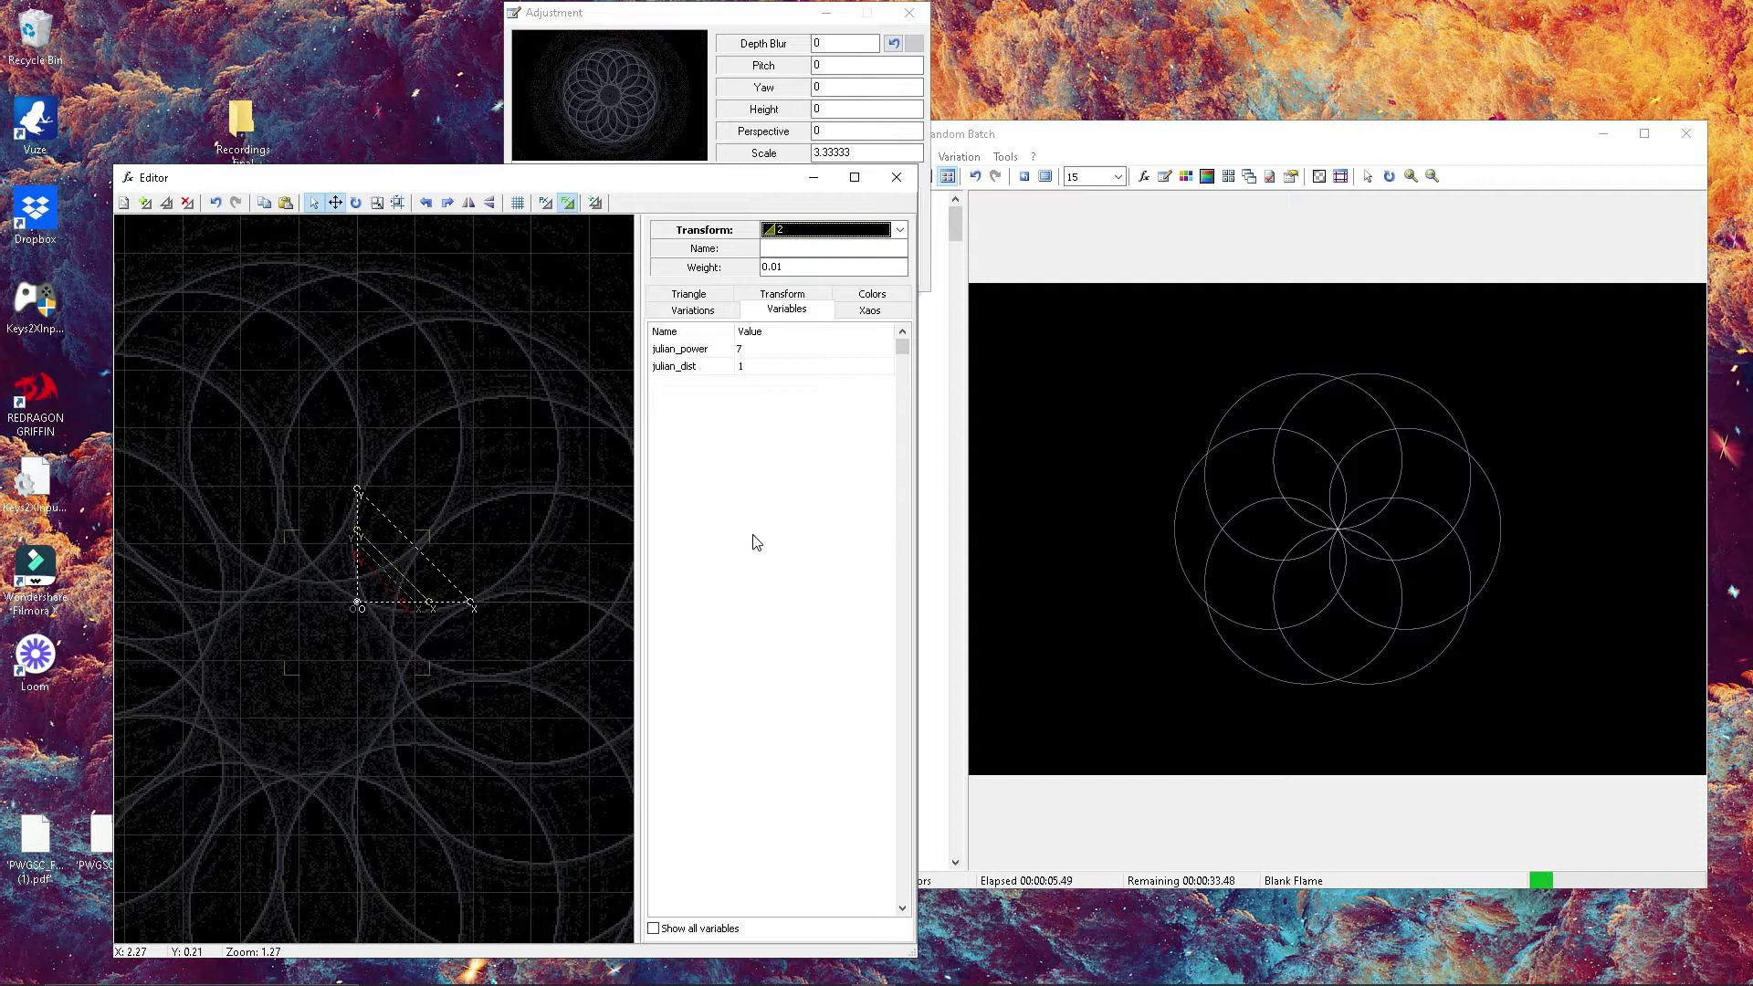
double_click(769, 267)
text(1)
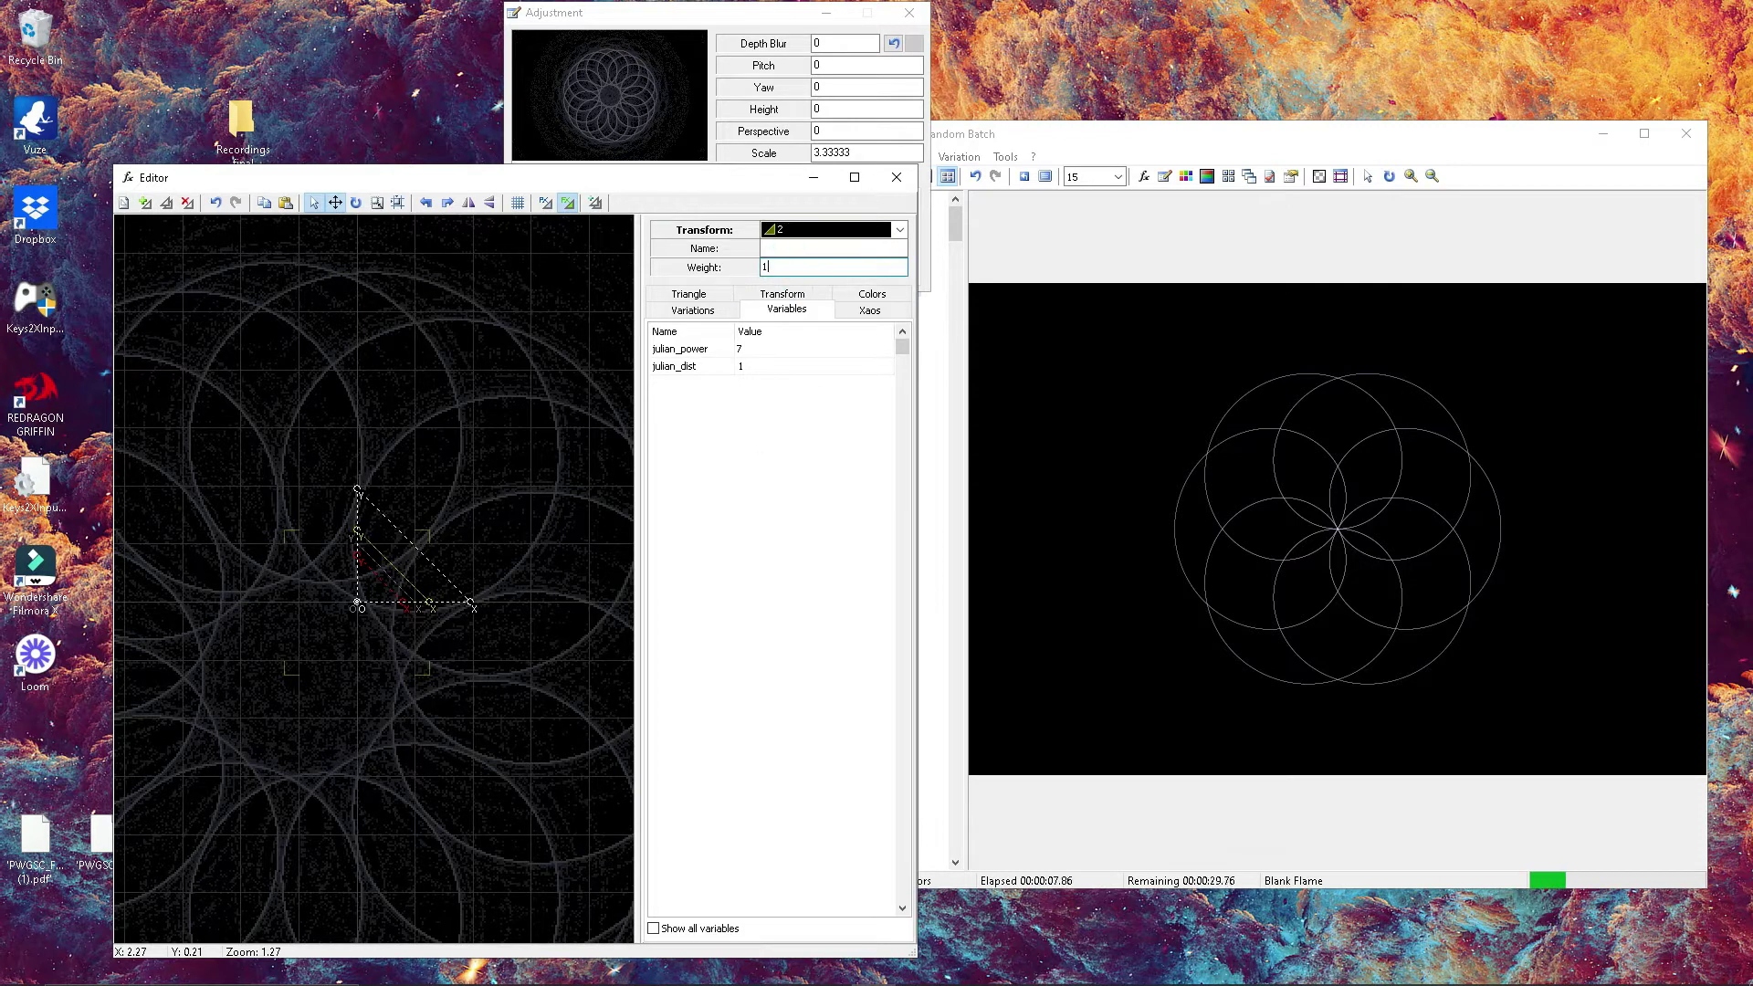
- Set transform 2's swirl variation to 0.01
click(693, 312)
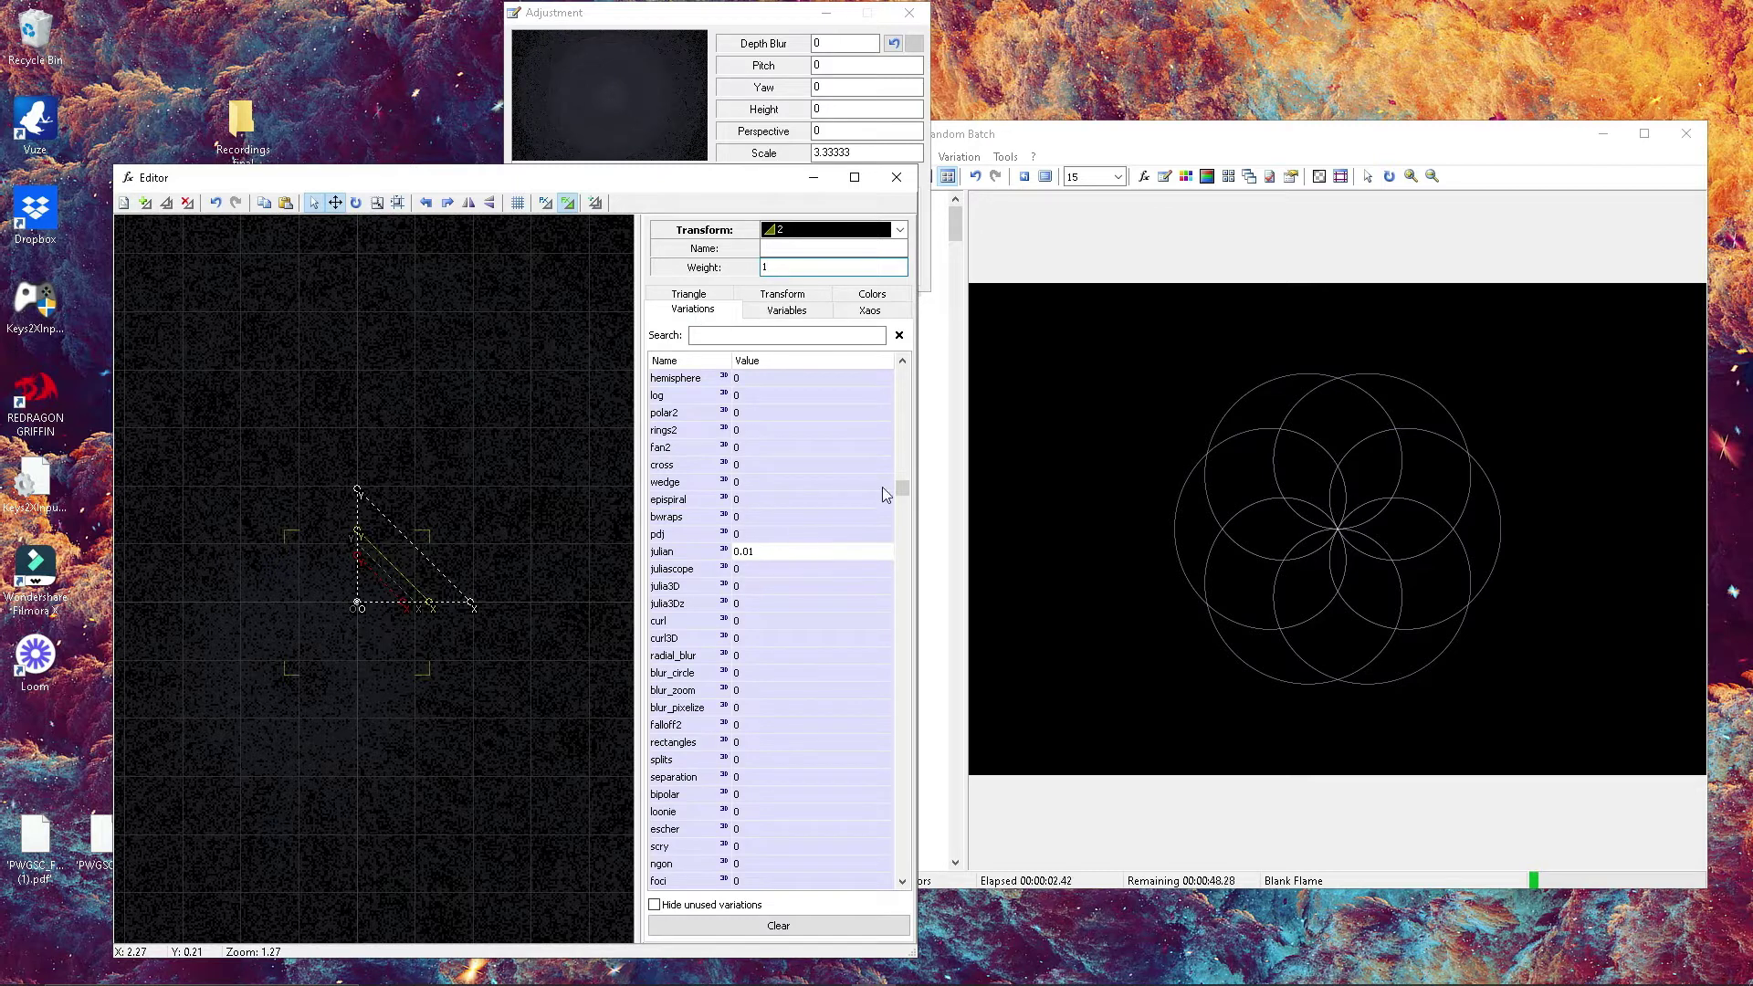
drag(902, 489, 911, 370)
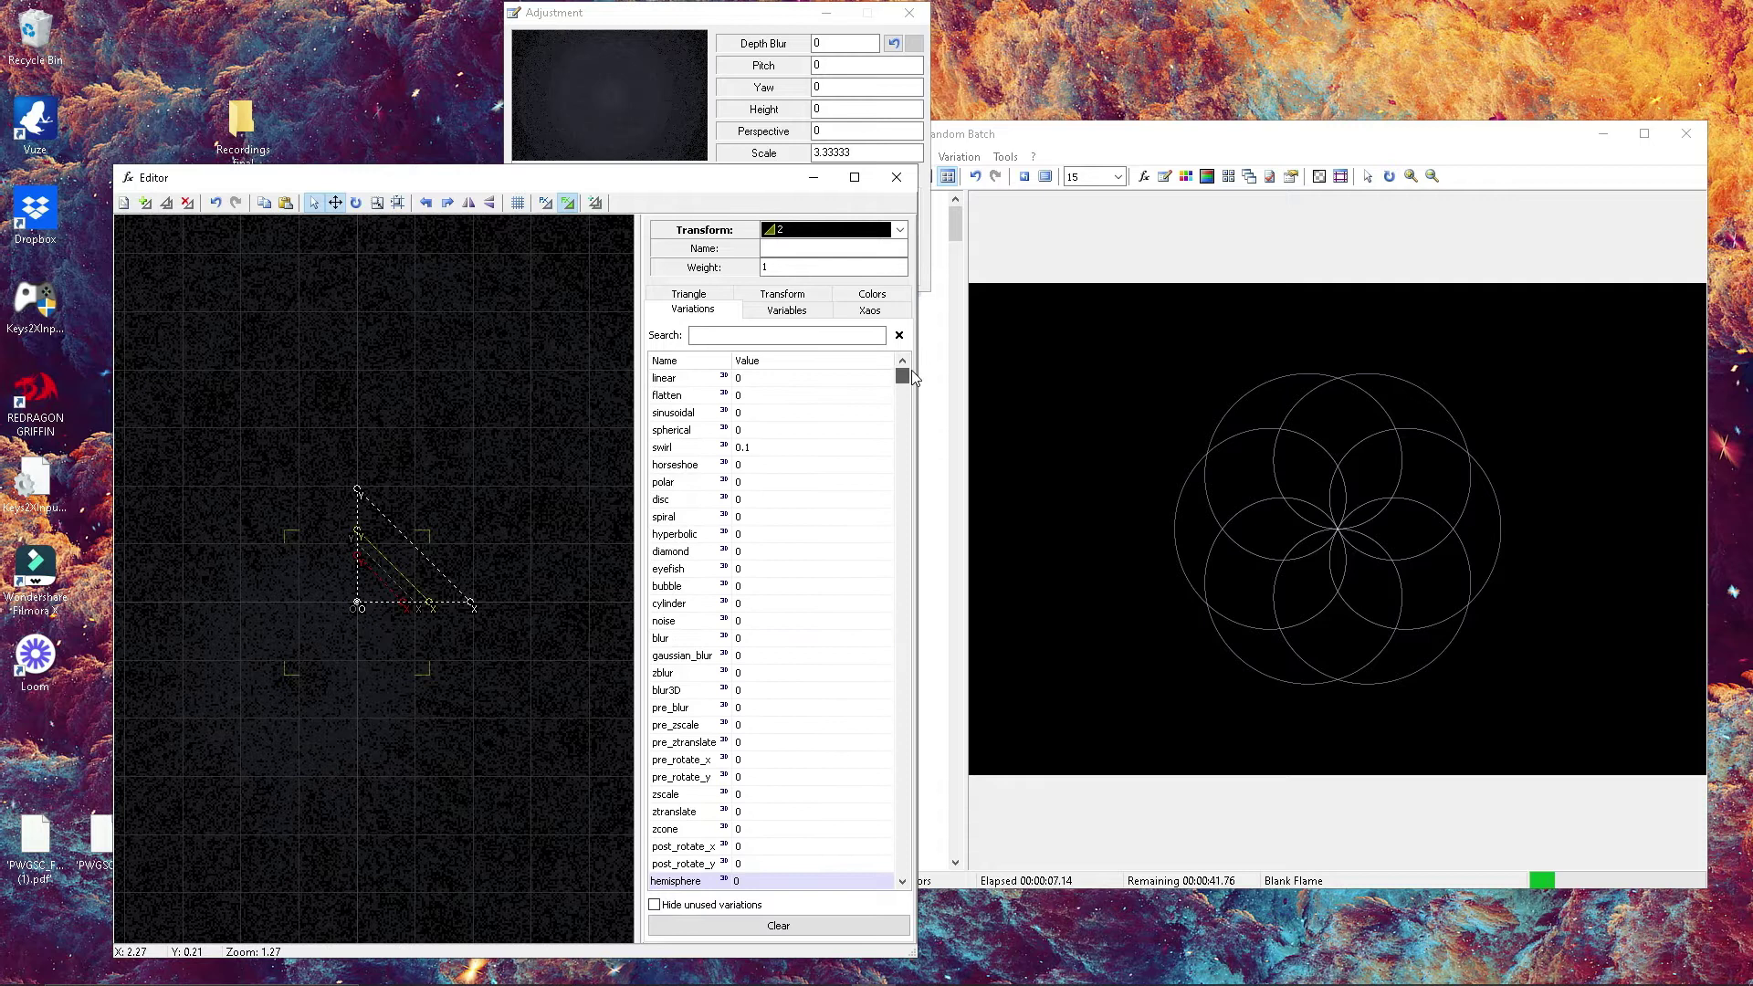
click(767, 449)
click(742, 444)
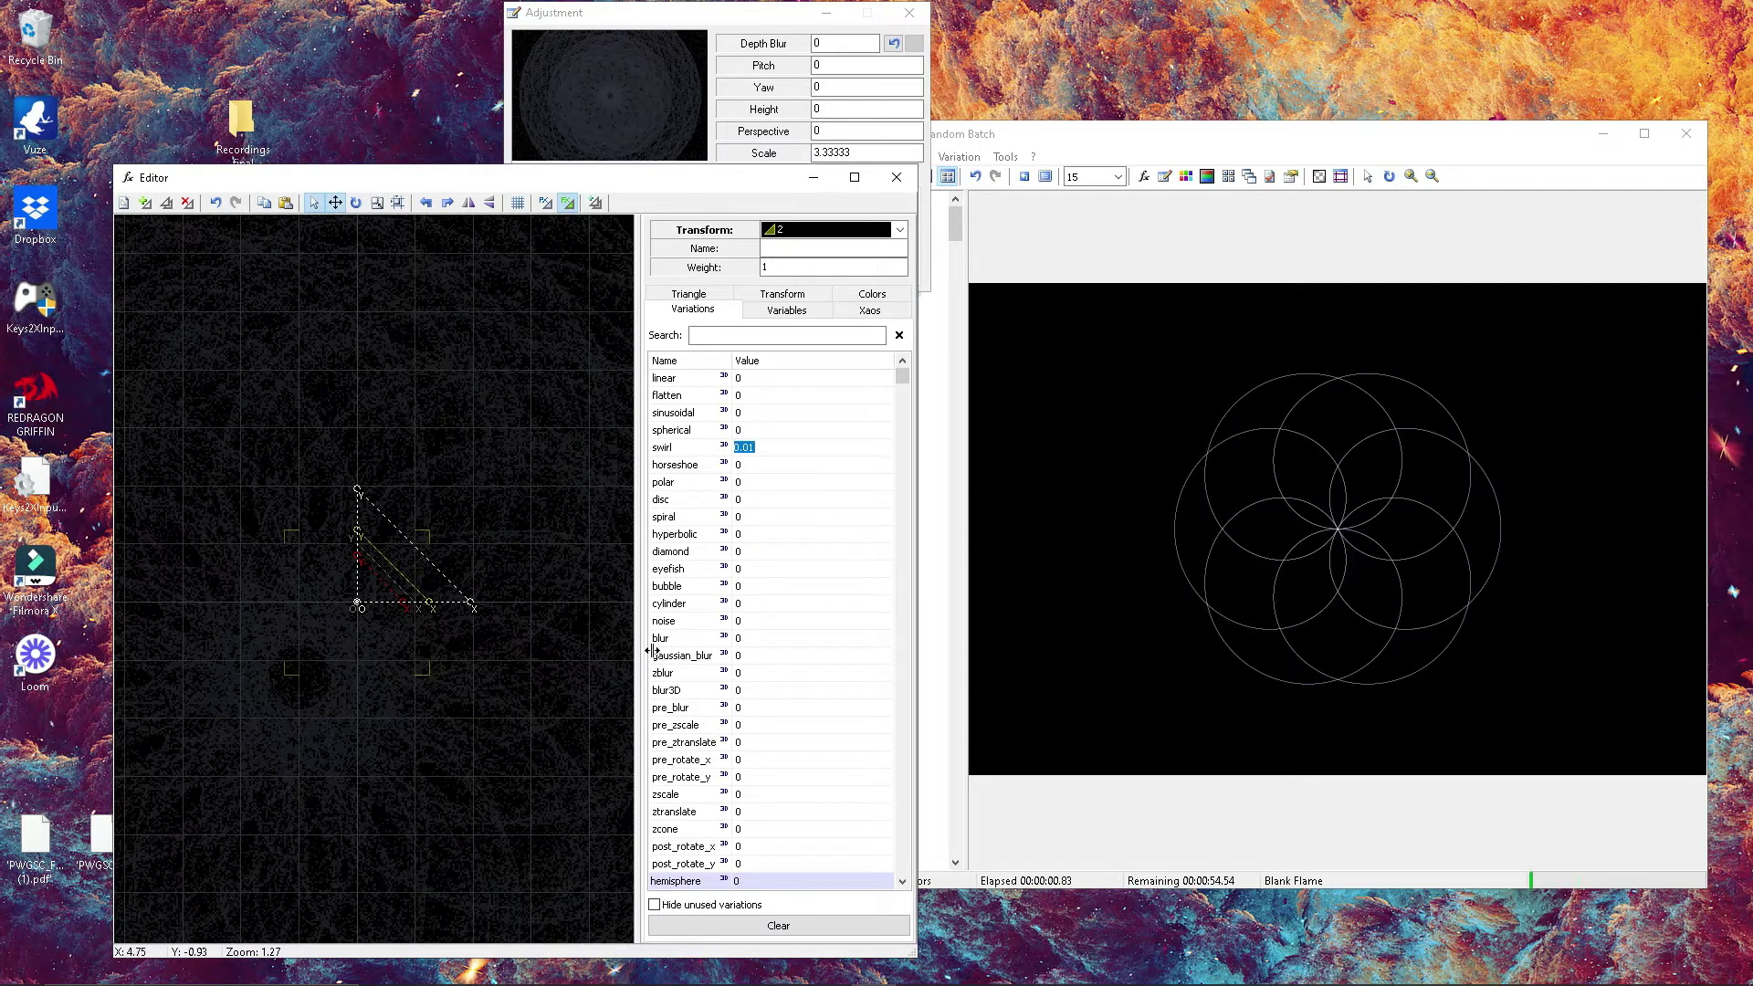
- Clear transform 2's julian_power value to change it
click(786, 309)
click(750, 352)
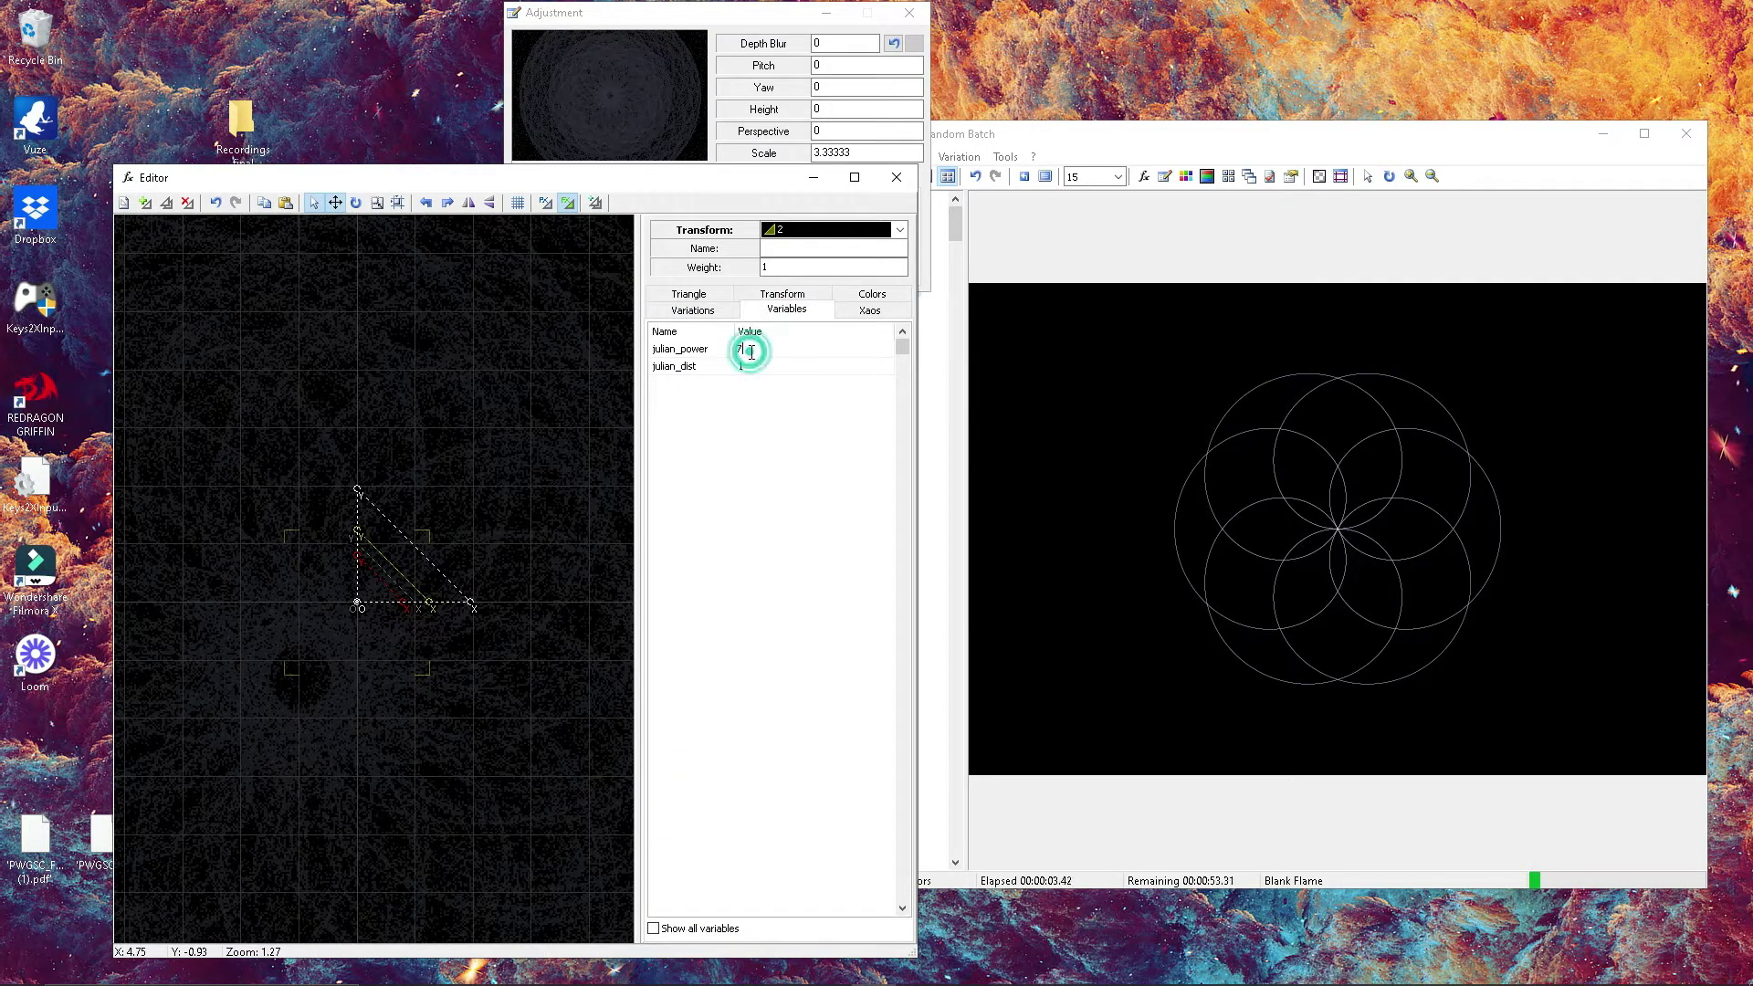
key(BackSpace)
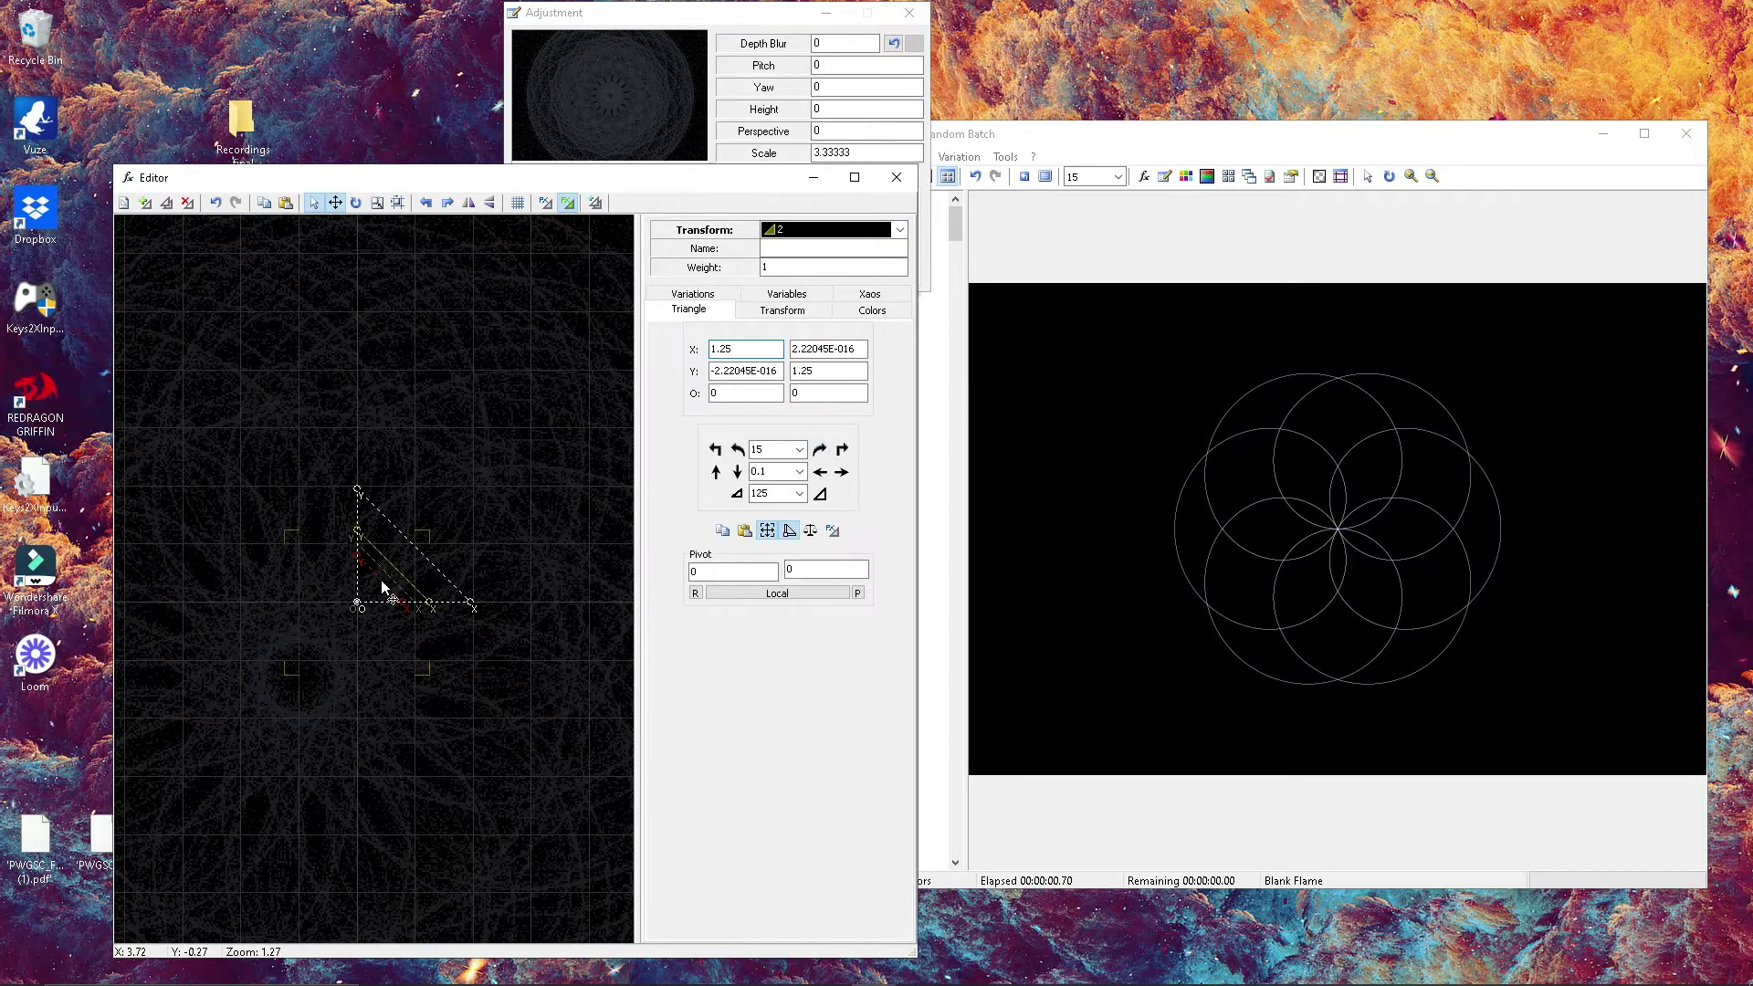
- Enlarge transform 1's triangle to about 2.9 and the final transform's triangle to about 2.29, keeping both at the origin
click(393, 582)
drag(397, 580, 436, 545)
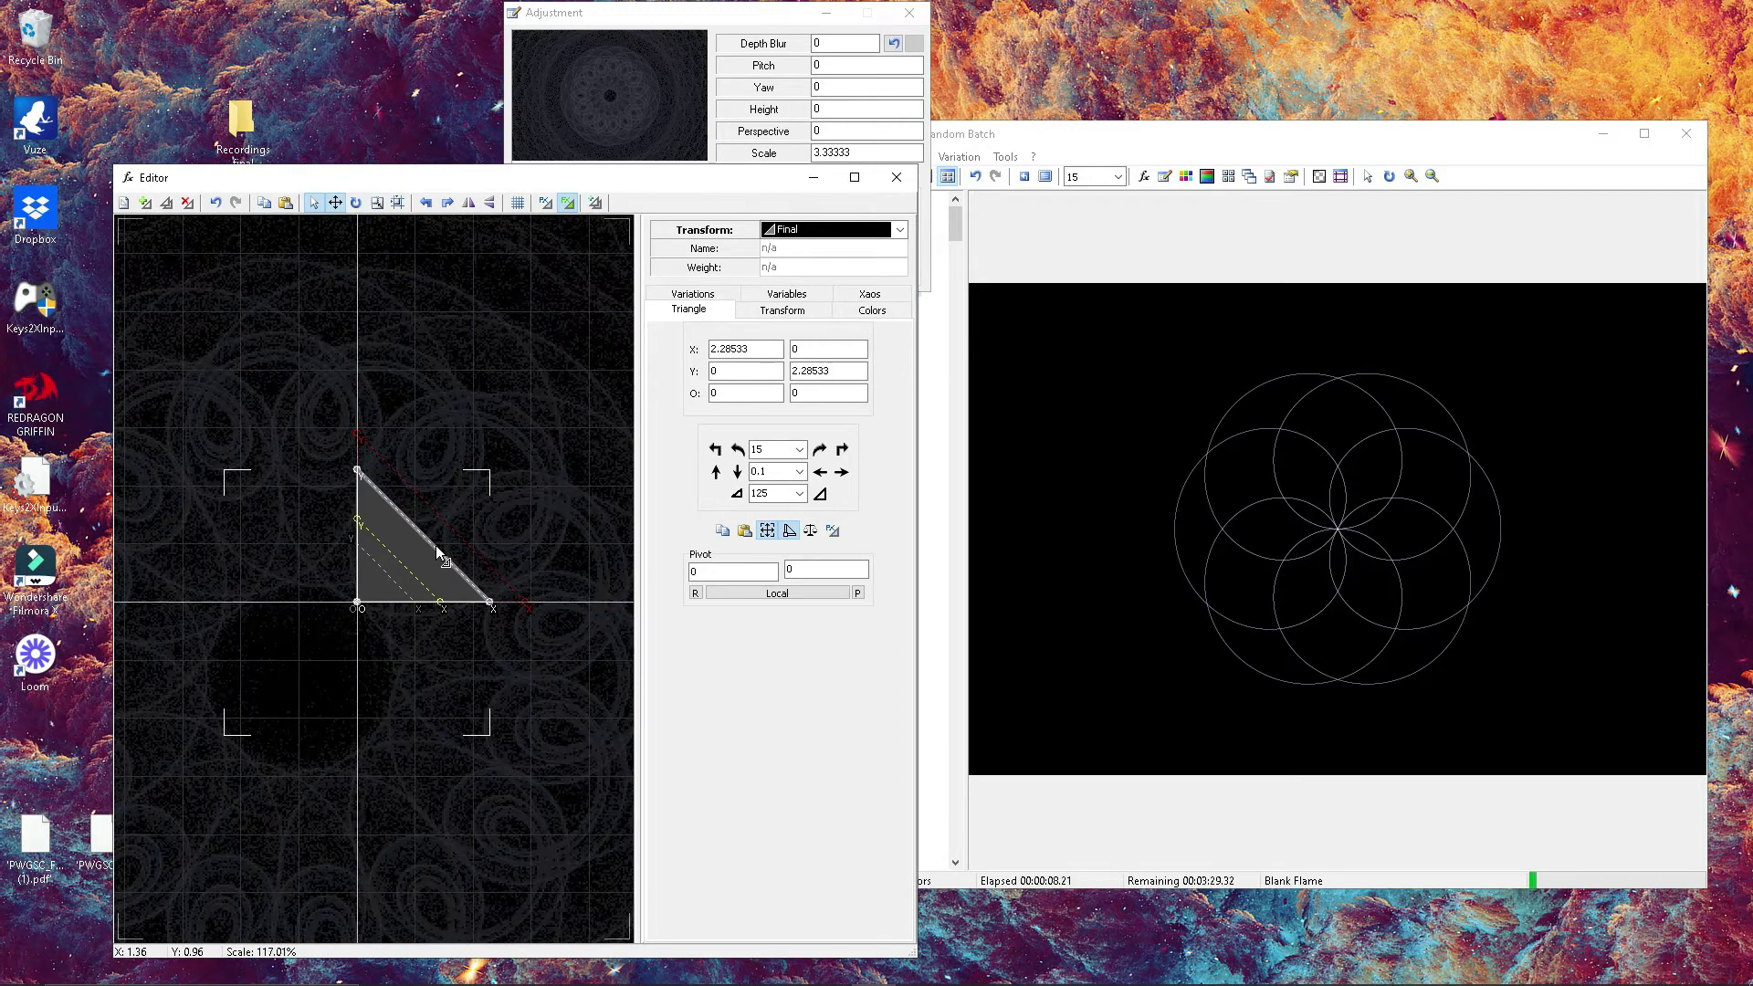
- Try rotating transform 1's triangle counterclockwise in 15-degree steps and moving it up by 0.1, and reverse these changes
click(887, 240)
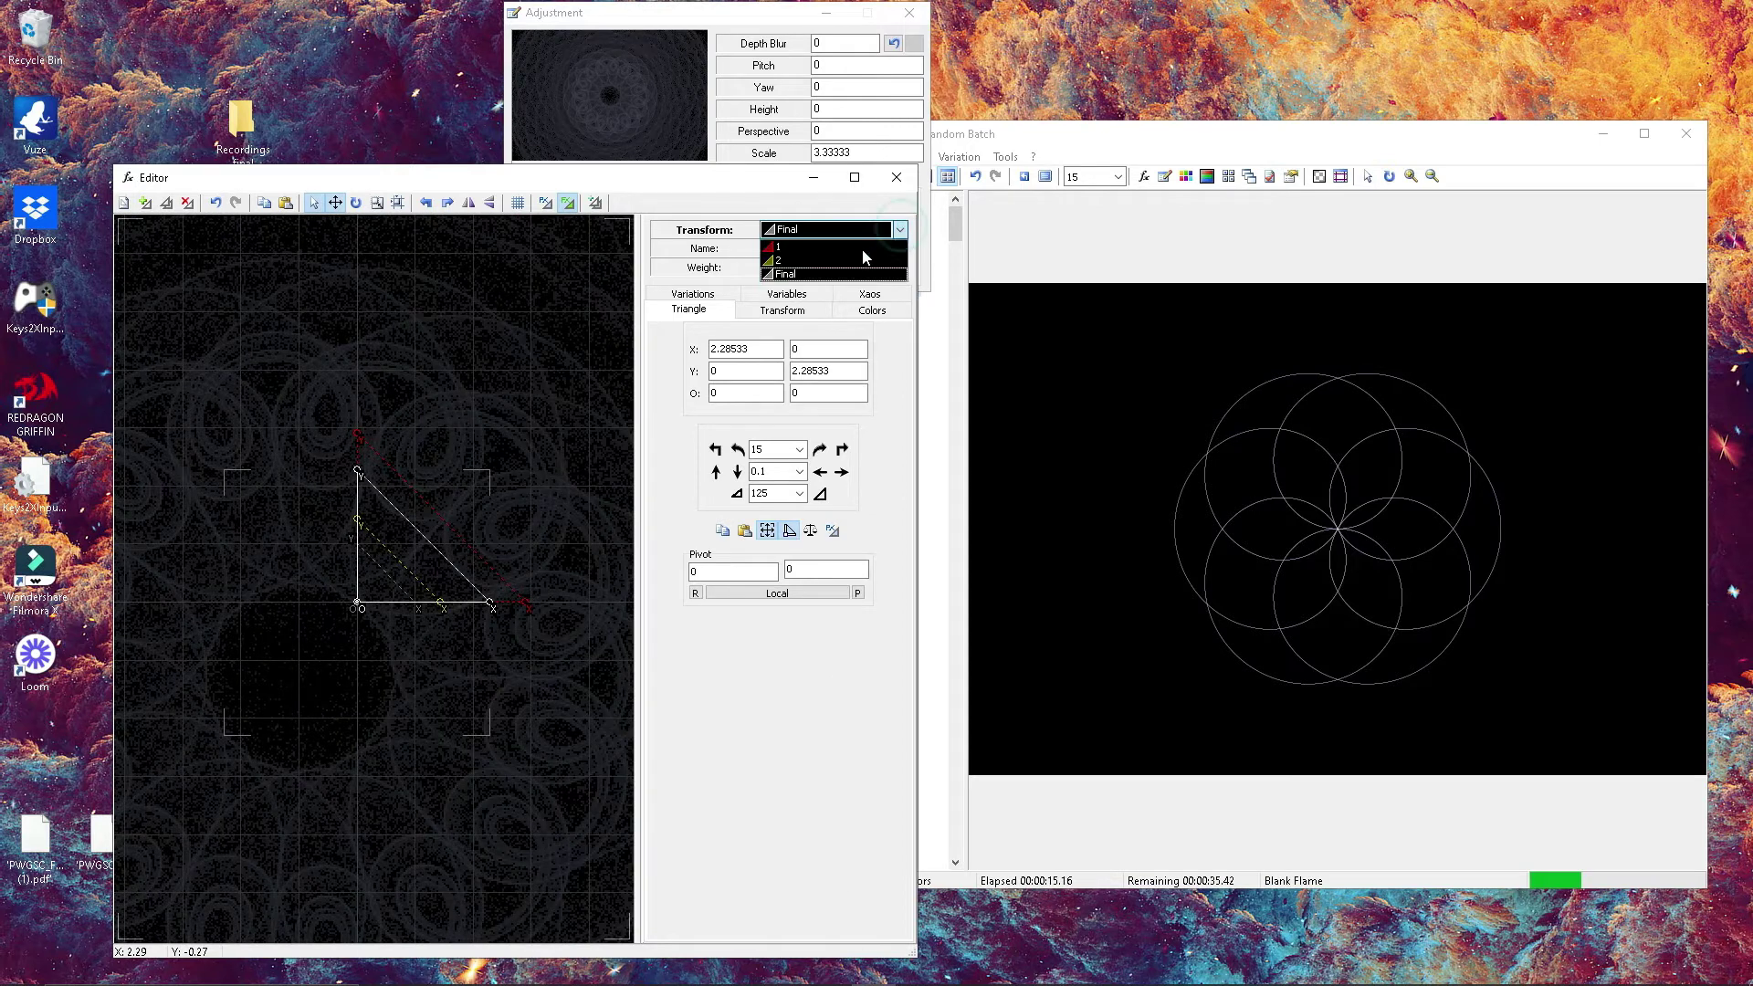
click(863, 245)
click(738, 451)
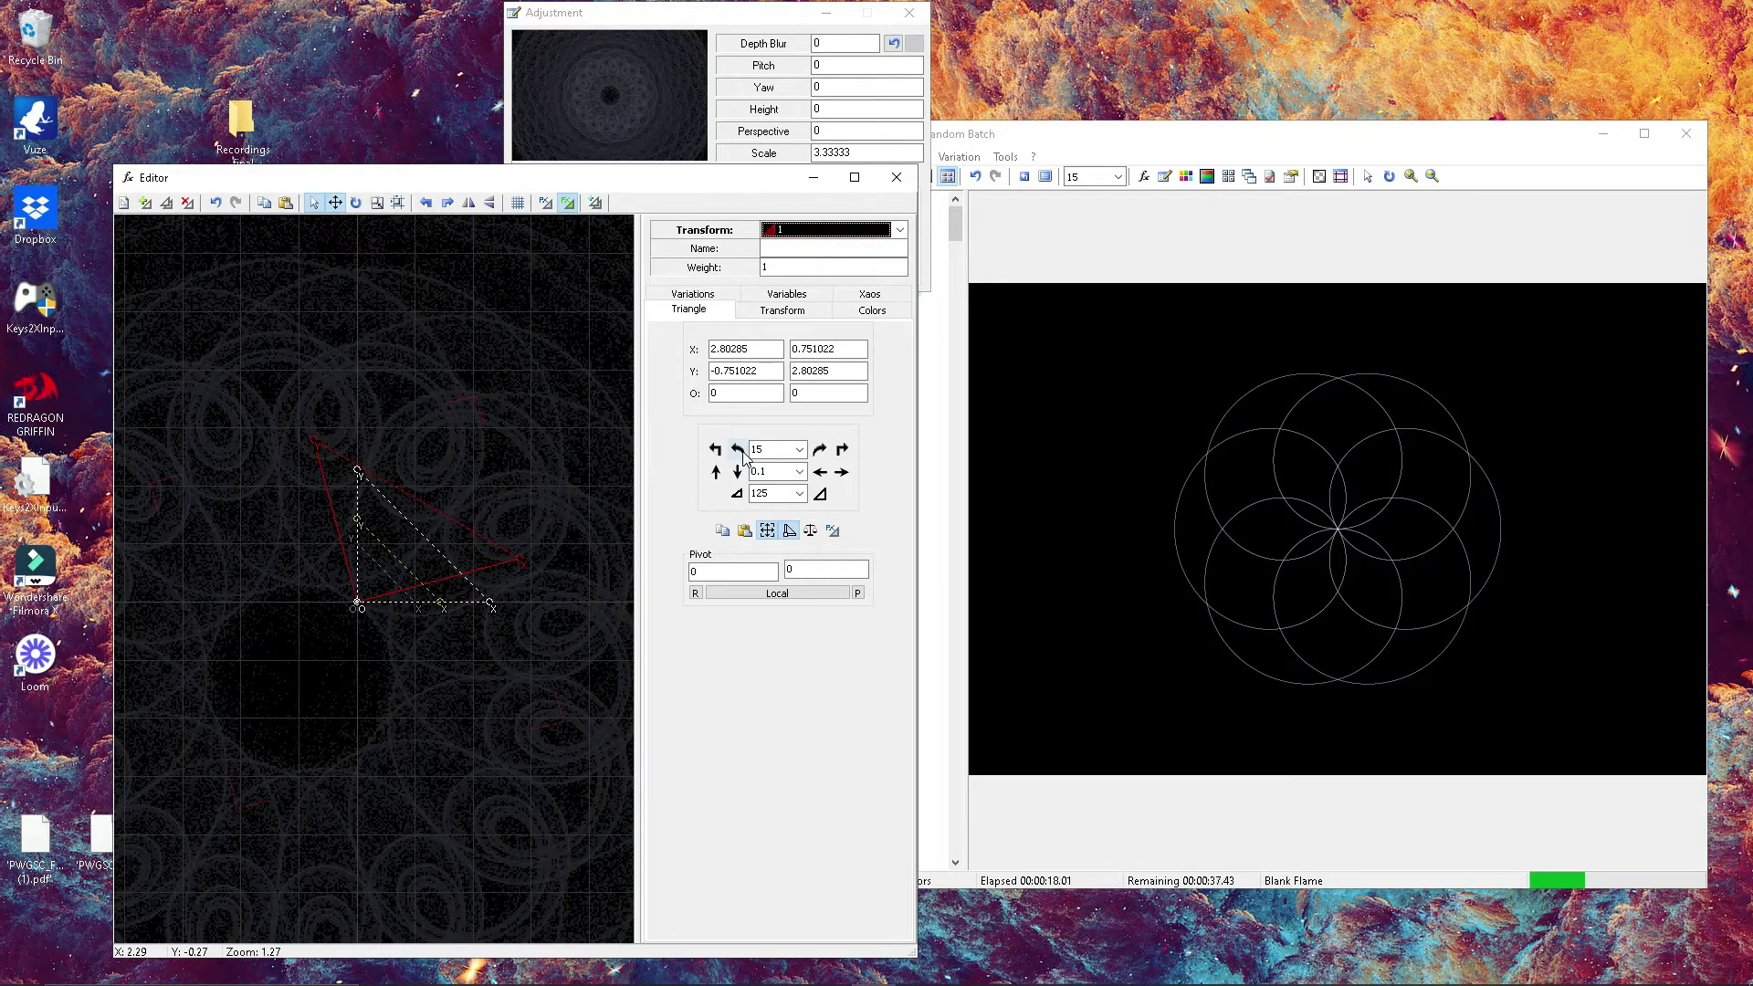
click(716, 473)
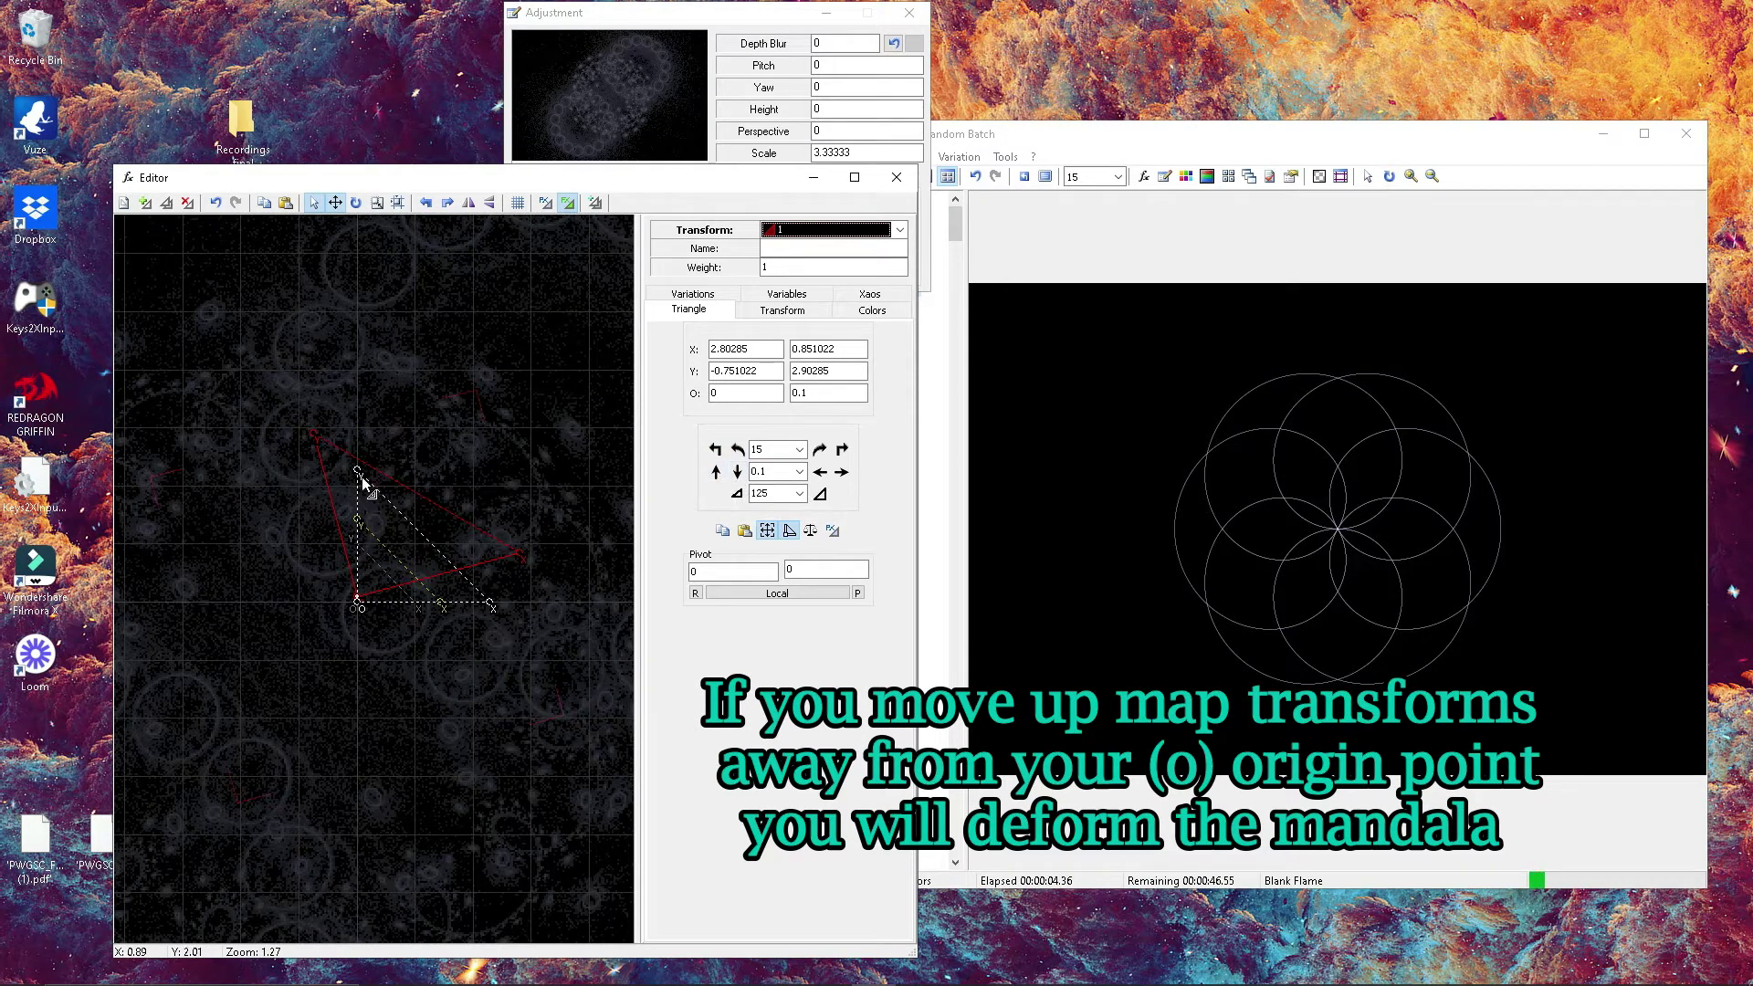
click(739, 450)
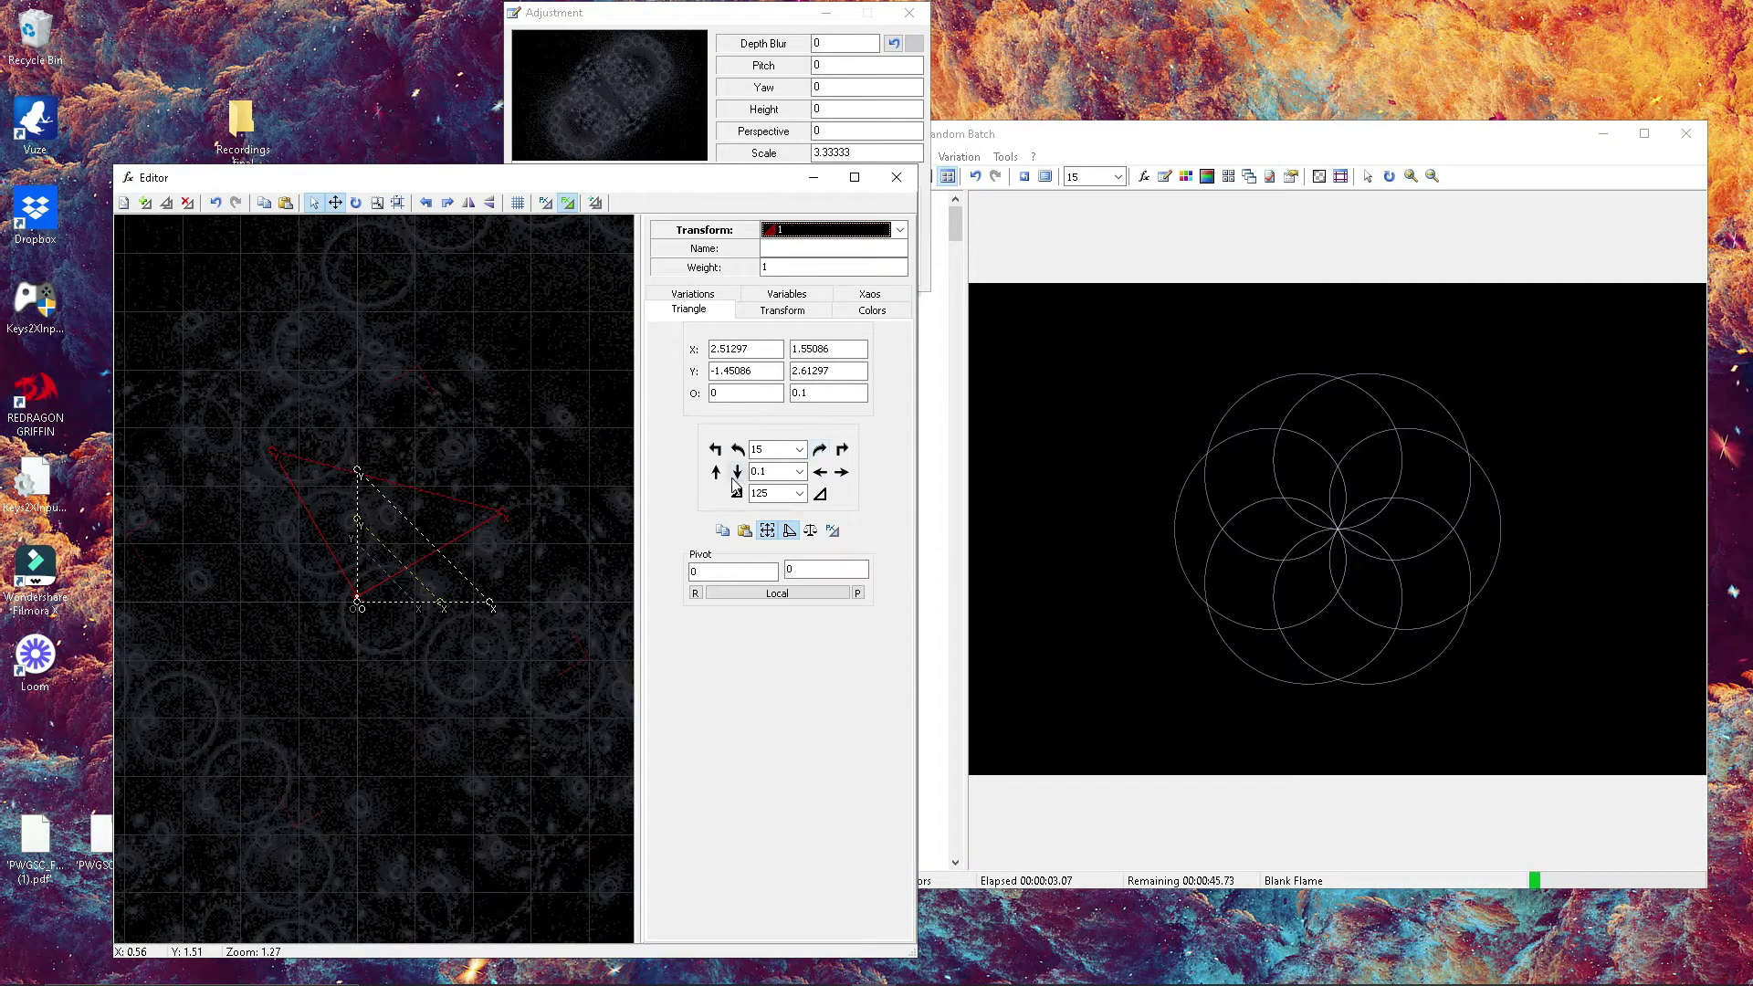
click(738, 471)
click(820, 449)
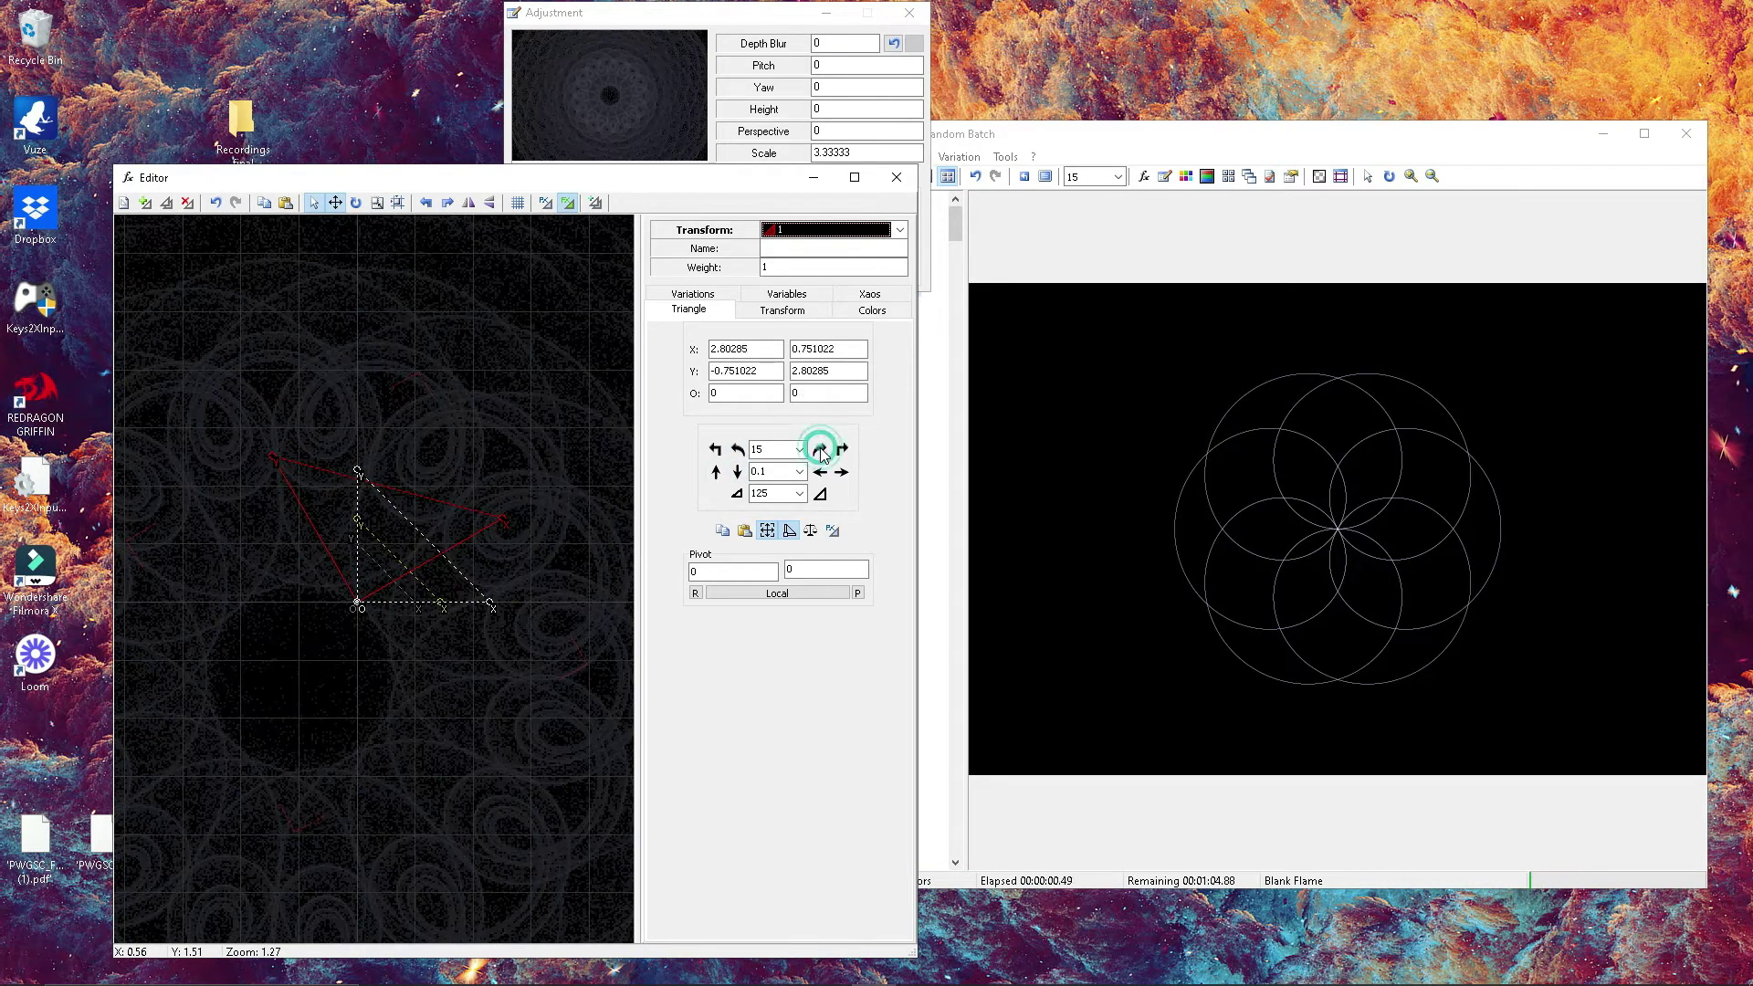
click(820, 449)
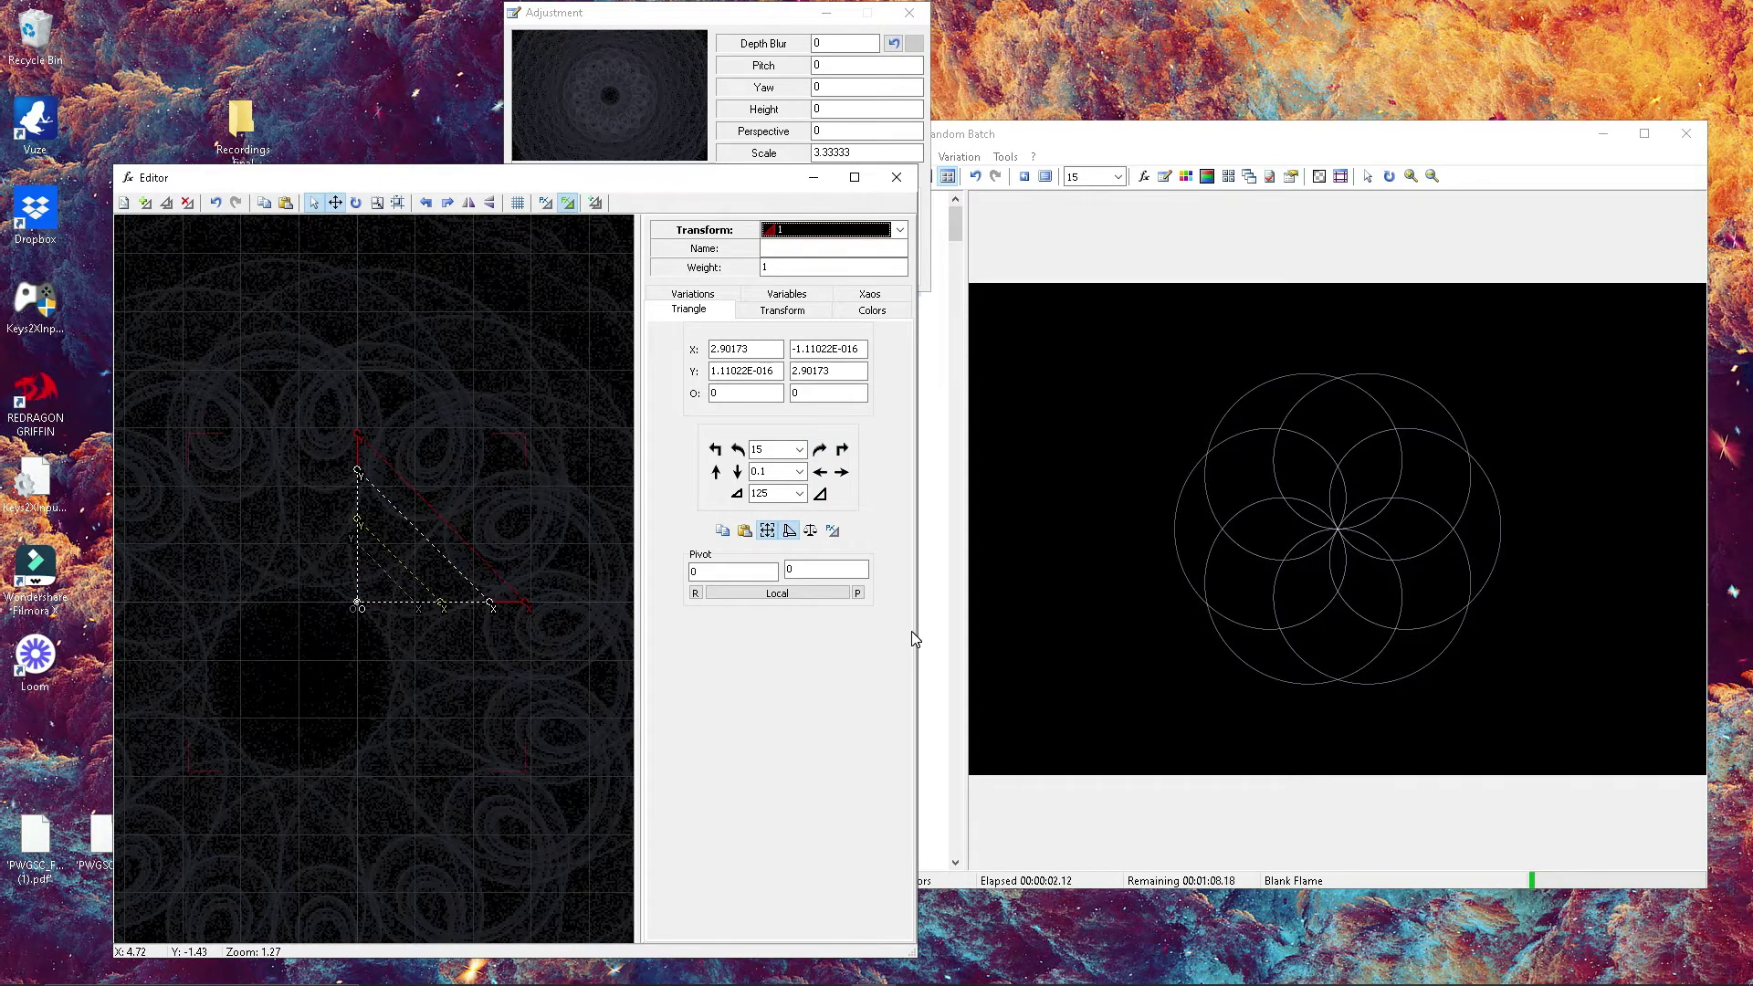
- Set the flame's rendering brightness to 20 and its vibrancy to 1.5
click(593, 7)
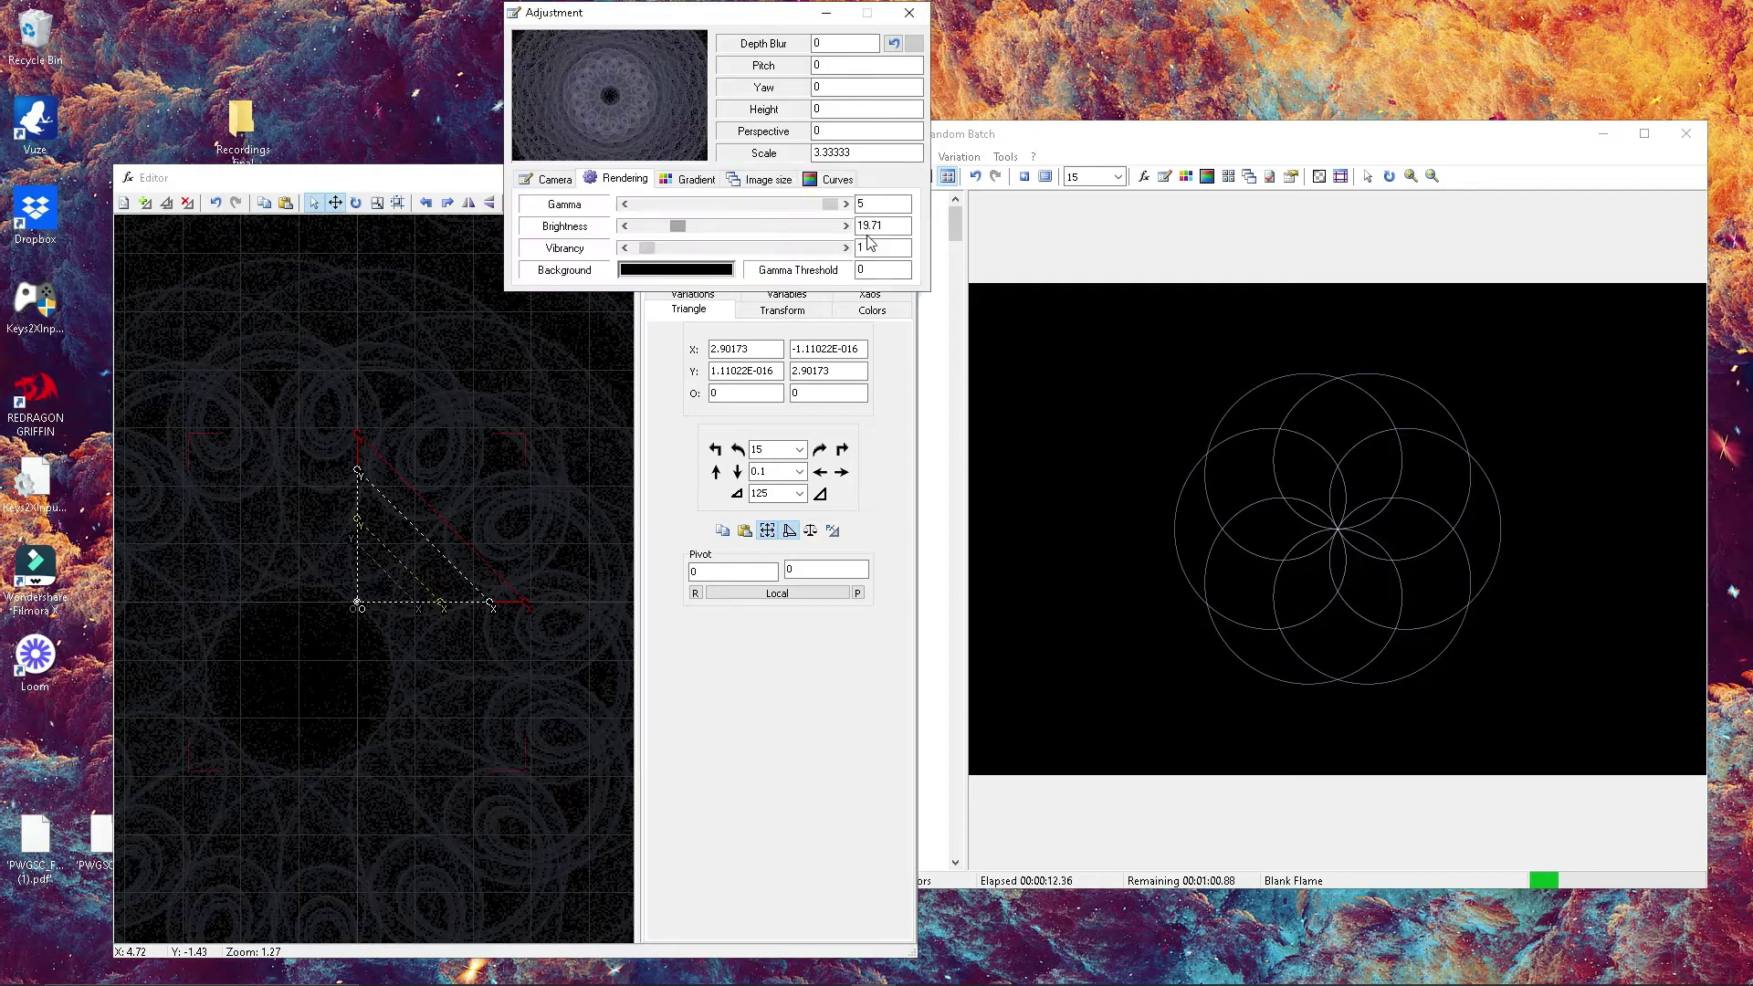
click(883, 226)
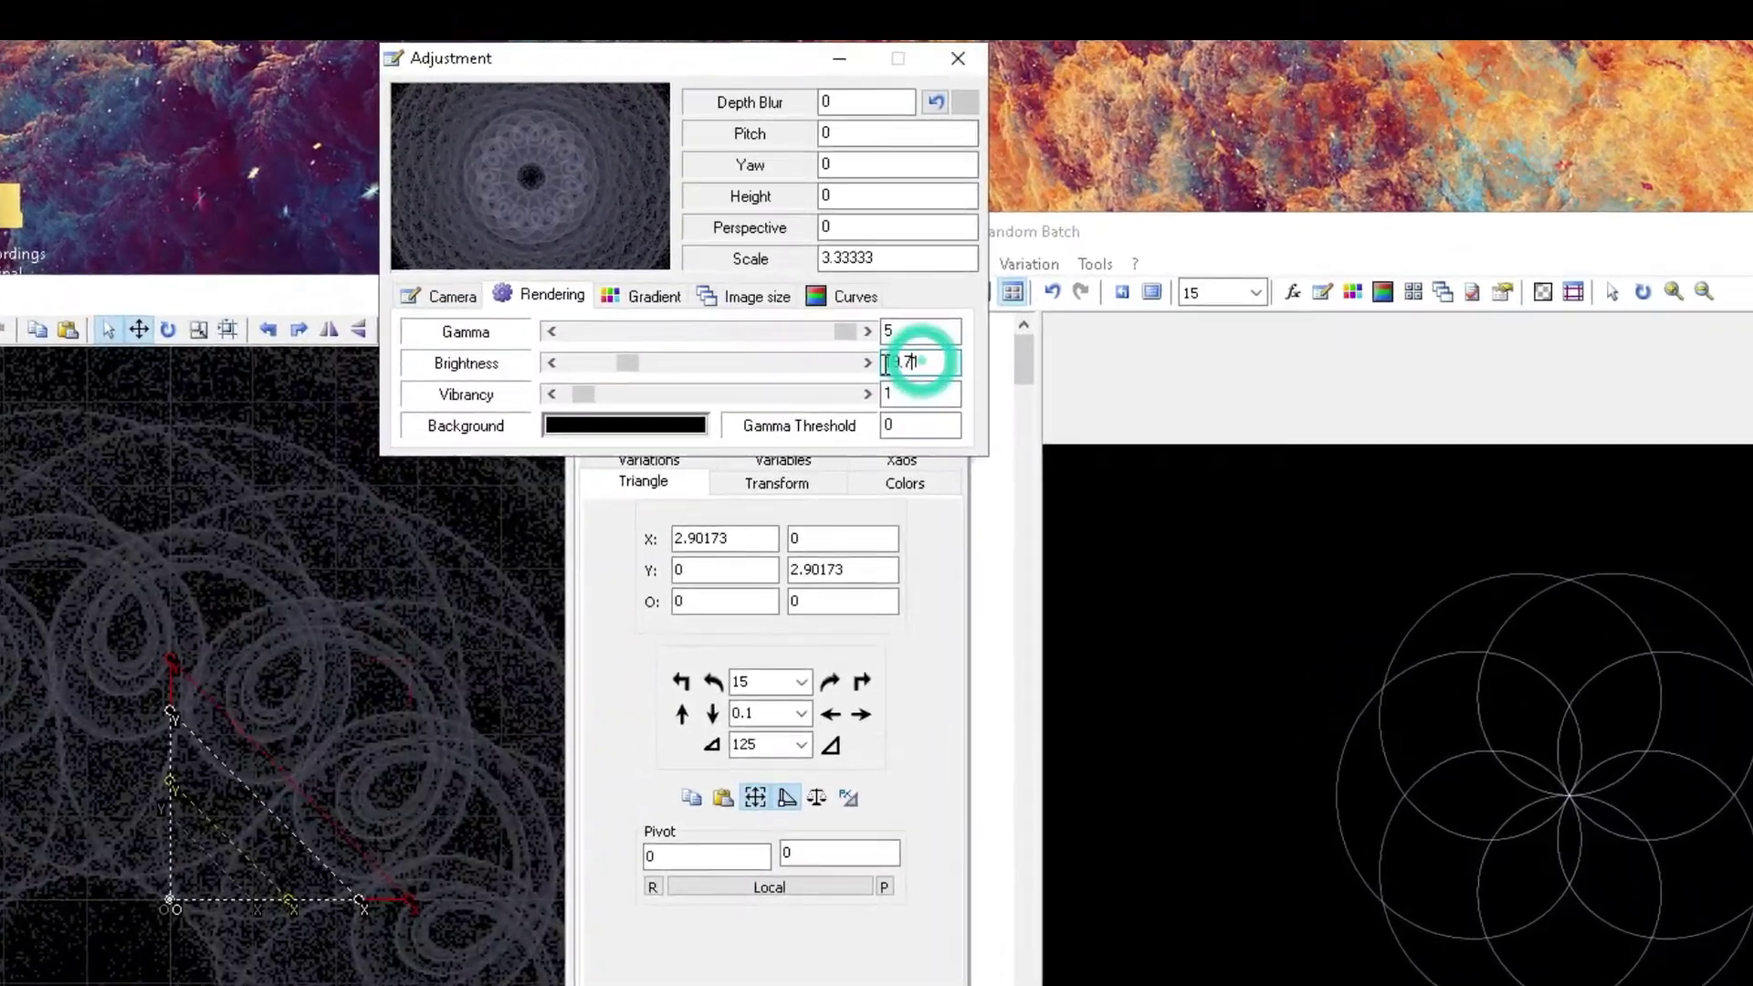
double_click(891, 362)
text(20)
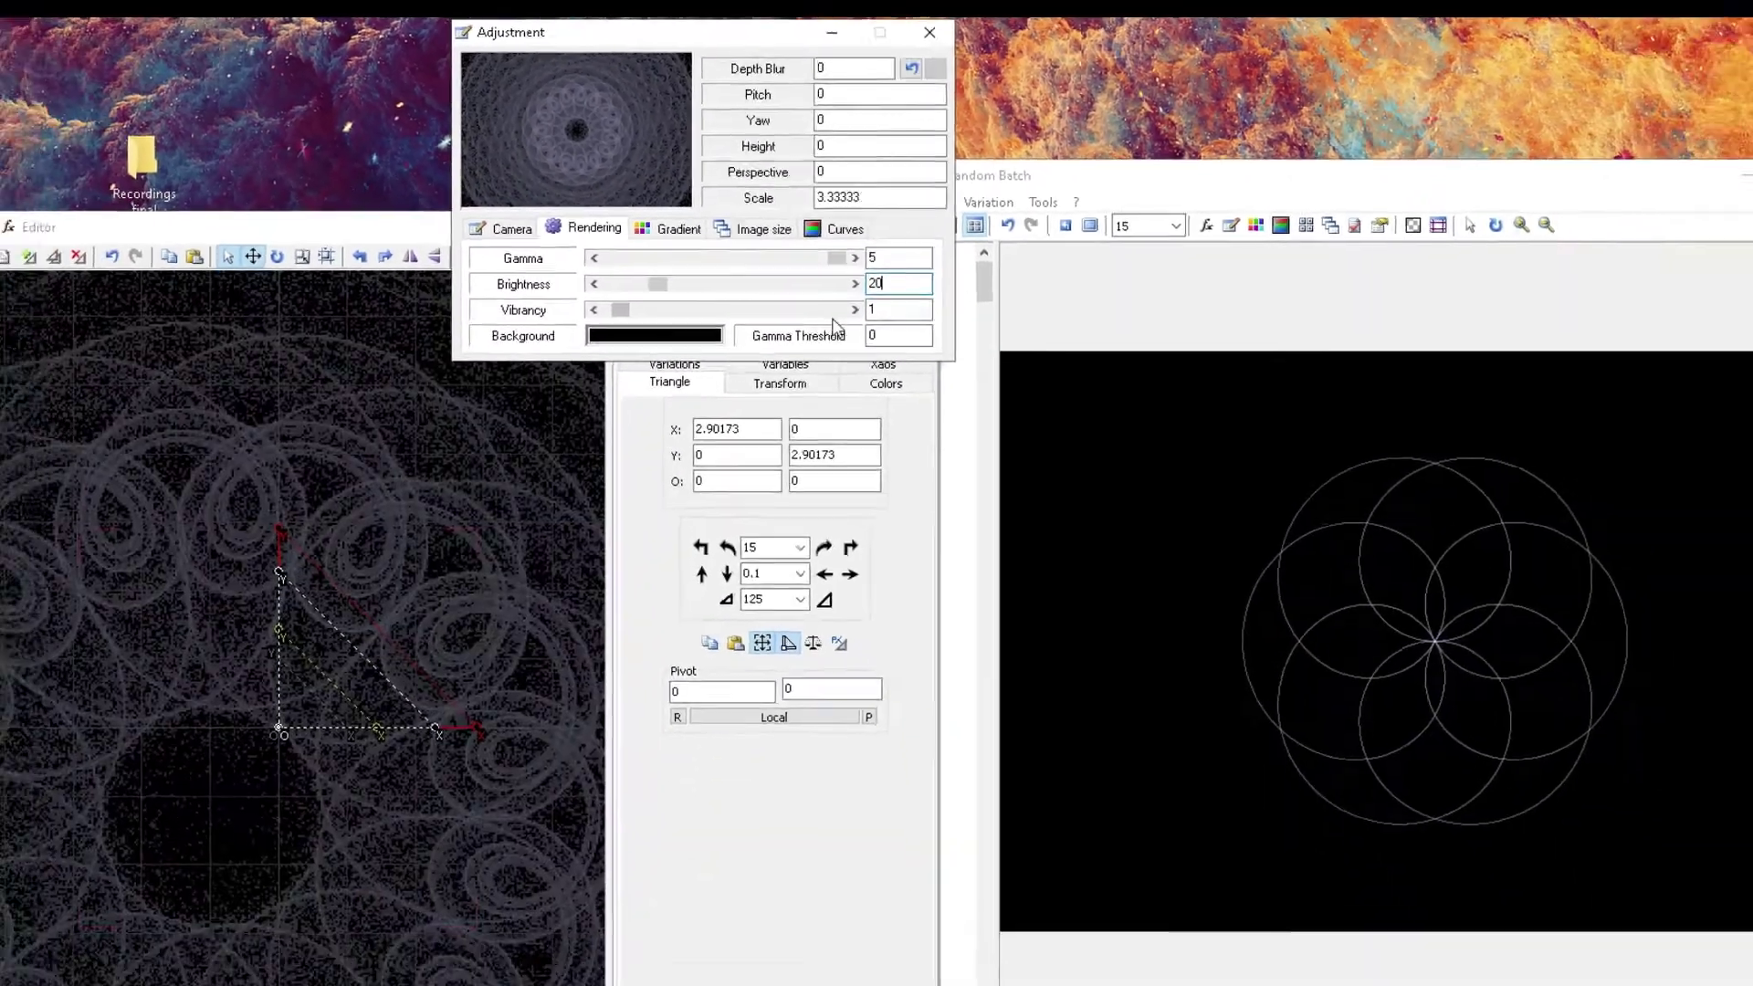
click(928, 432)
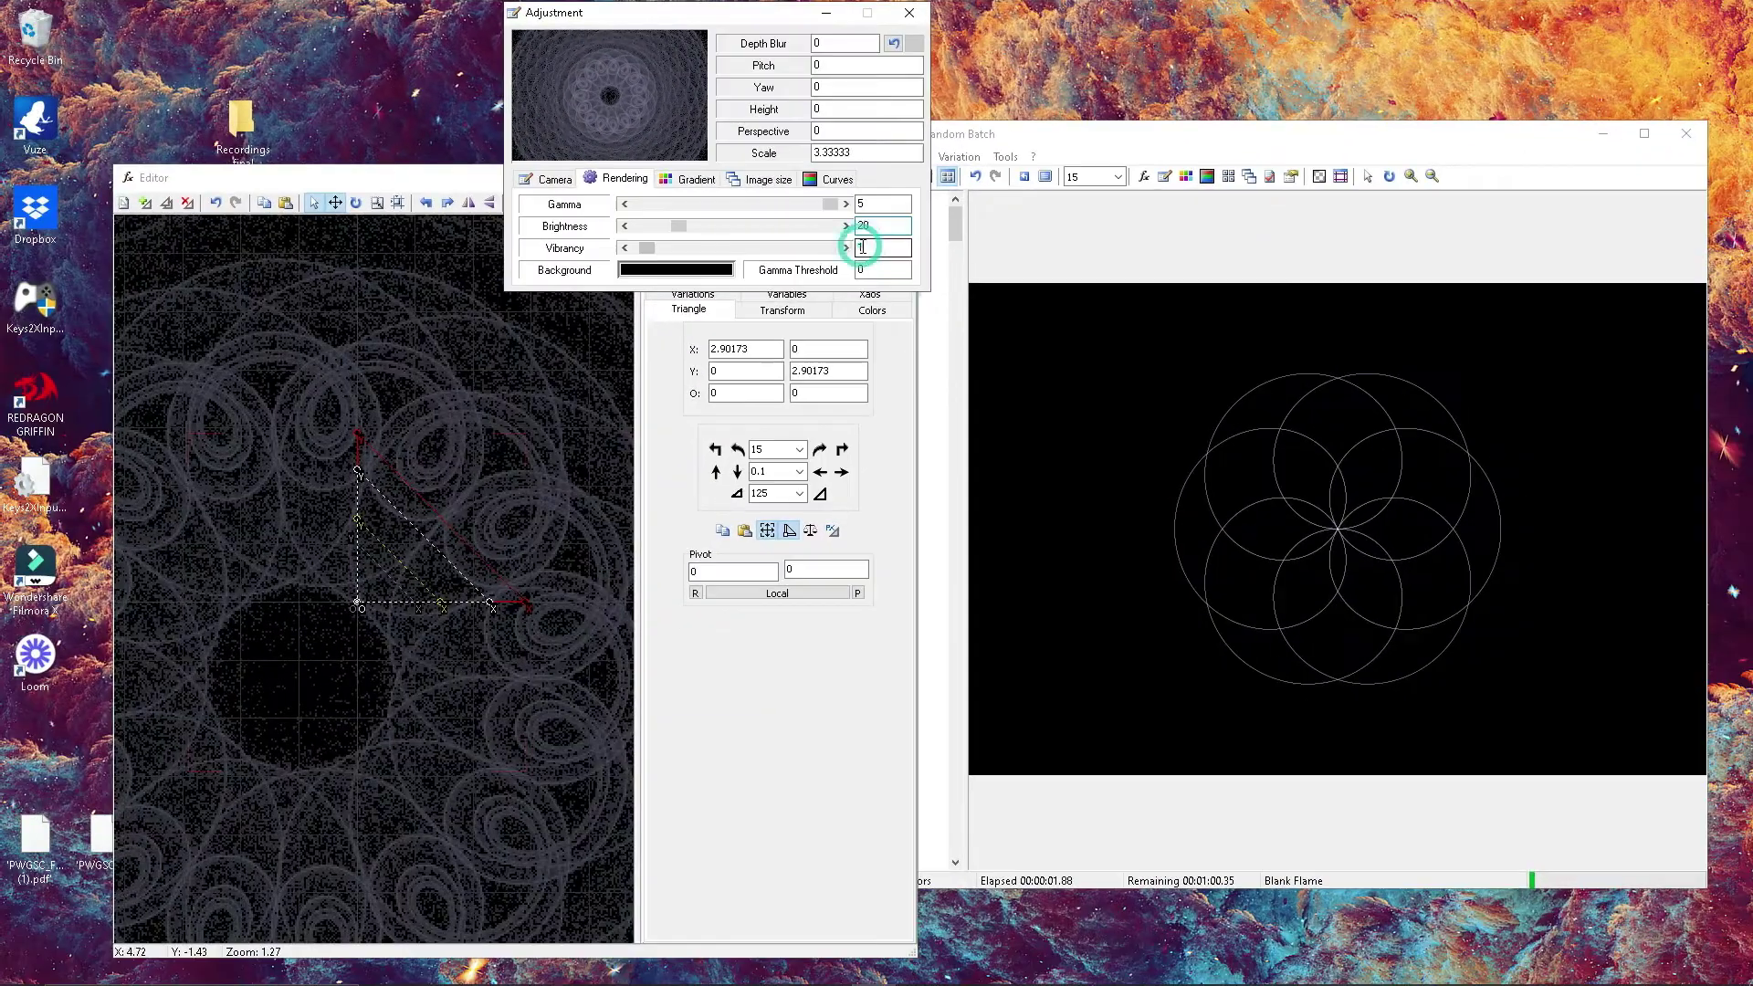
text(.5)
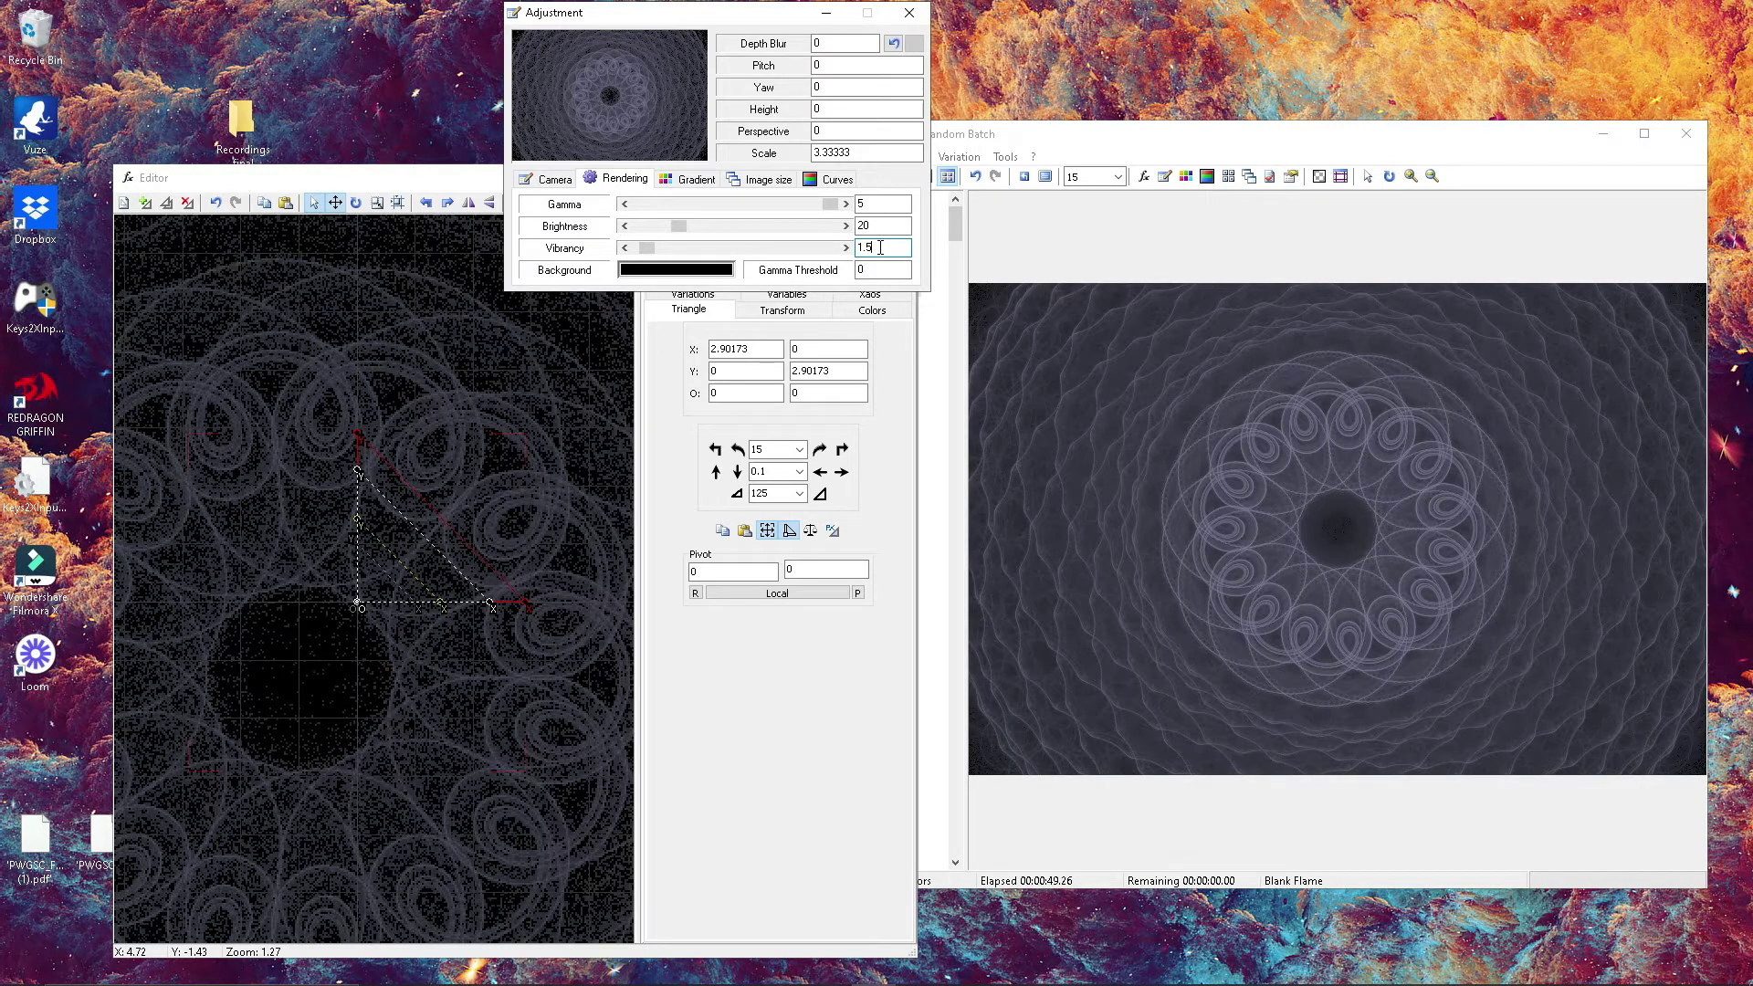
- Add a third transform to the flame and lower its weight to 0.01
click(177, 234)
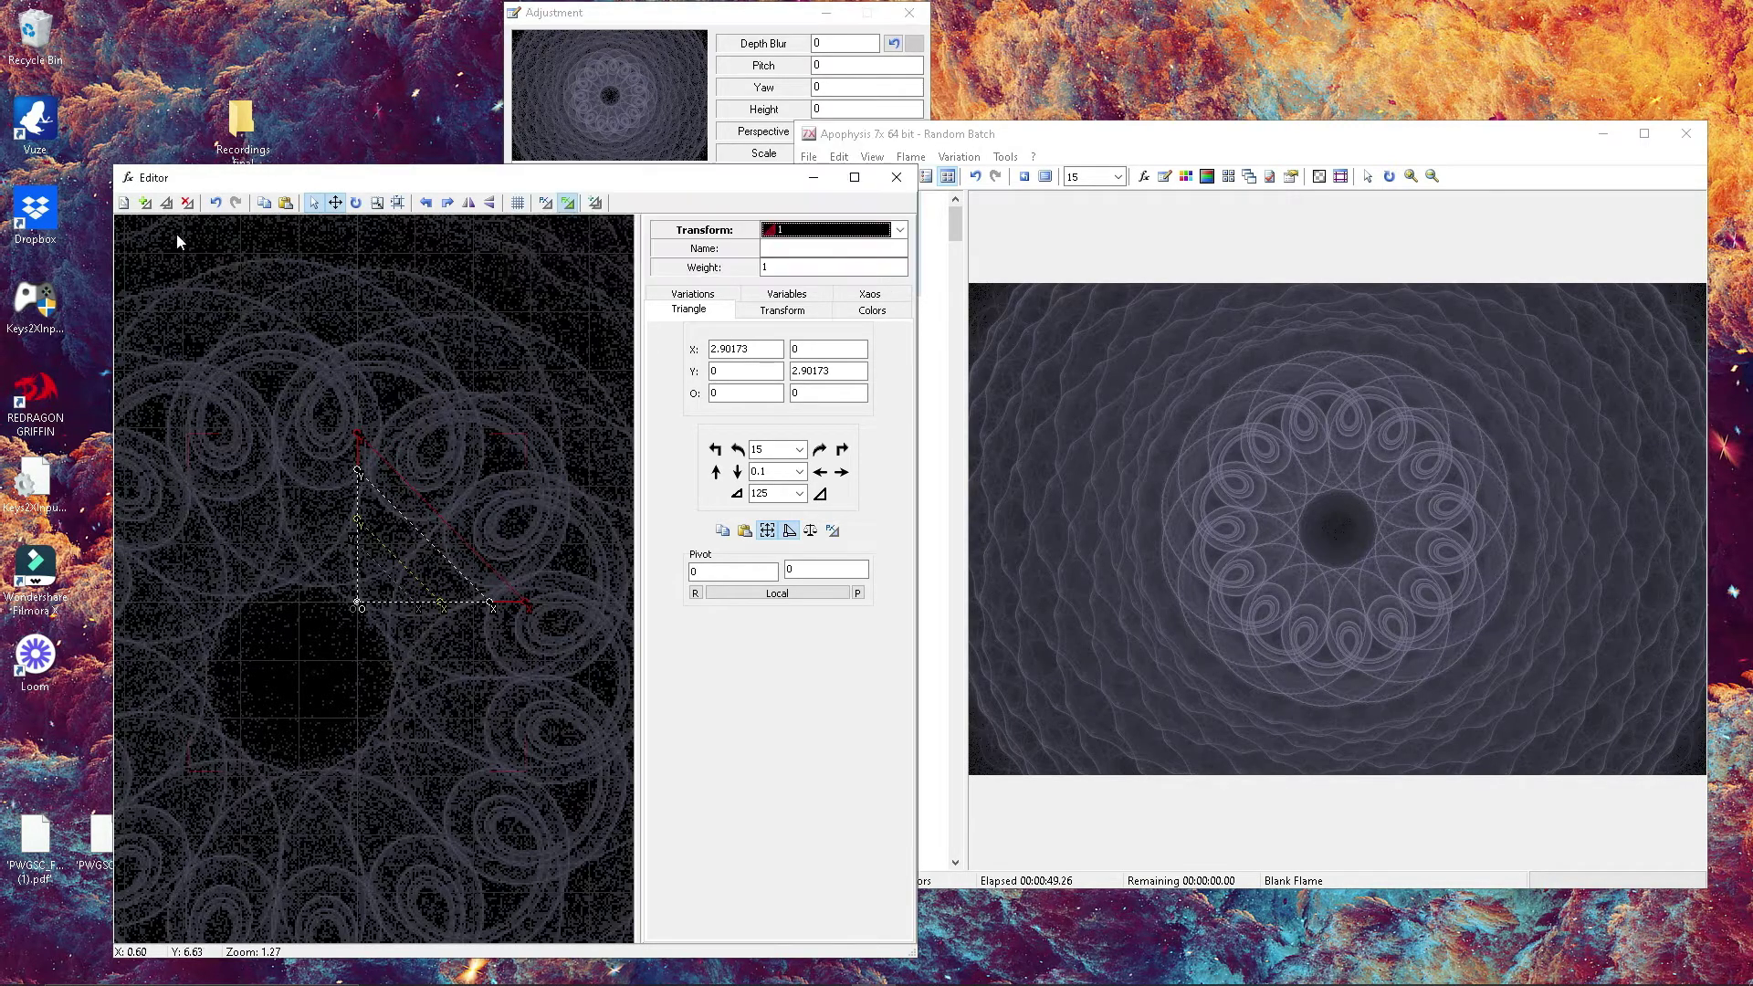
click(146, 202)
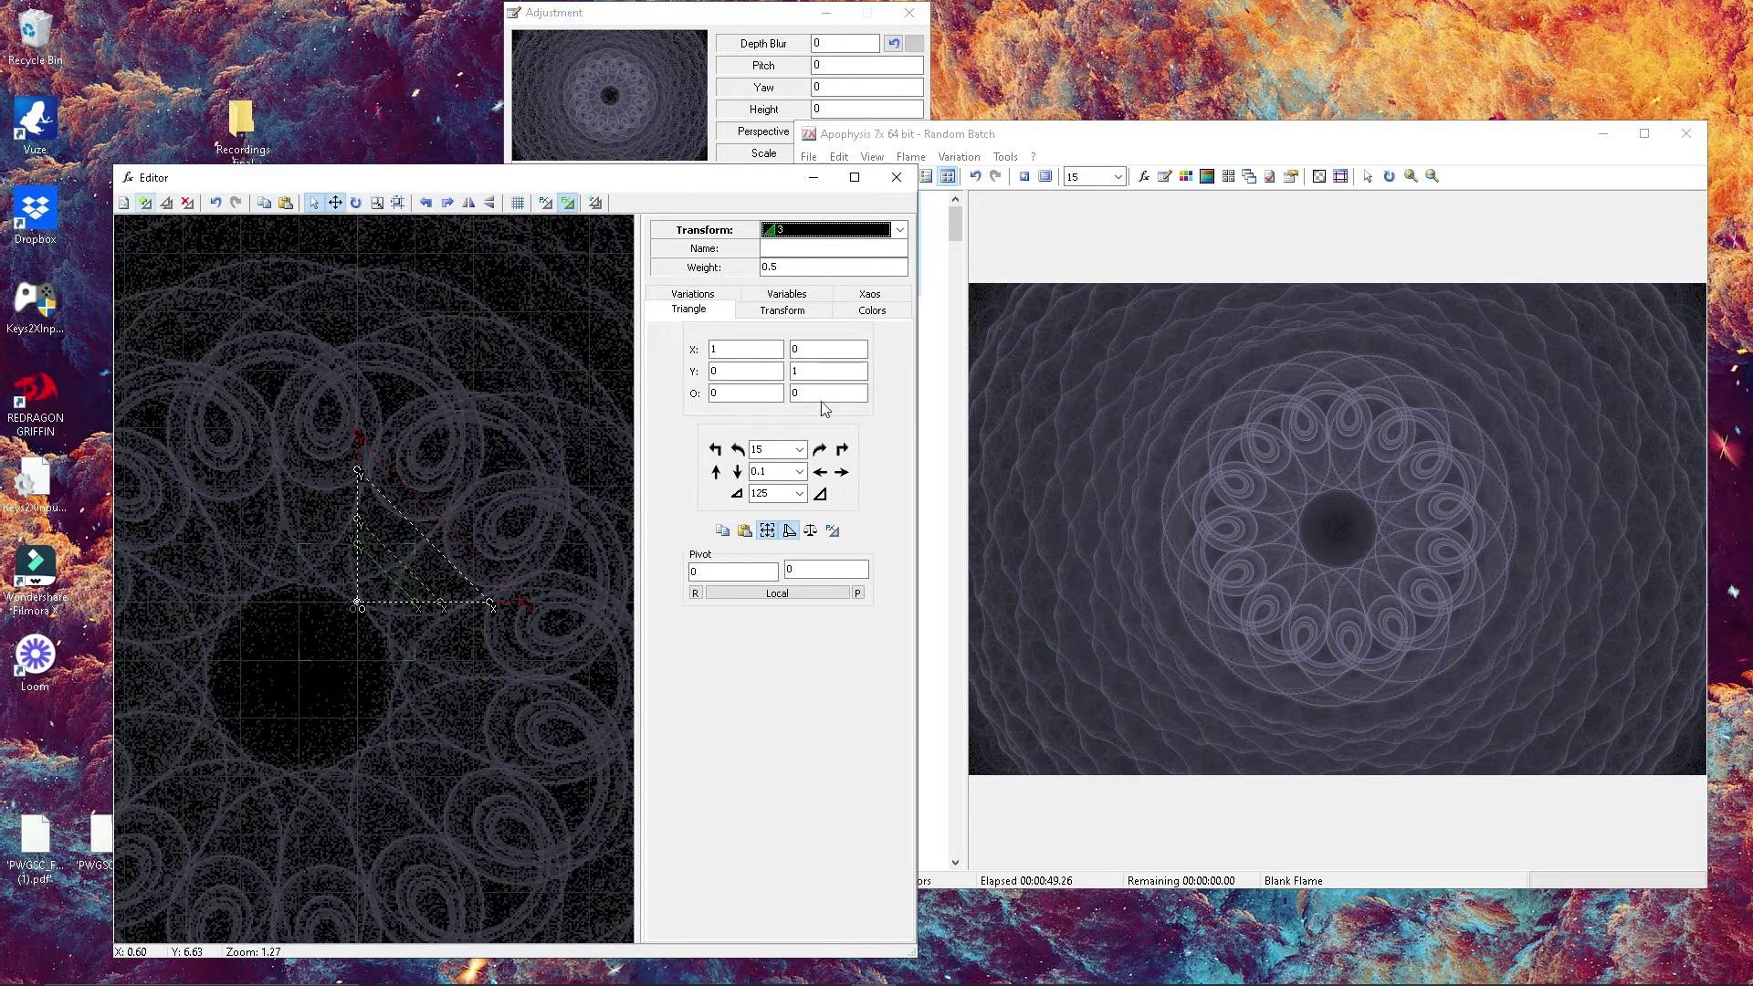
drag(797, 265, 736, 276)
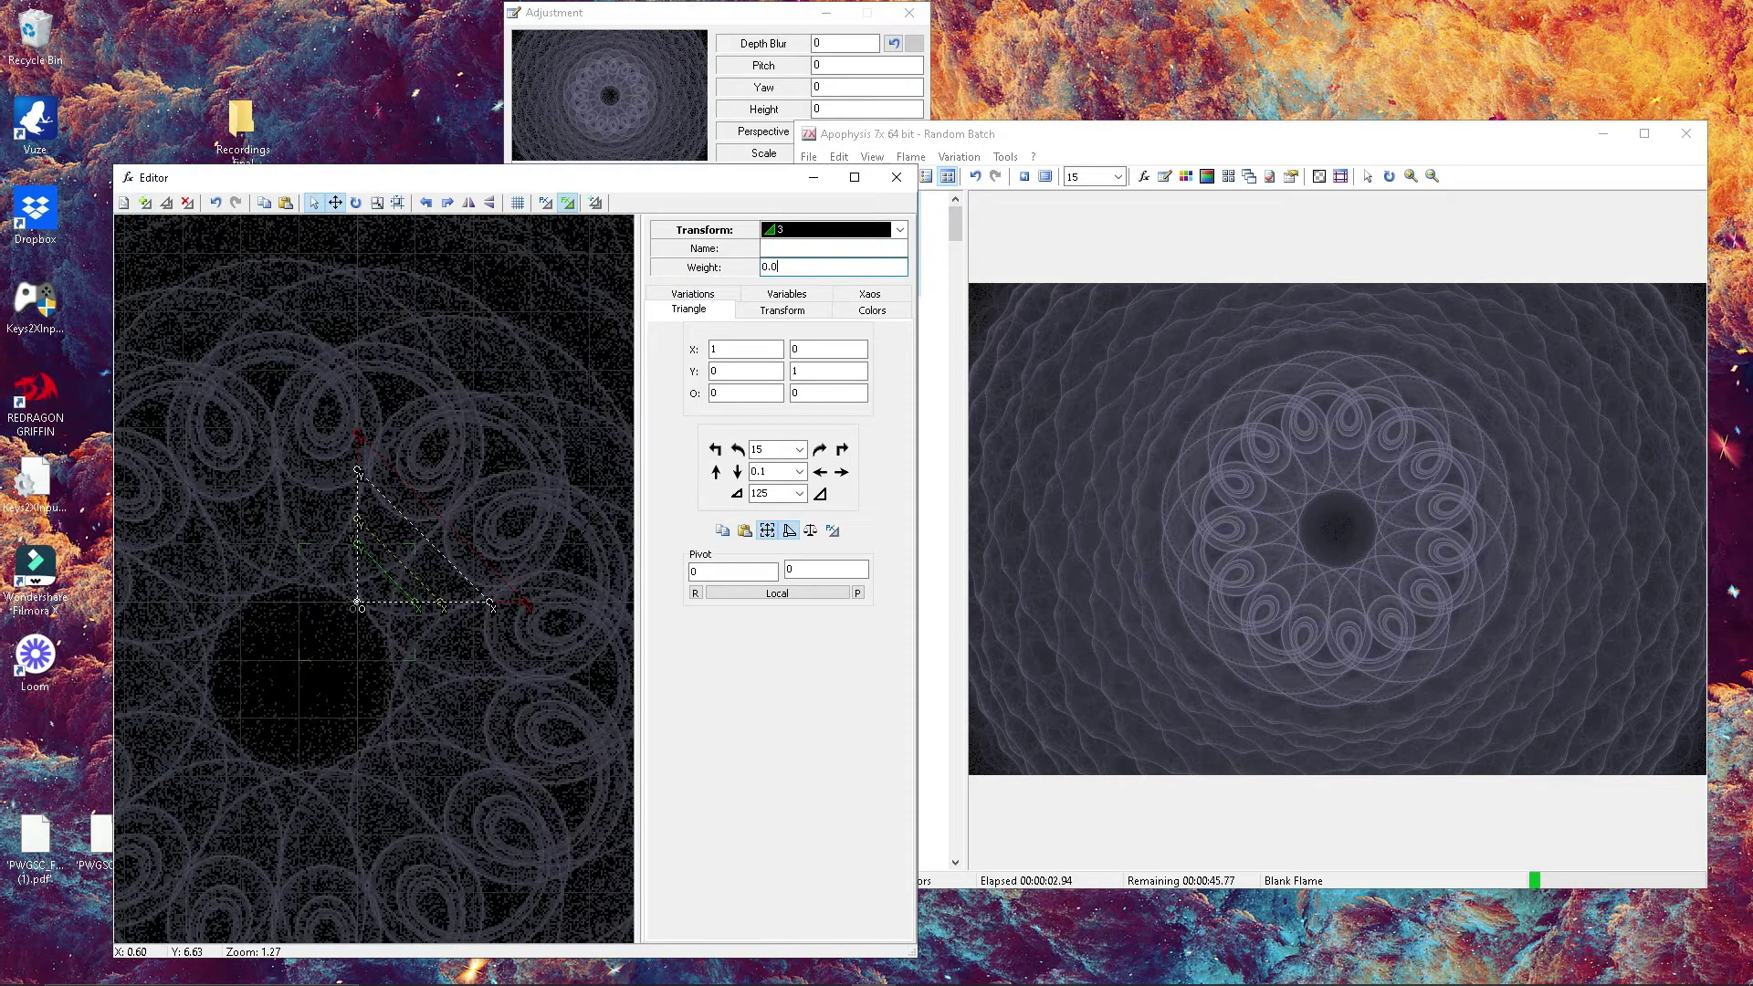
- Configure transform 3 with weight 0.2 and variations linear 0, swirl 0.1 and cylinder 0.1
click(696, 295)
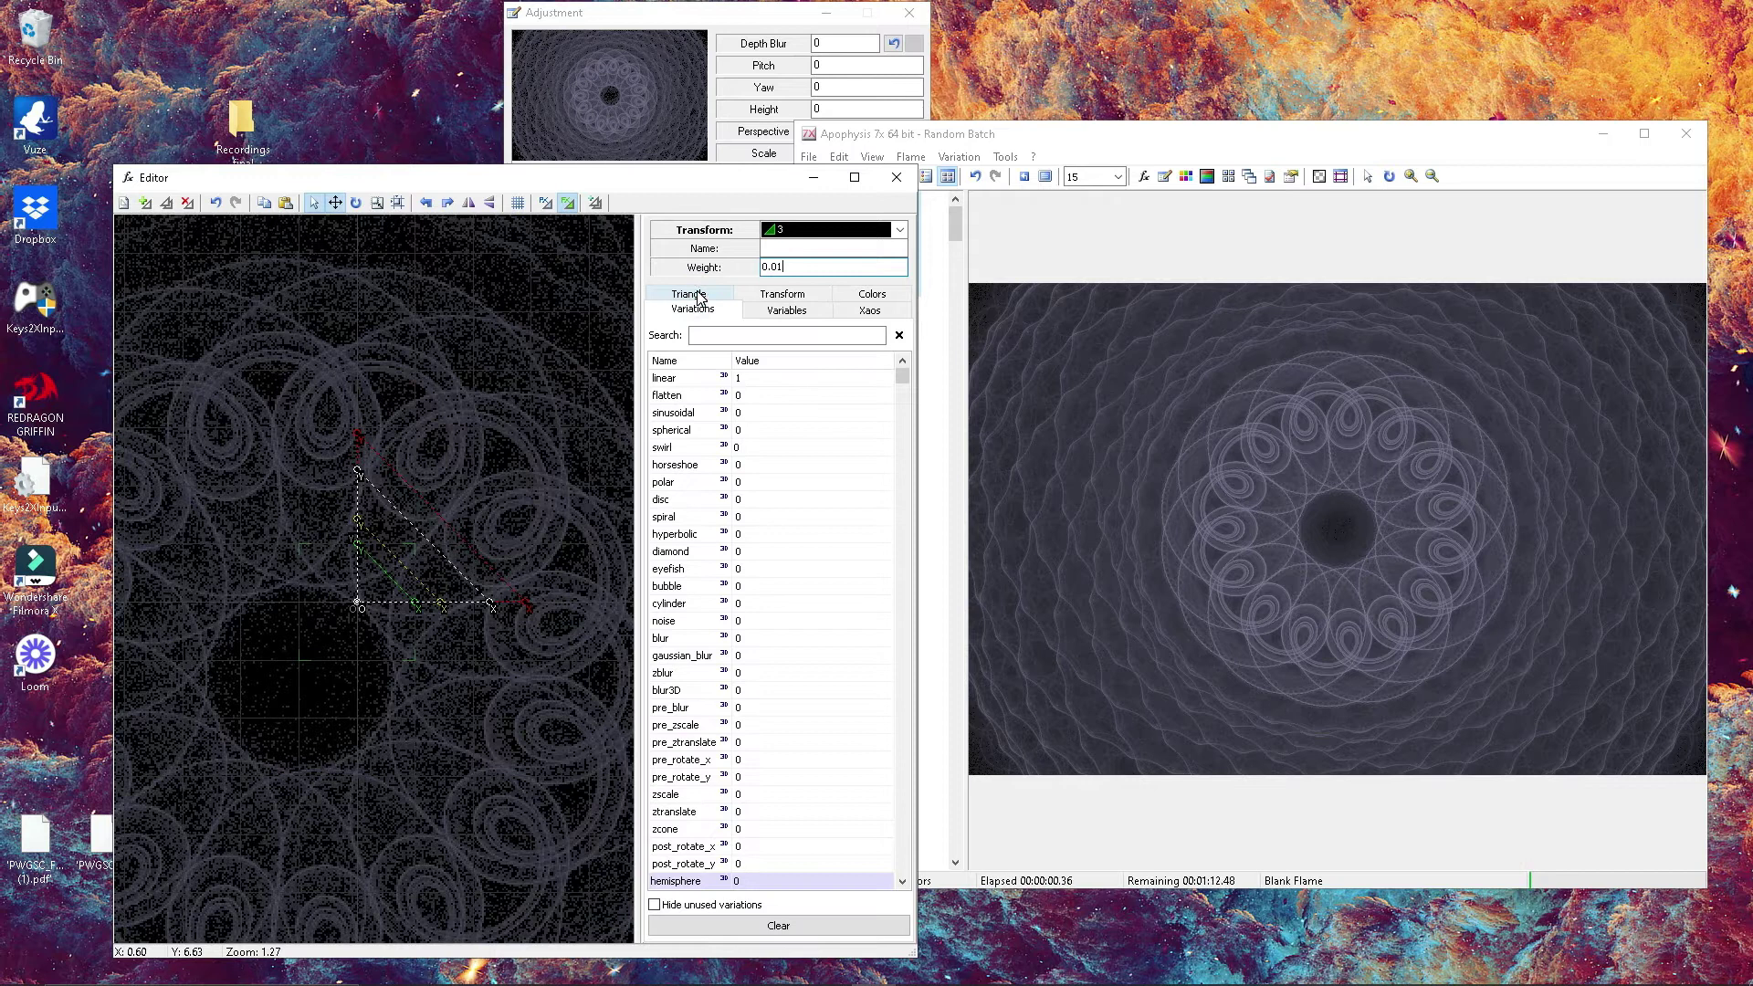
text(0)
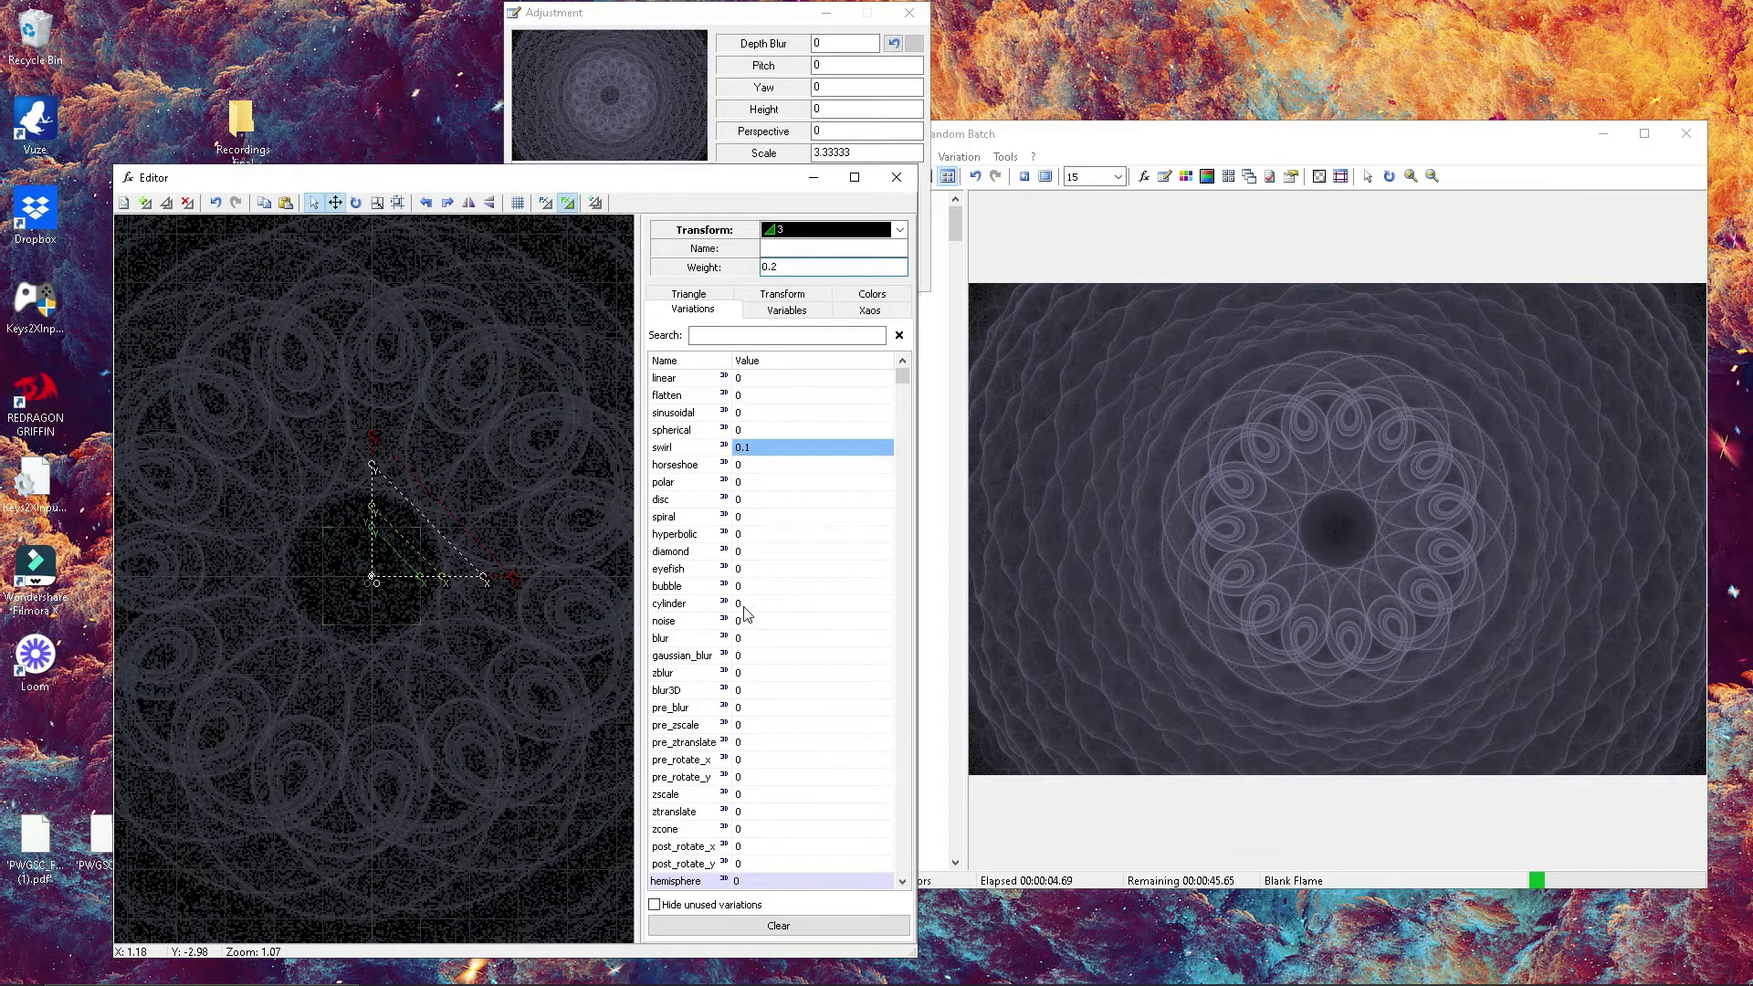
click(746, 606)
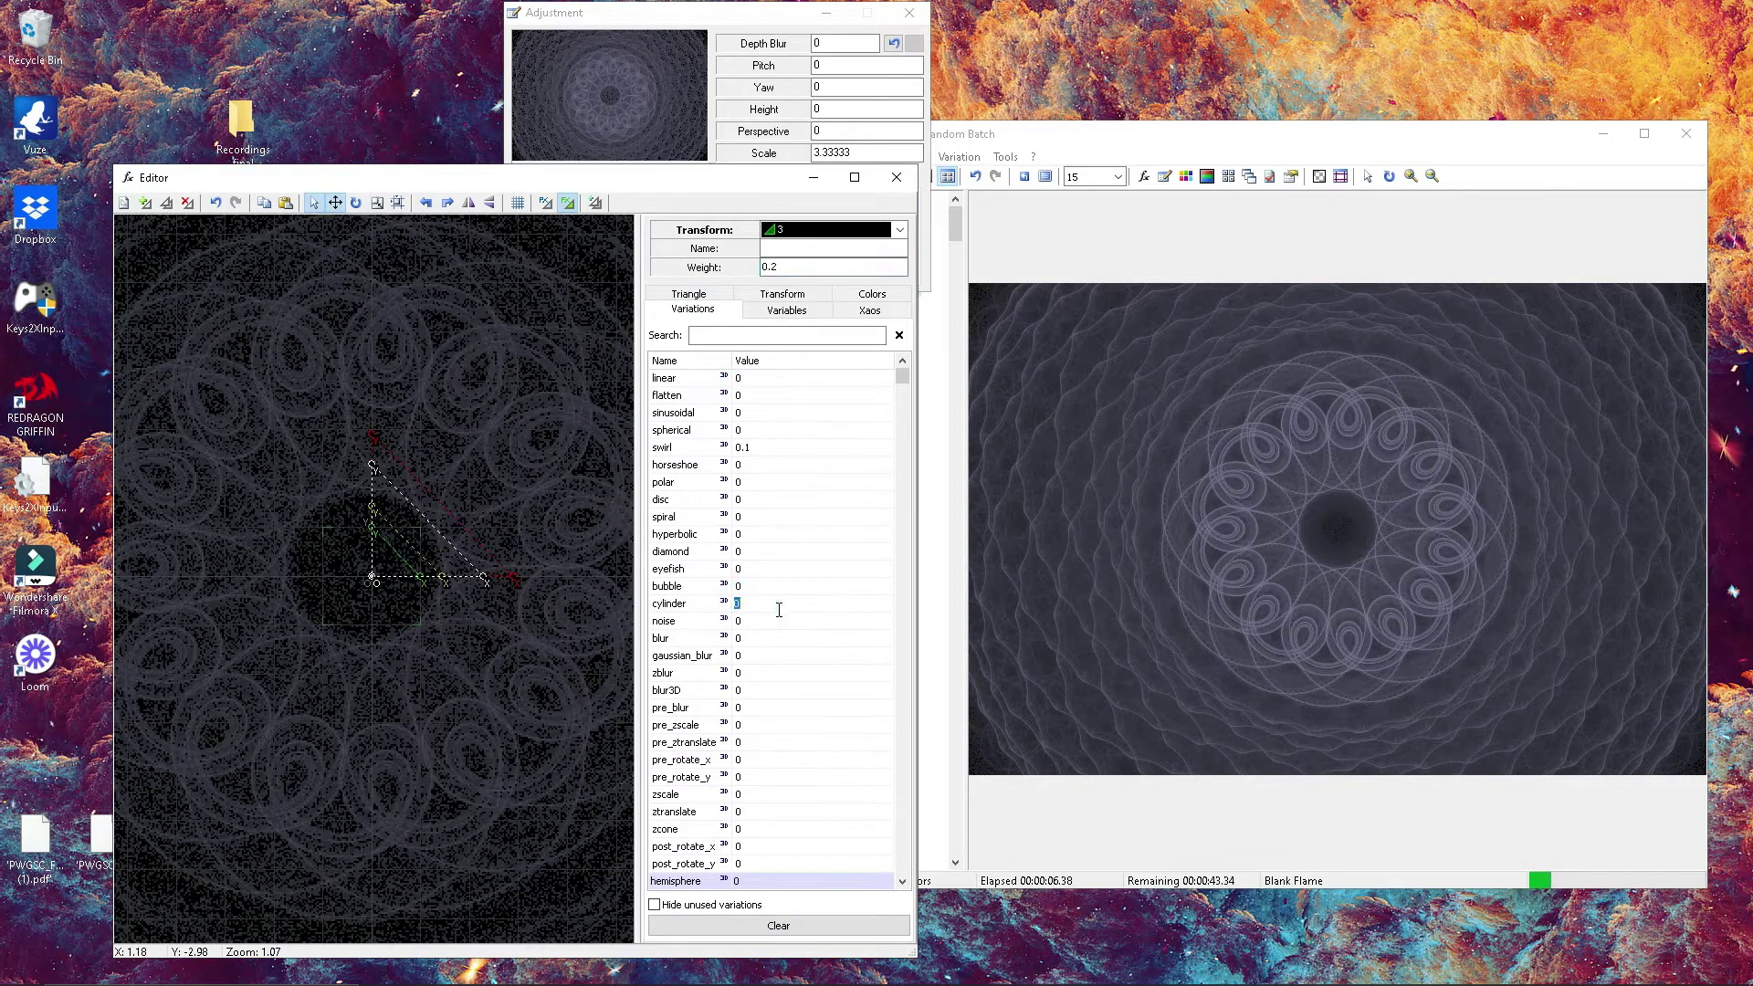
key(Return)
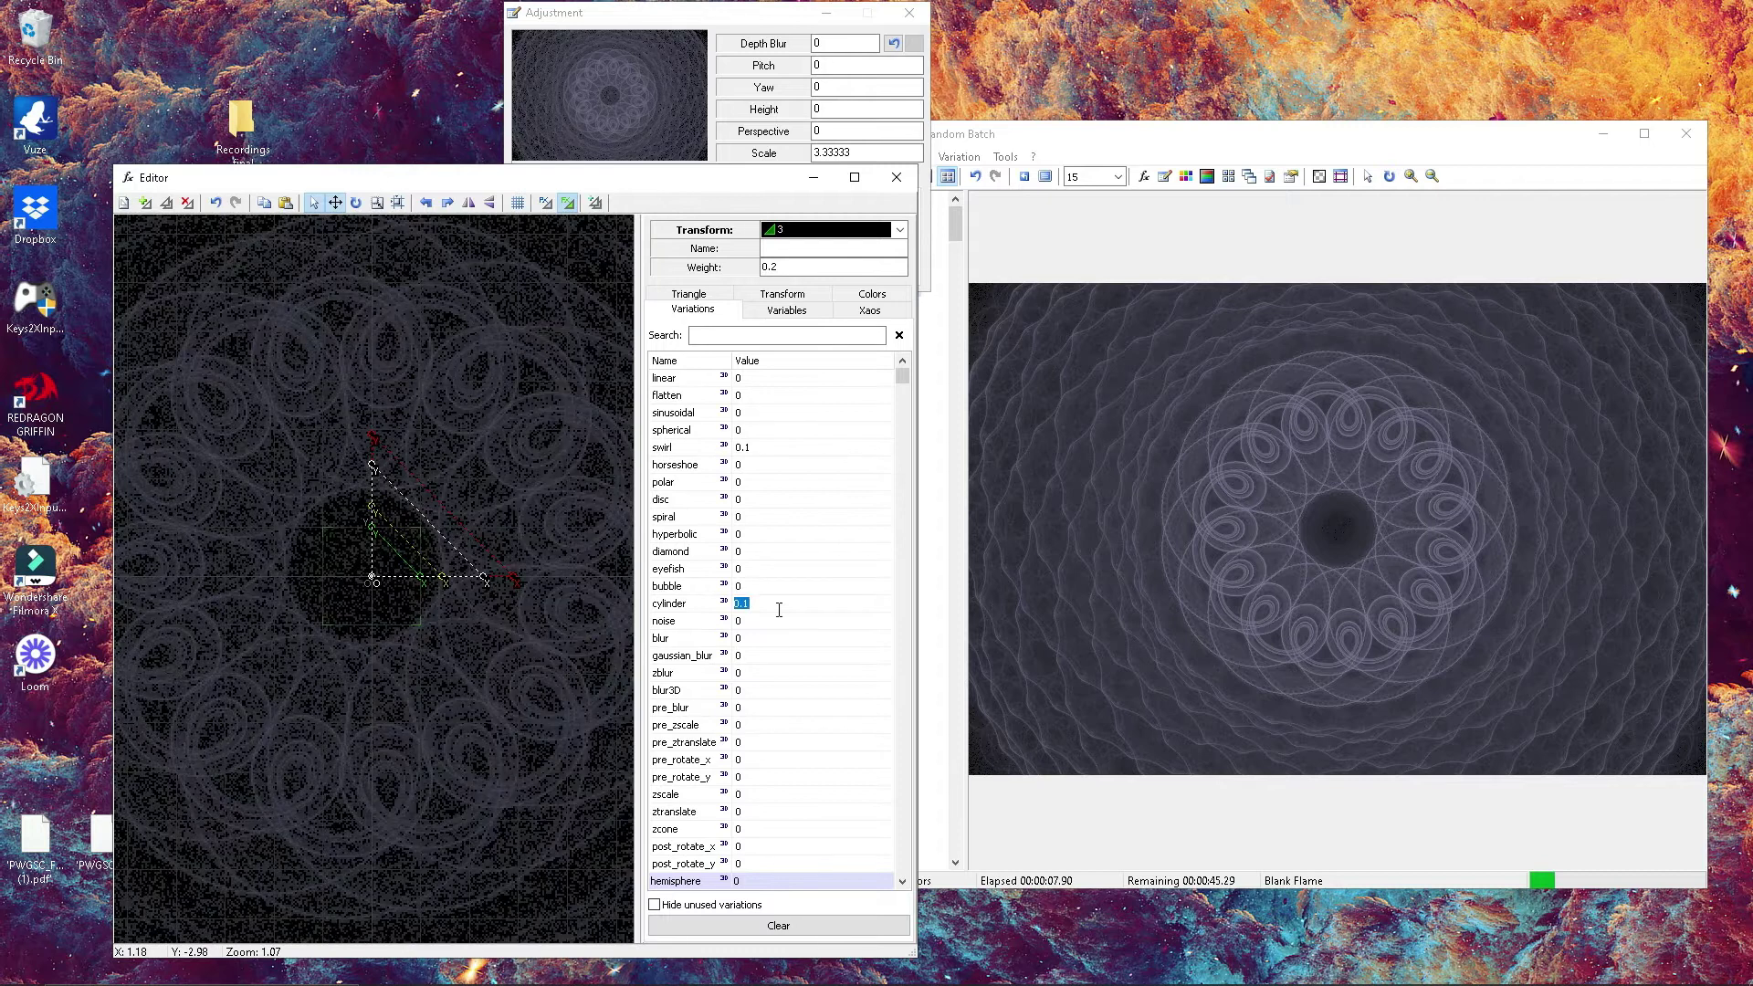
- Rotate transform 3's triangle counterclockwise by 45 degrees in 15-degree steps and move it up by 0.2 from the origin
click(680, 299)
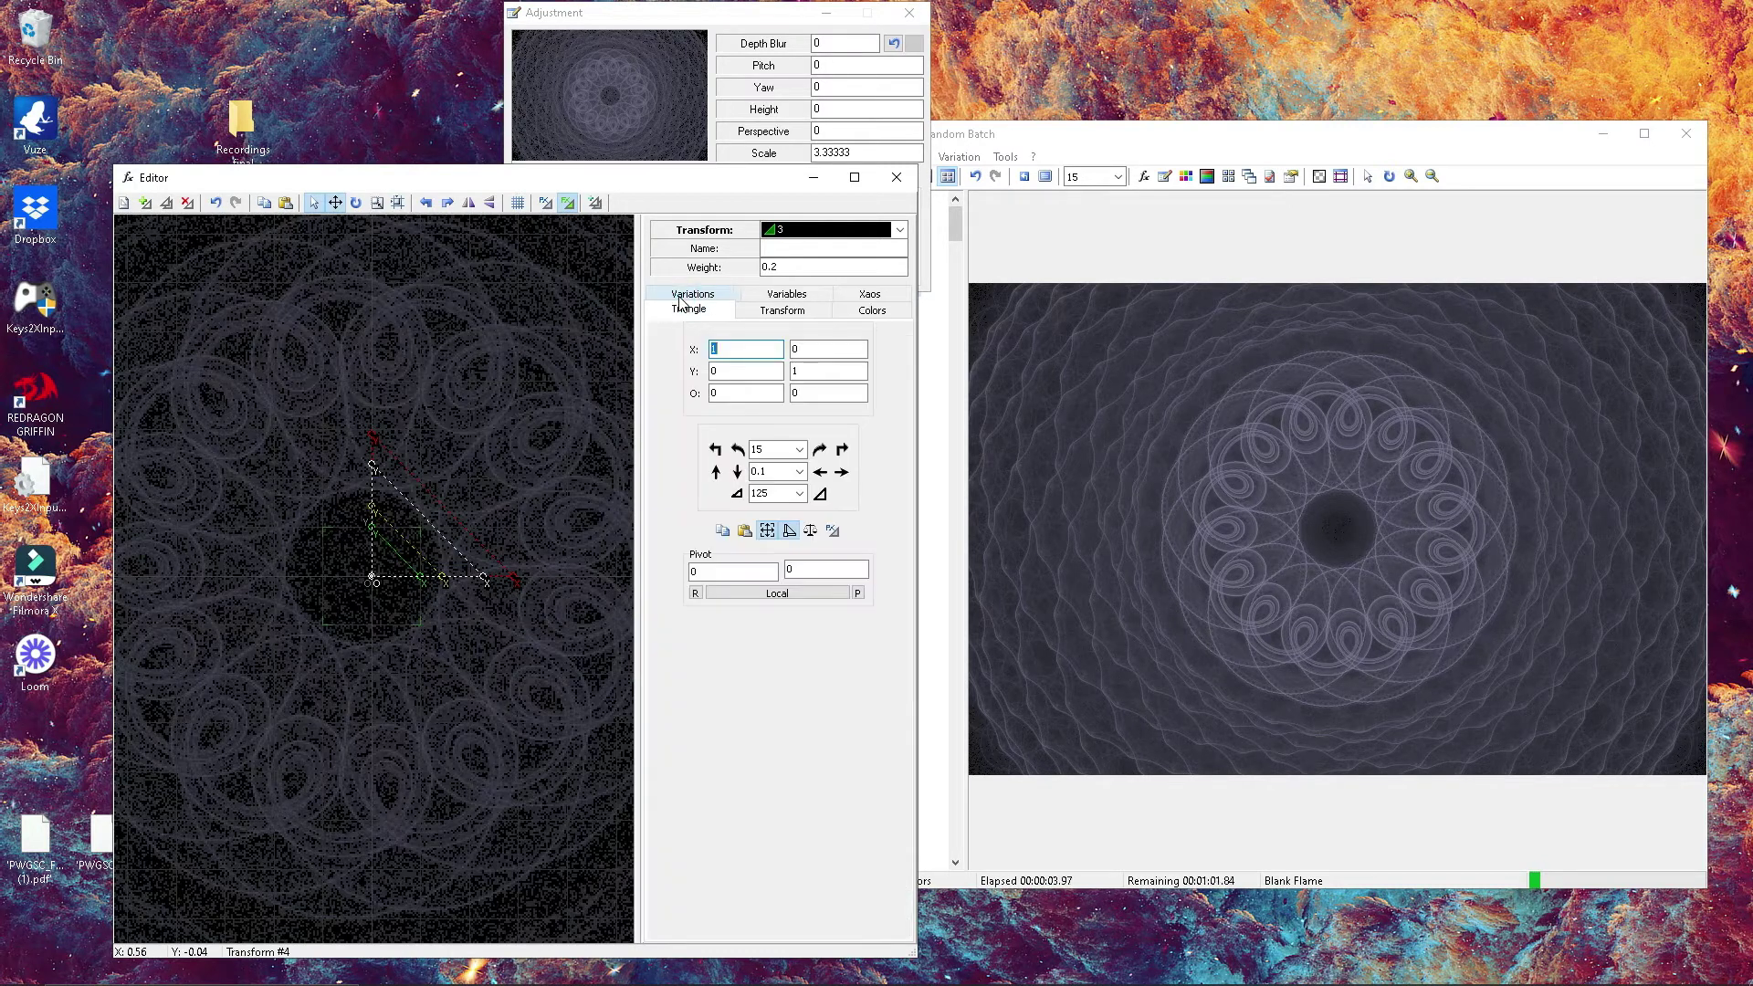
click(742, 455)
click(742, 455)
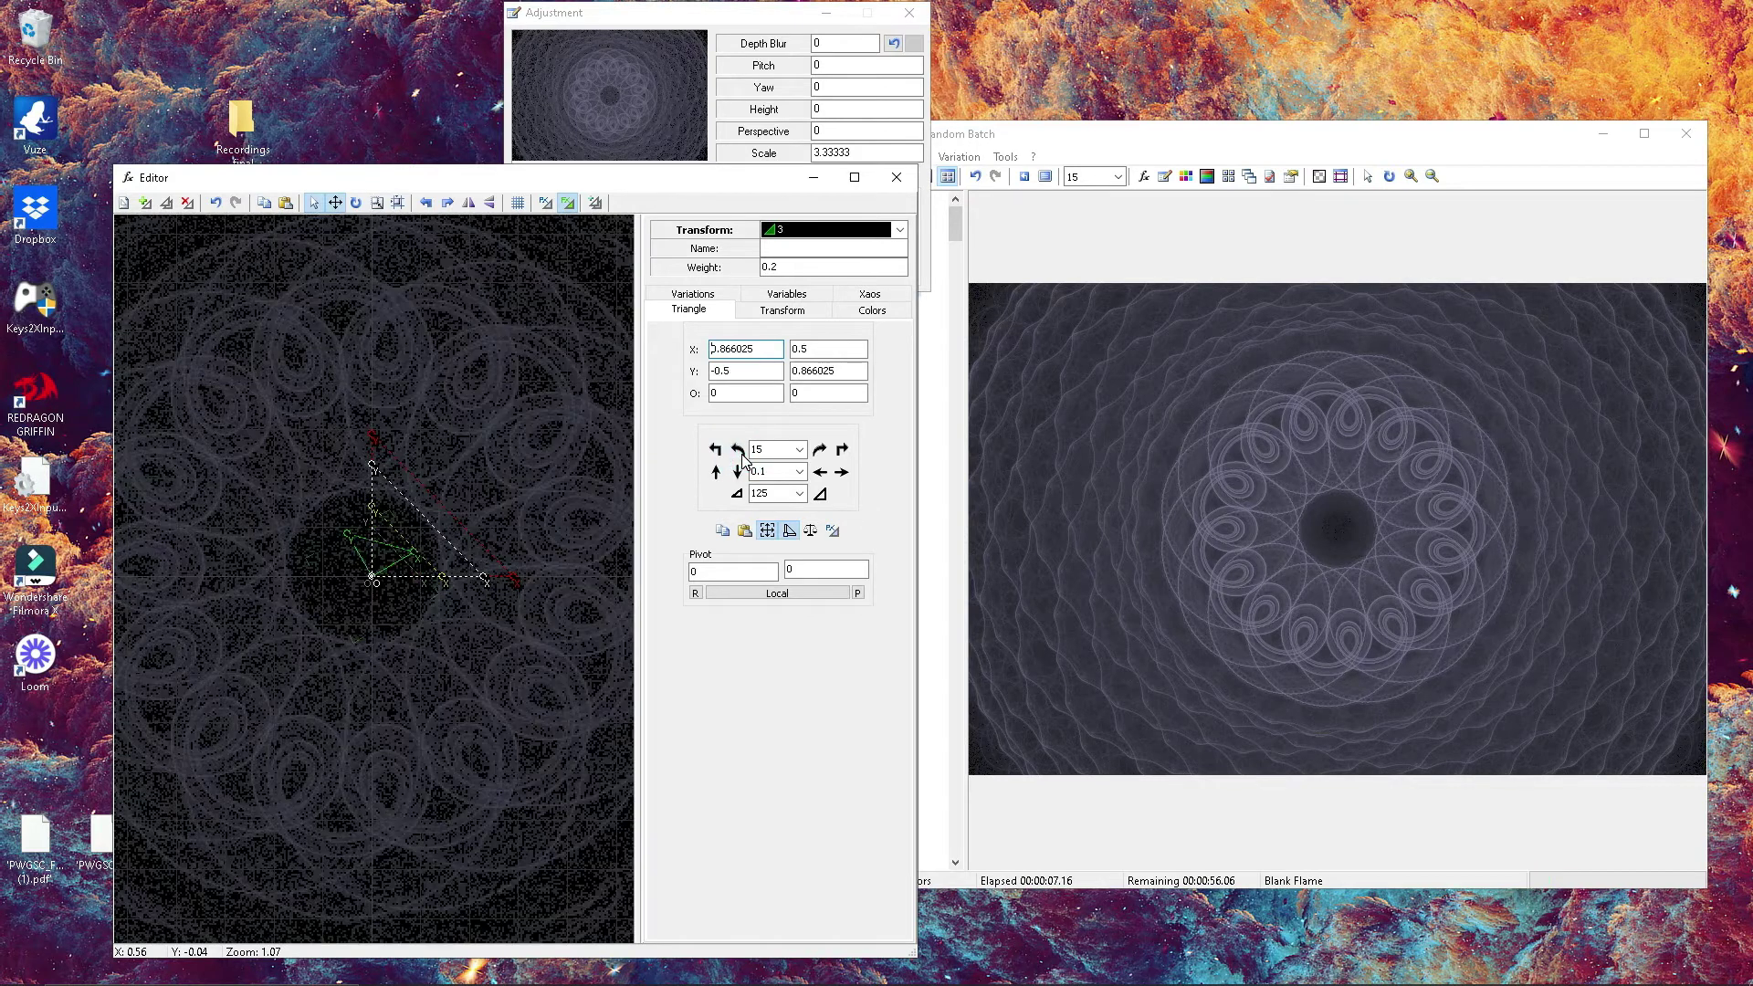
click(715, 473)
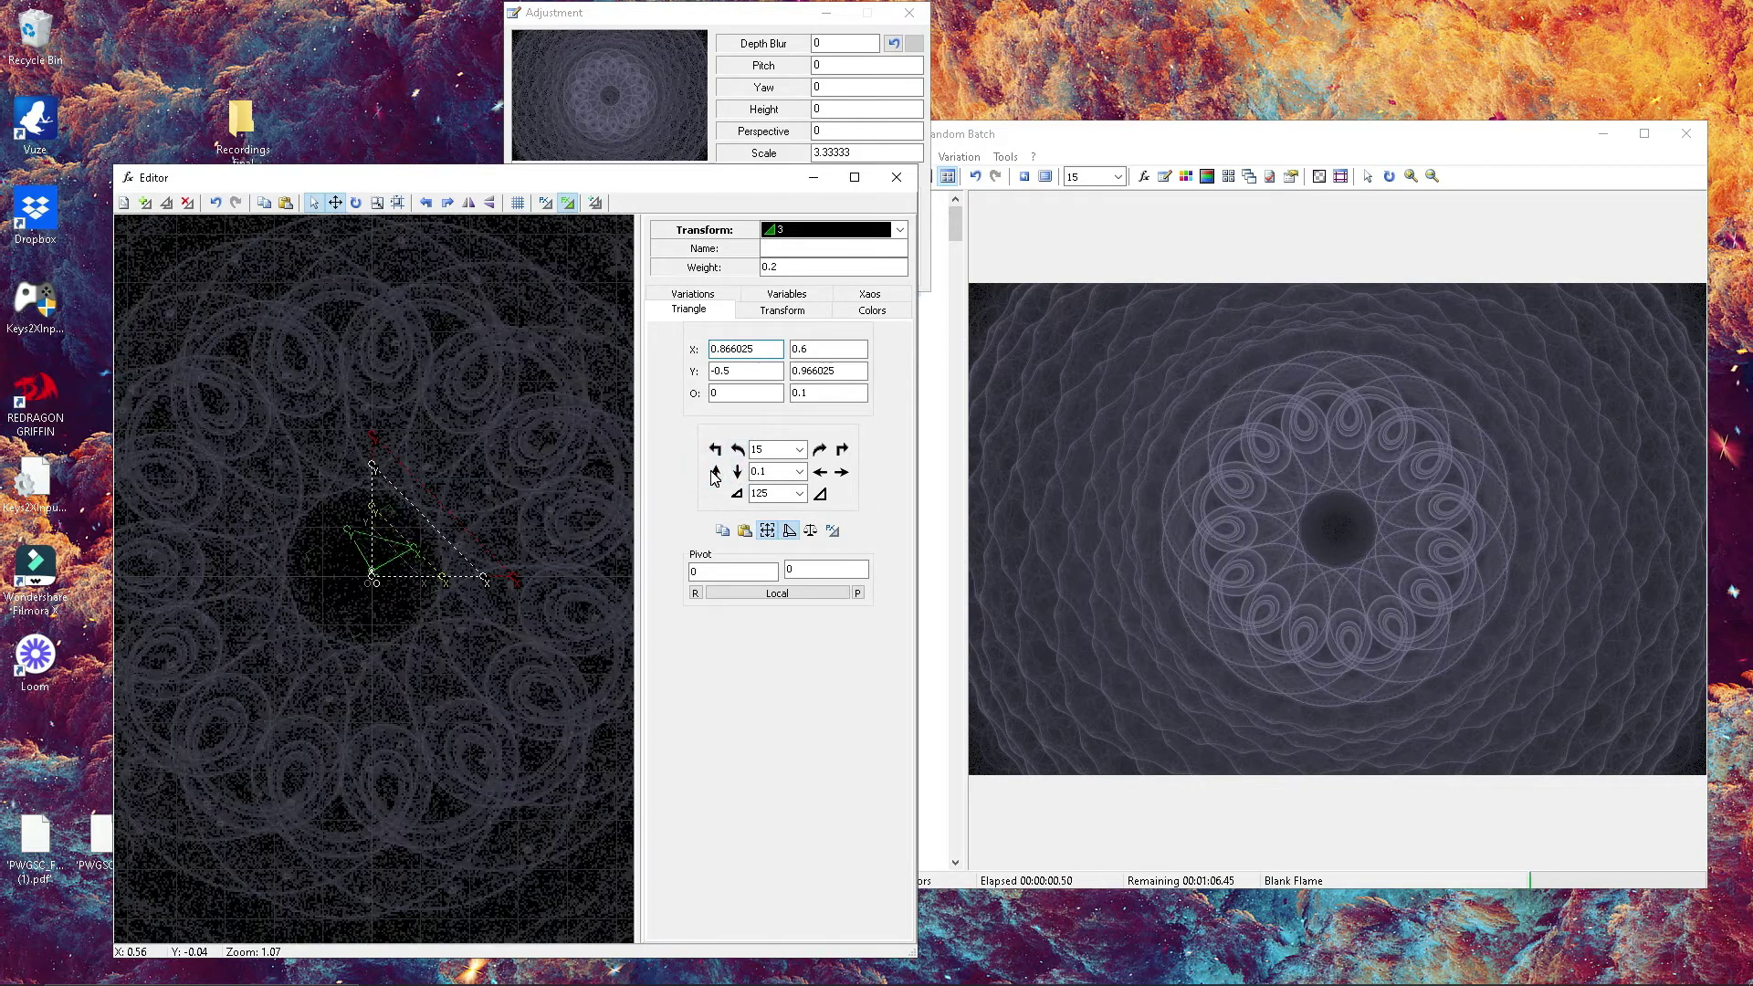
click(715, 473)
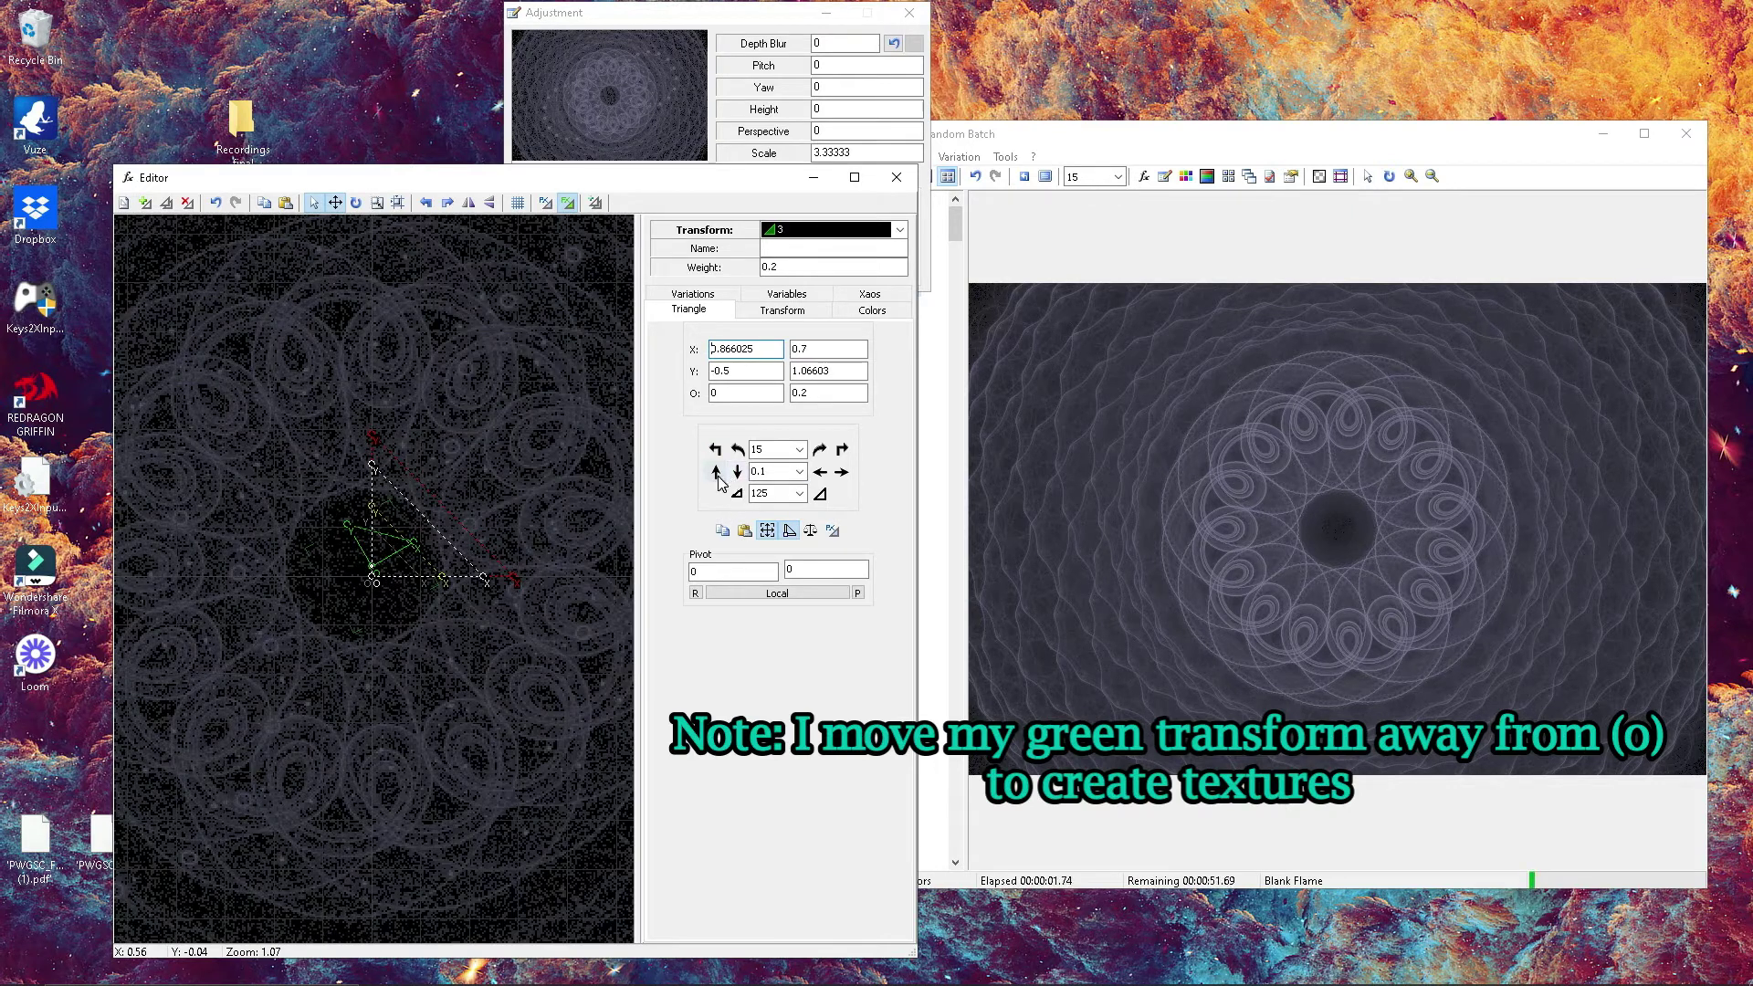
click(738, 450)
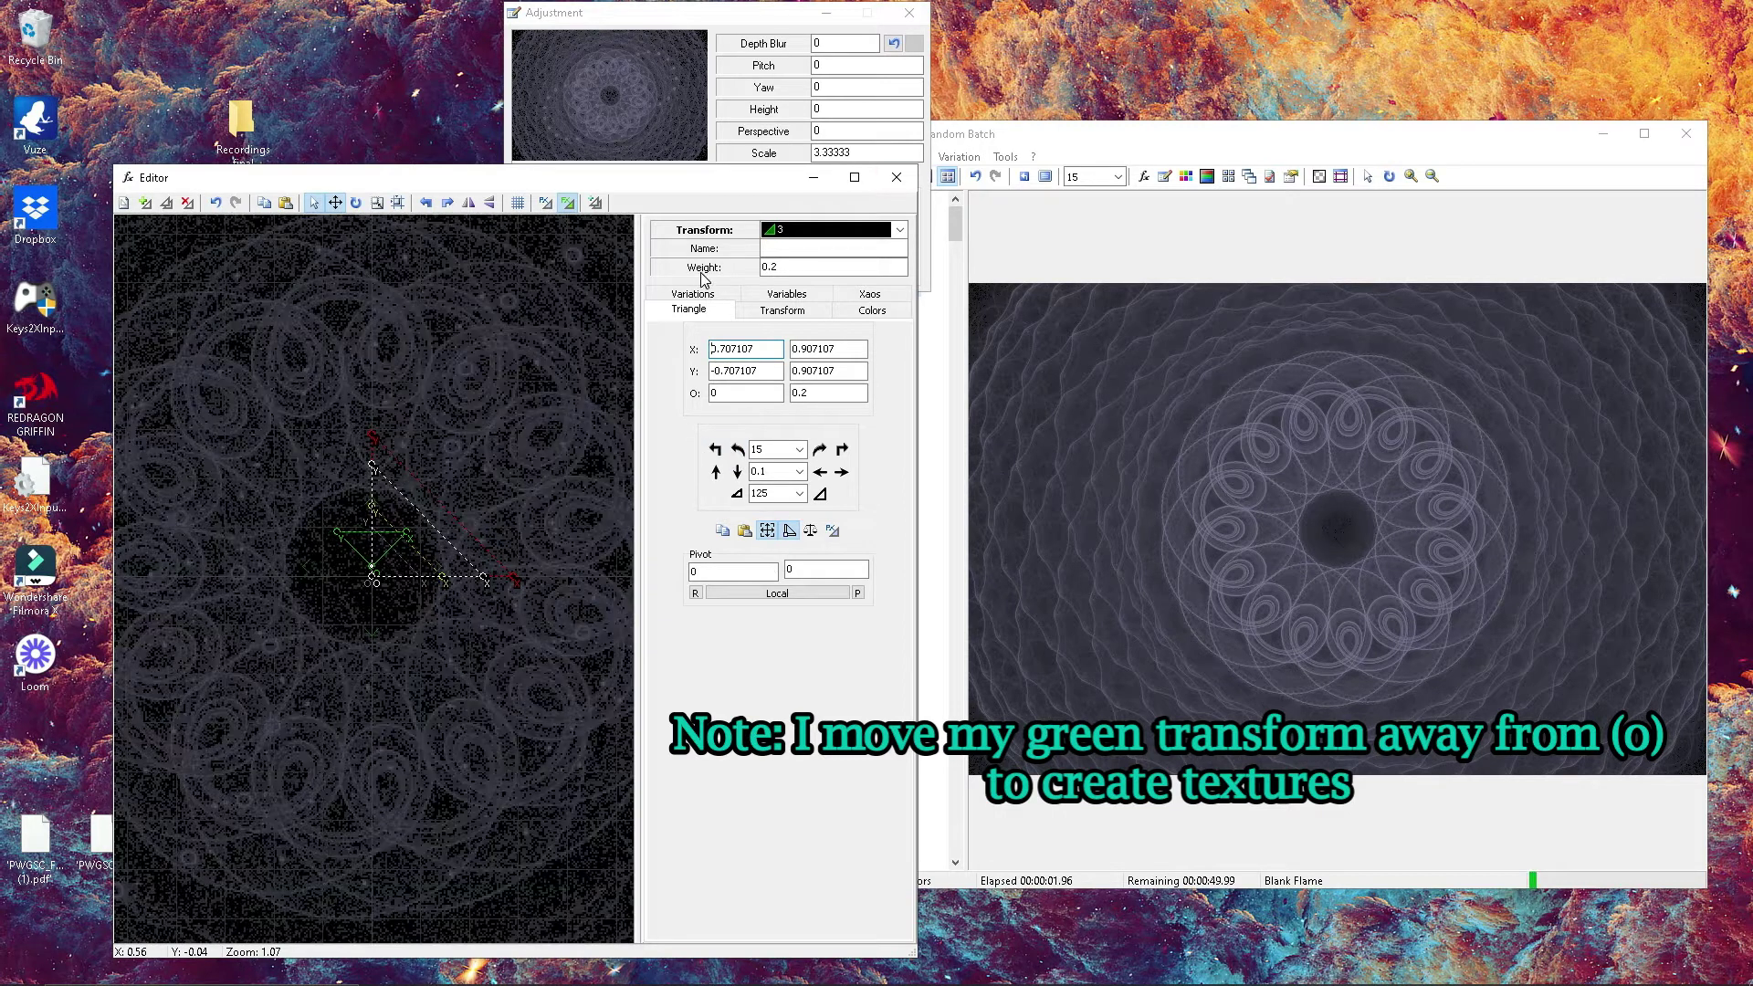
- Set transform 1's julian_power variable to 7
click(786, 293)
click(900, 229)
click(862, 247)
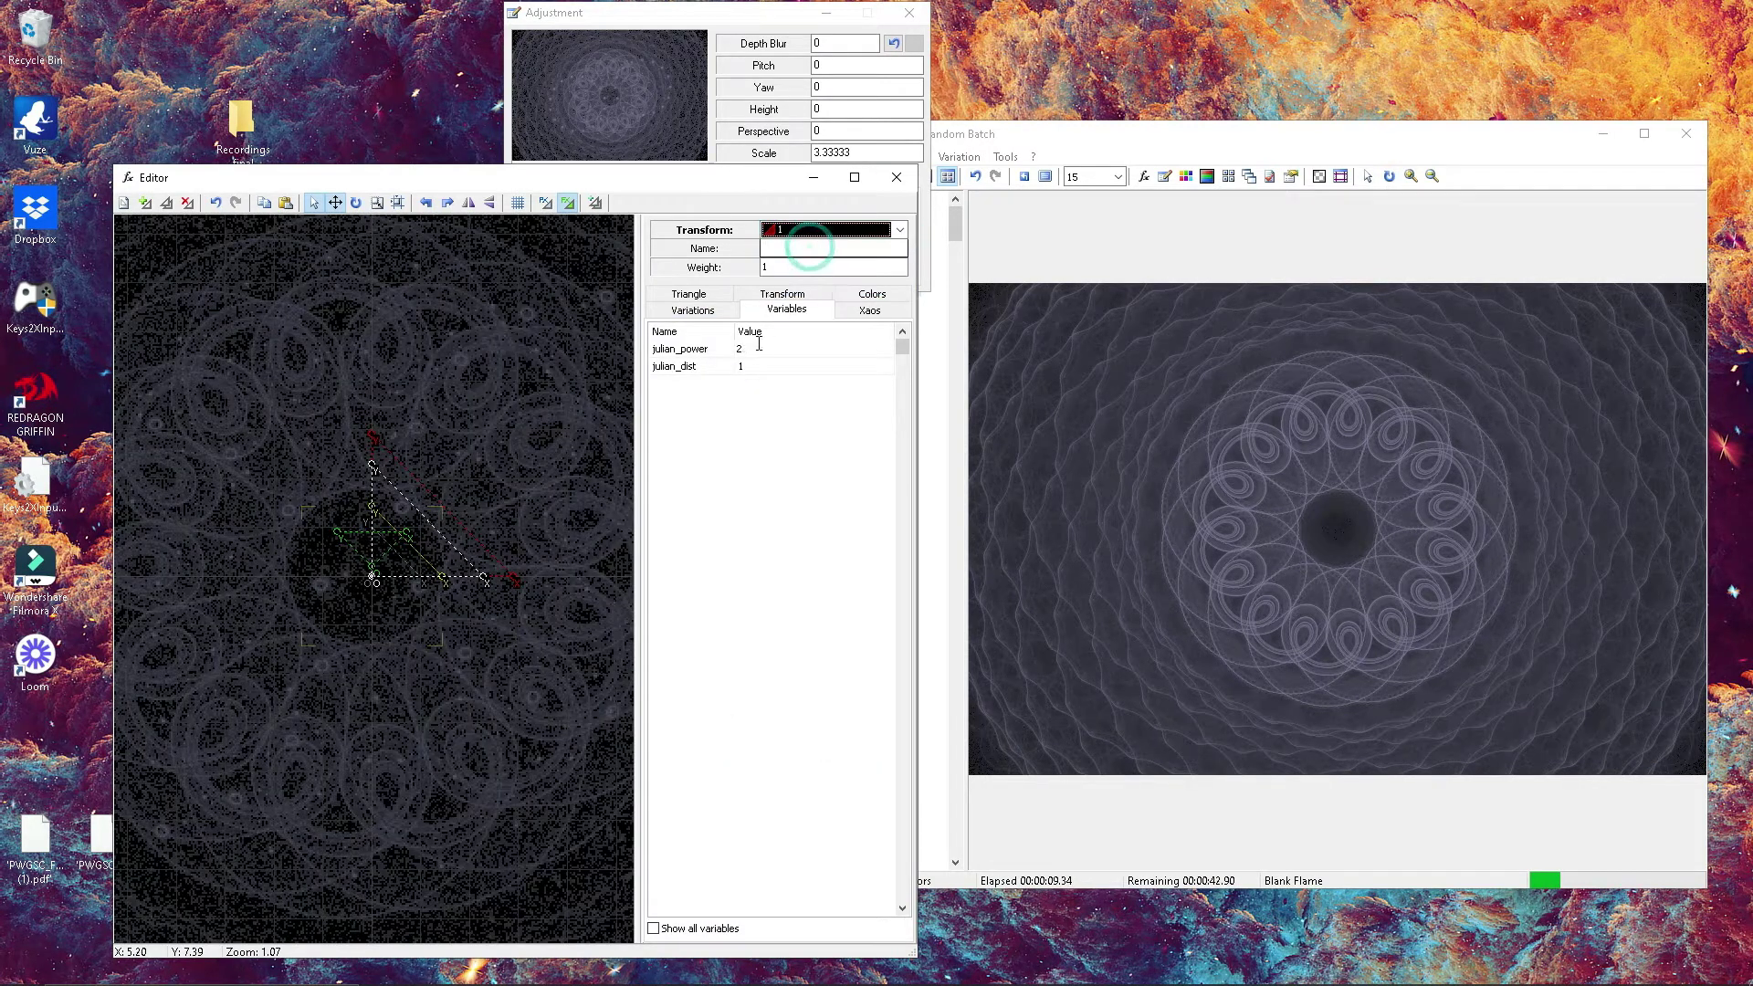
click(748, 353)
text(7)
key(Return)
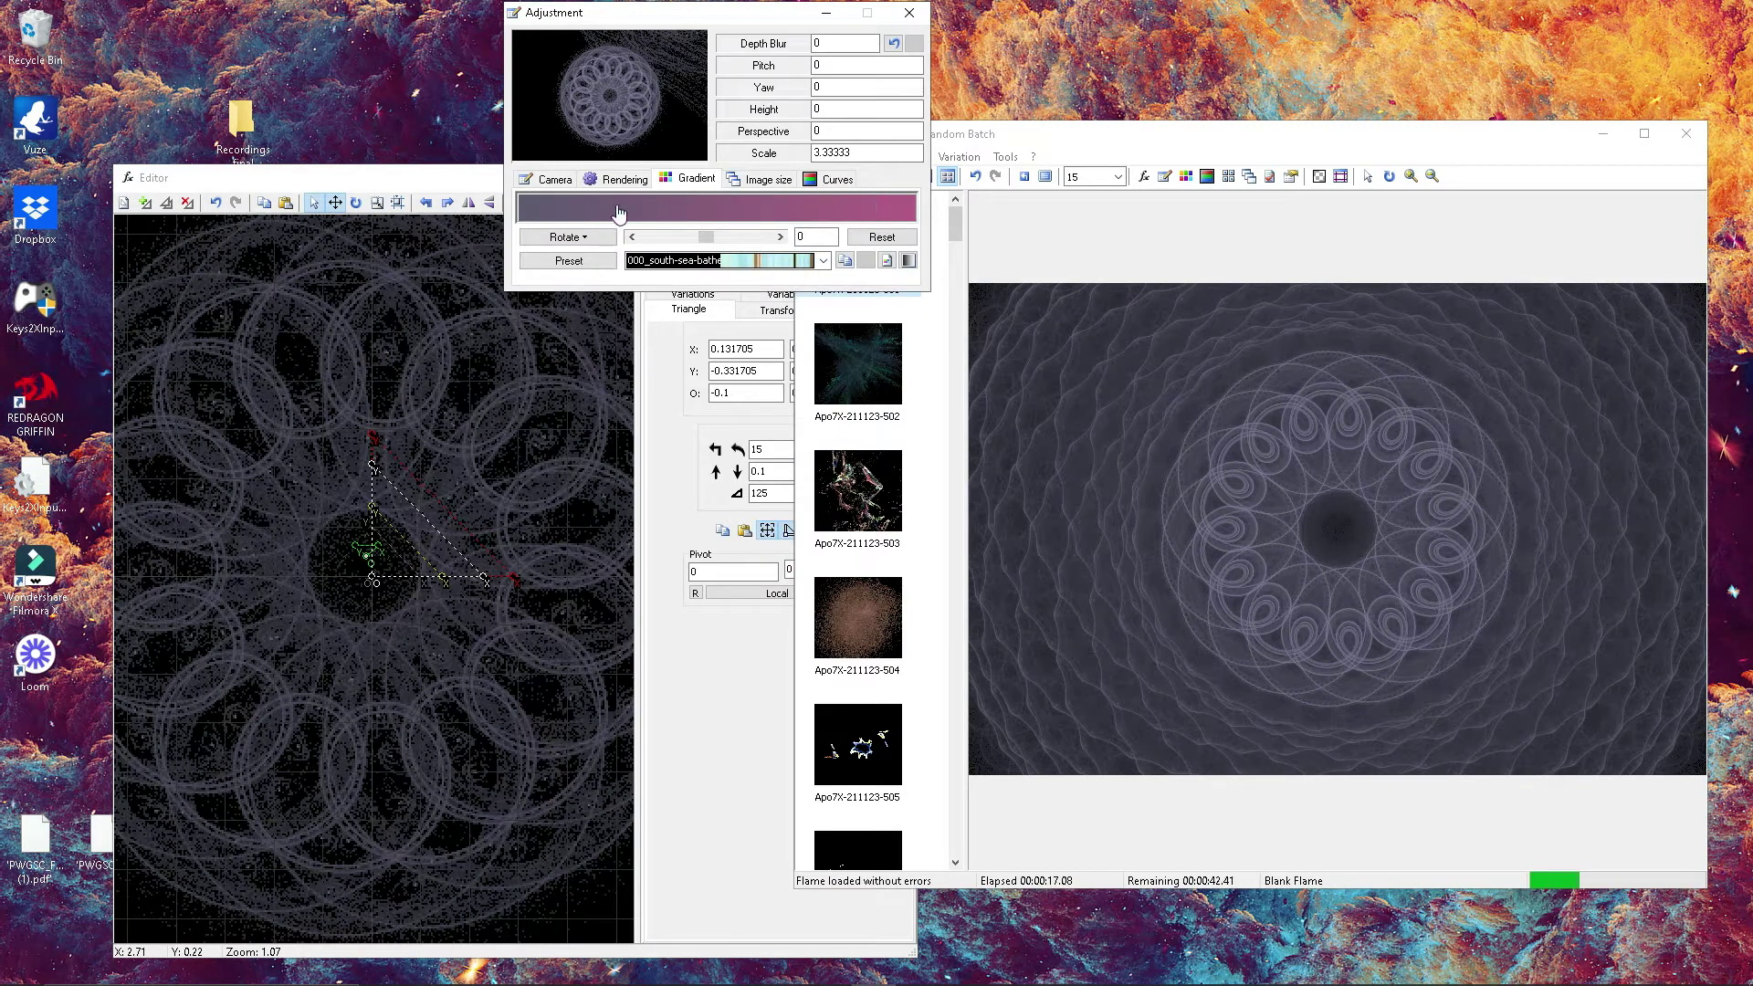
- Apply the 099_multi_color_2 gradient preset to the flame
click(639, 260)
scroll(913, 318, down, 20)
click(924, 464)
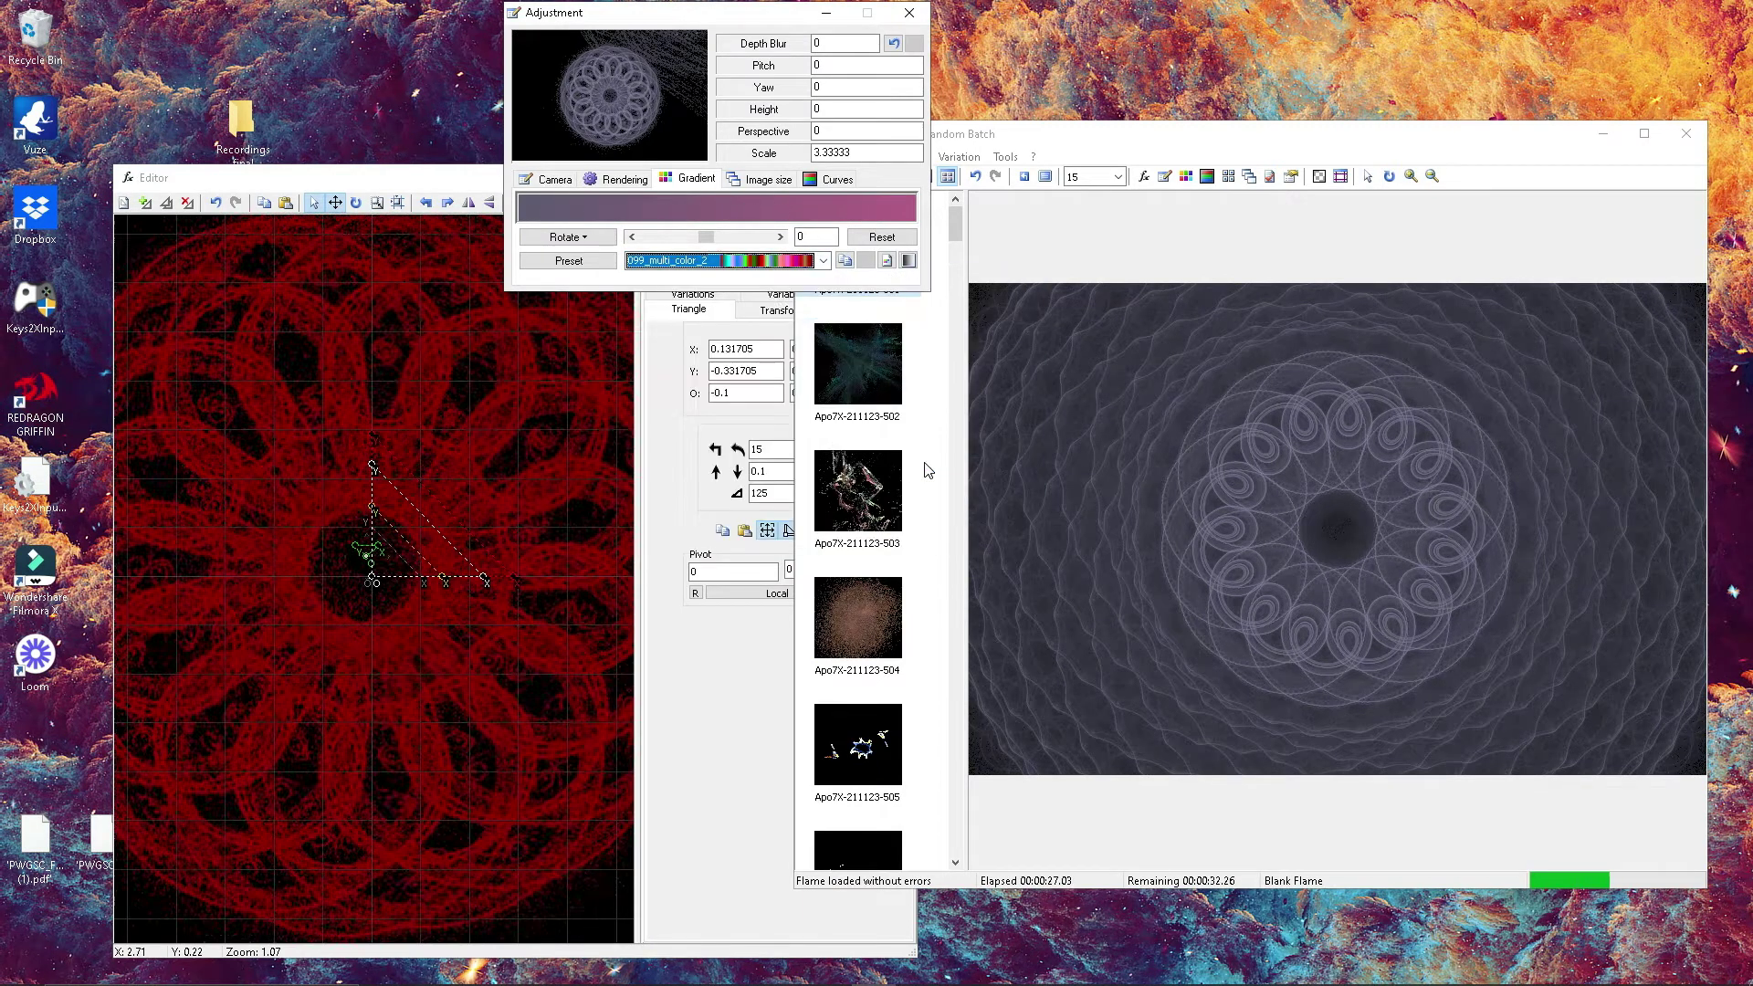
- Rotate the gradient slightly to bring in teal tones and set transform 1's color to 0.071
drag(705, 236, 698, 236)
click(651, 475)
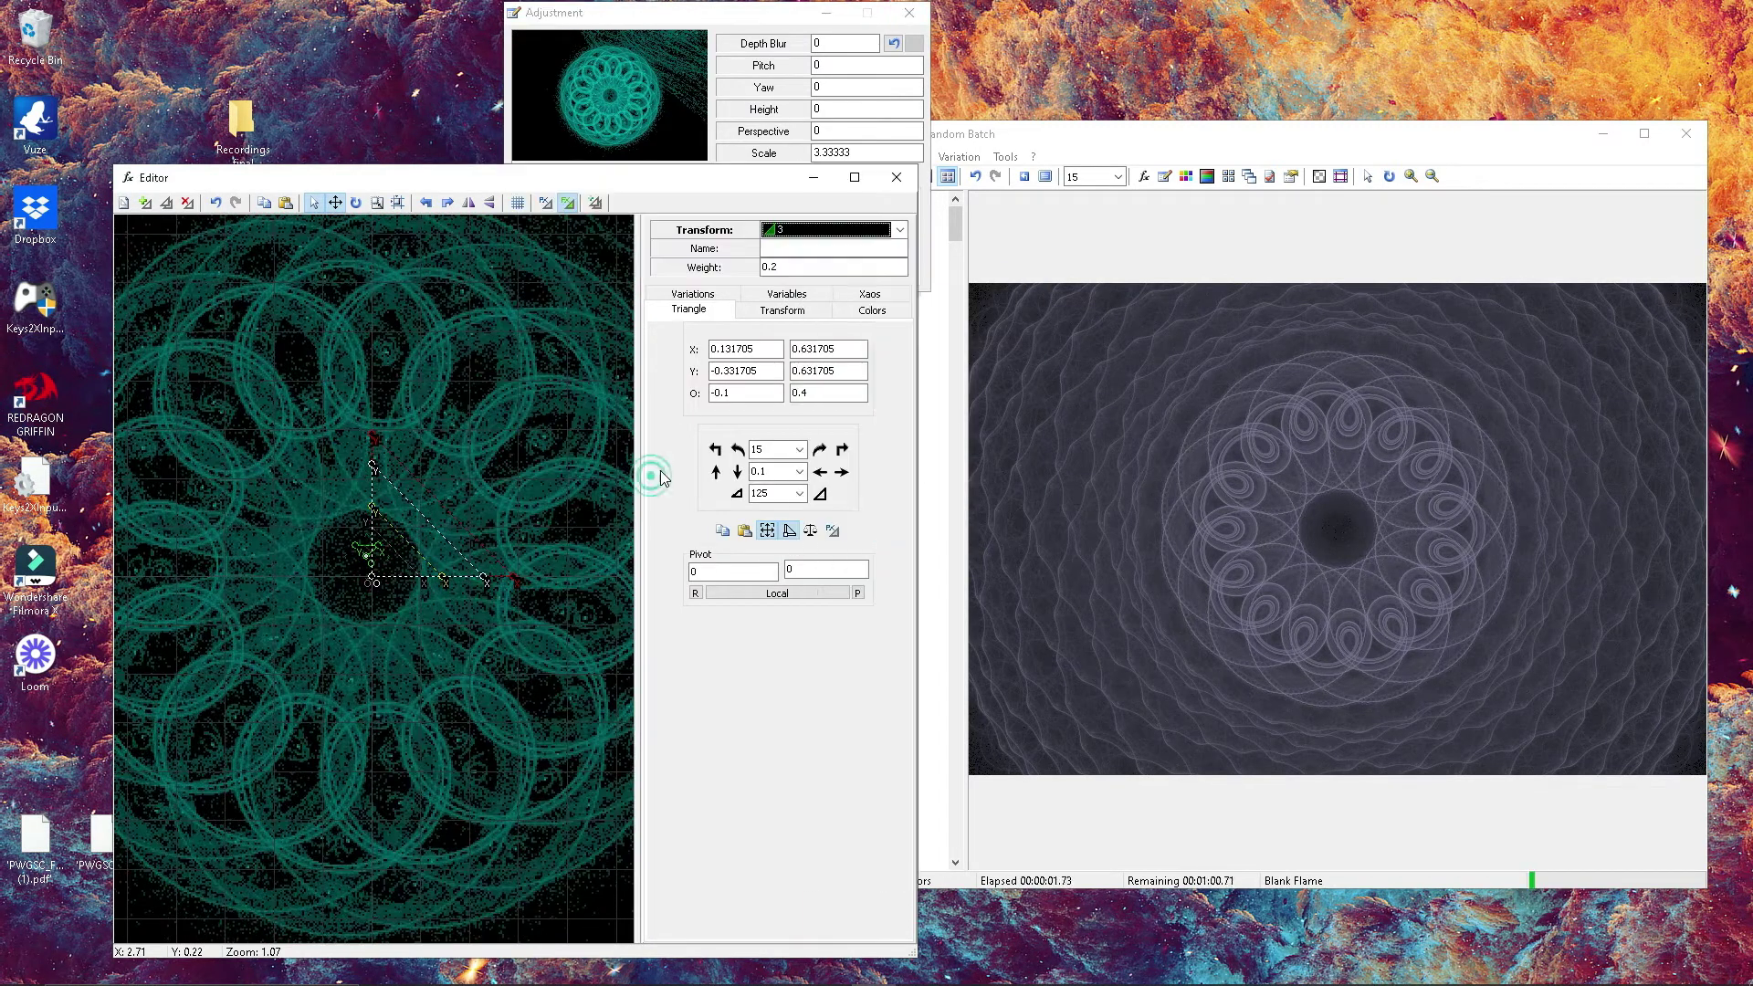
click(870, 312)
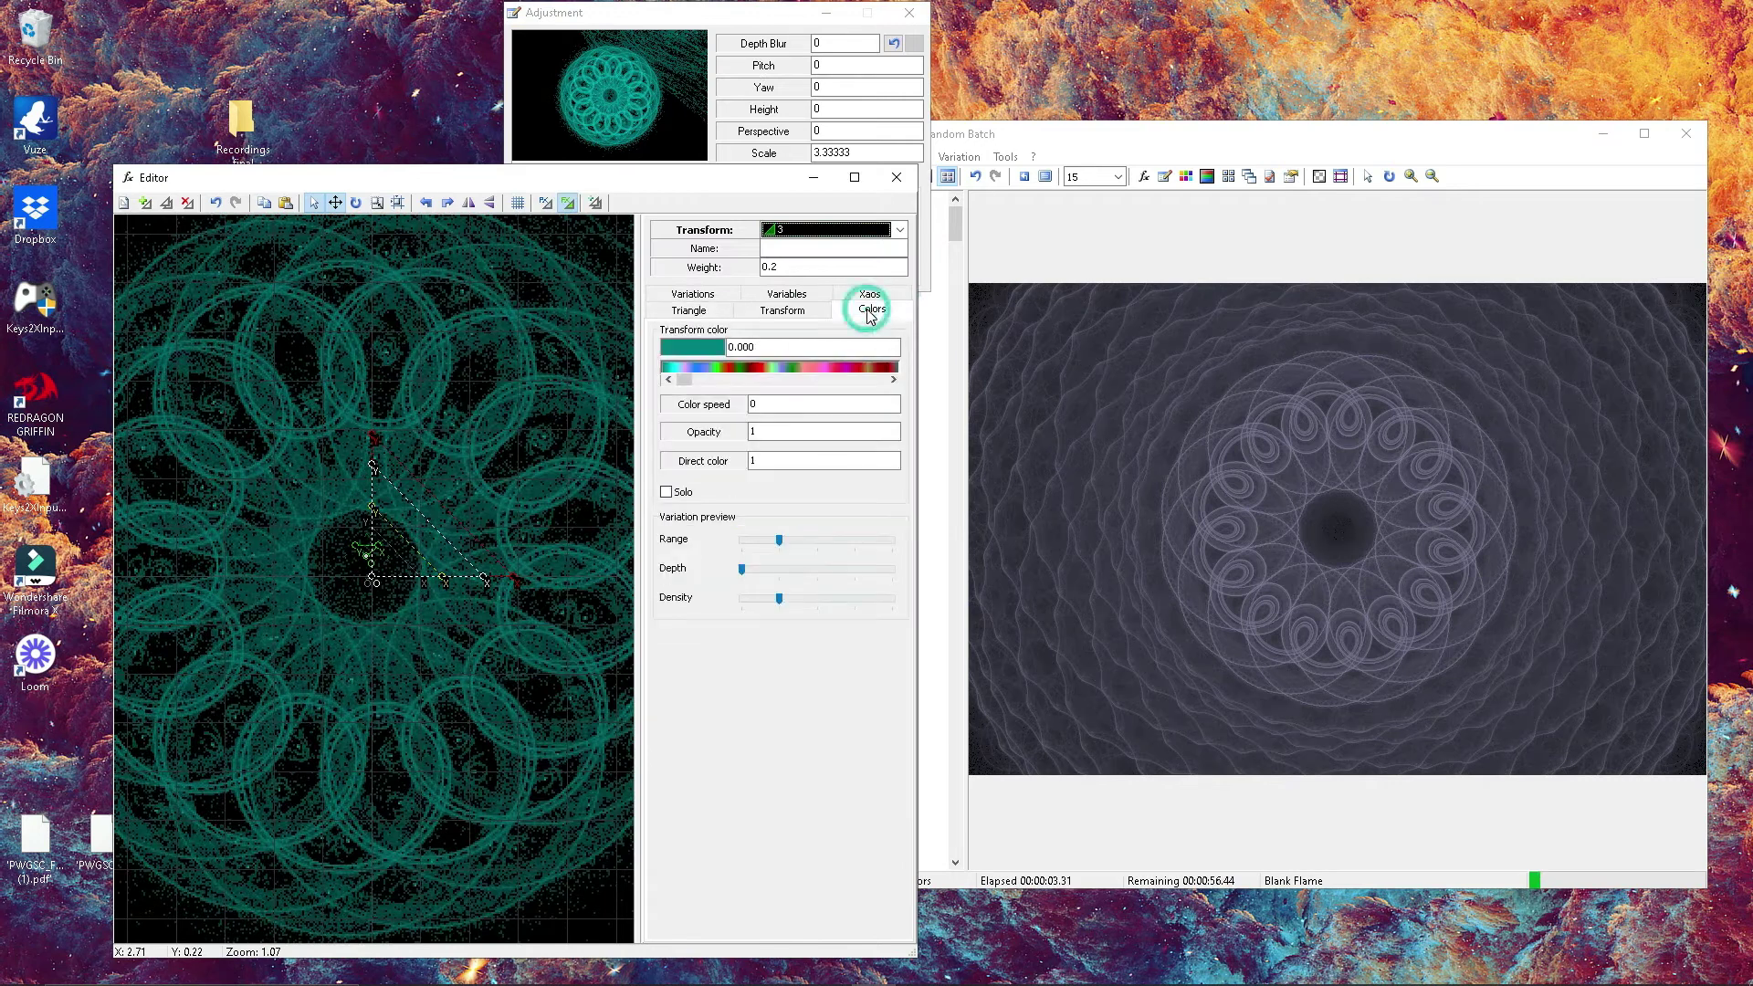
click(898, 230)
click(822, 248)
drag(684, 379, 738, 379)
- Set the color speed of transforms 2, 3 and 1 to 0.1
click(898, 230)
click(822, 266)
click(763, 404)
text(.1)
click(898, 230)
click(822, 285)
click(763, 404)
text(.1)
click(899, 231)
click(822, 248)
click(763, 403)
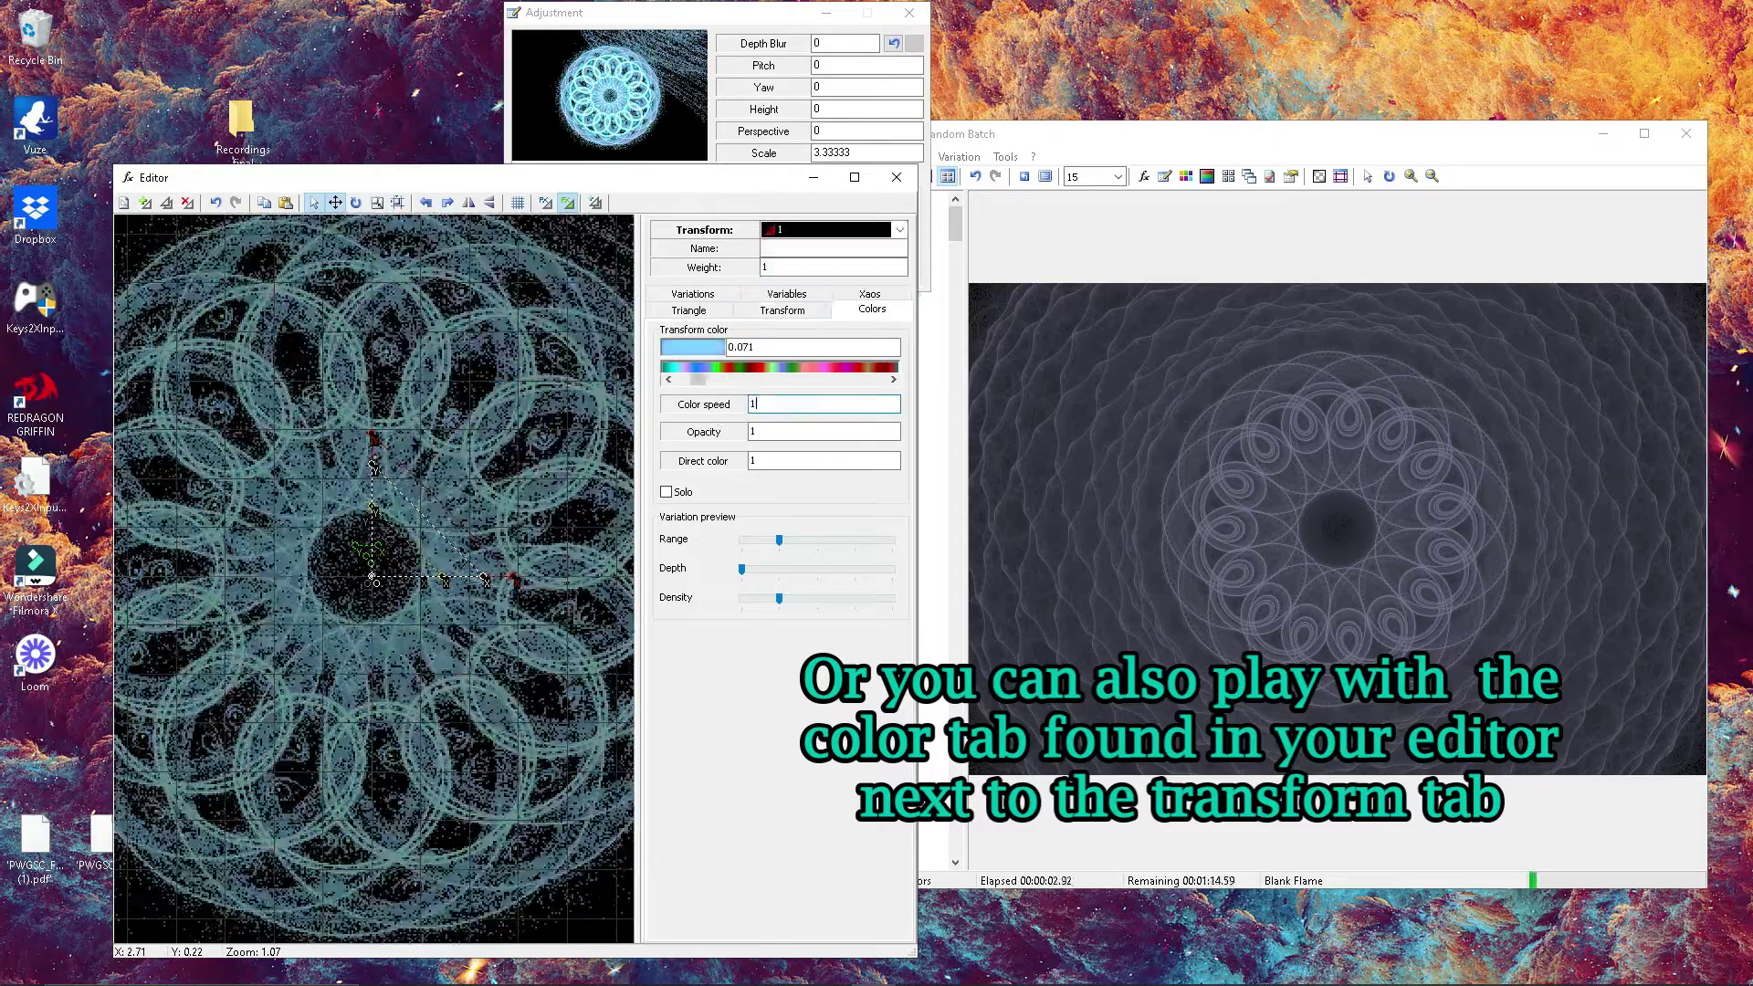
key(BackSpace)
text(0.1)
- Adjust transform 3's color speed and add a fourth transform with weight 0.1
click(898, 230)
click(821, 266)
click(898, 230)
click(821, 285)
click(763, 404)
key(BackSpace)
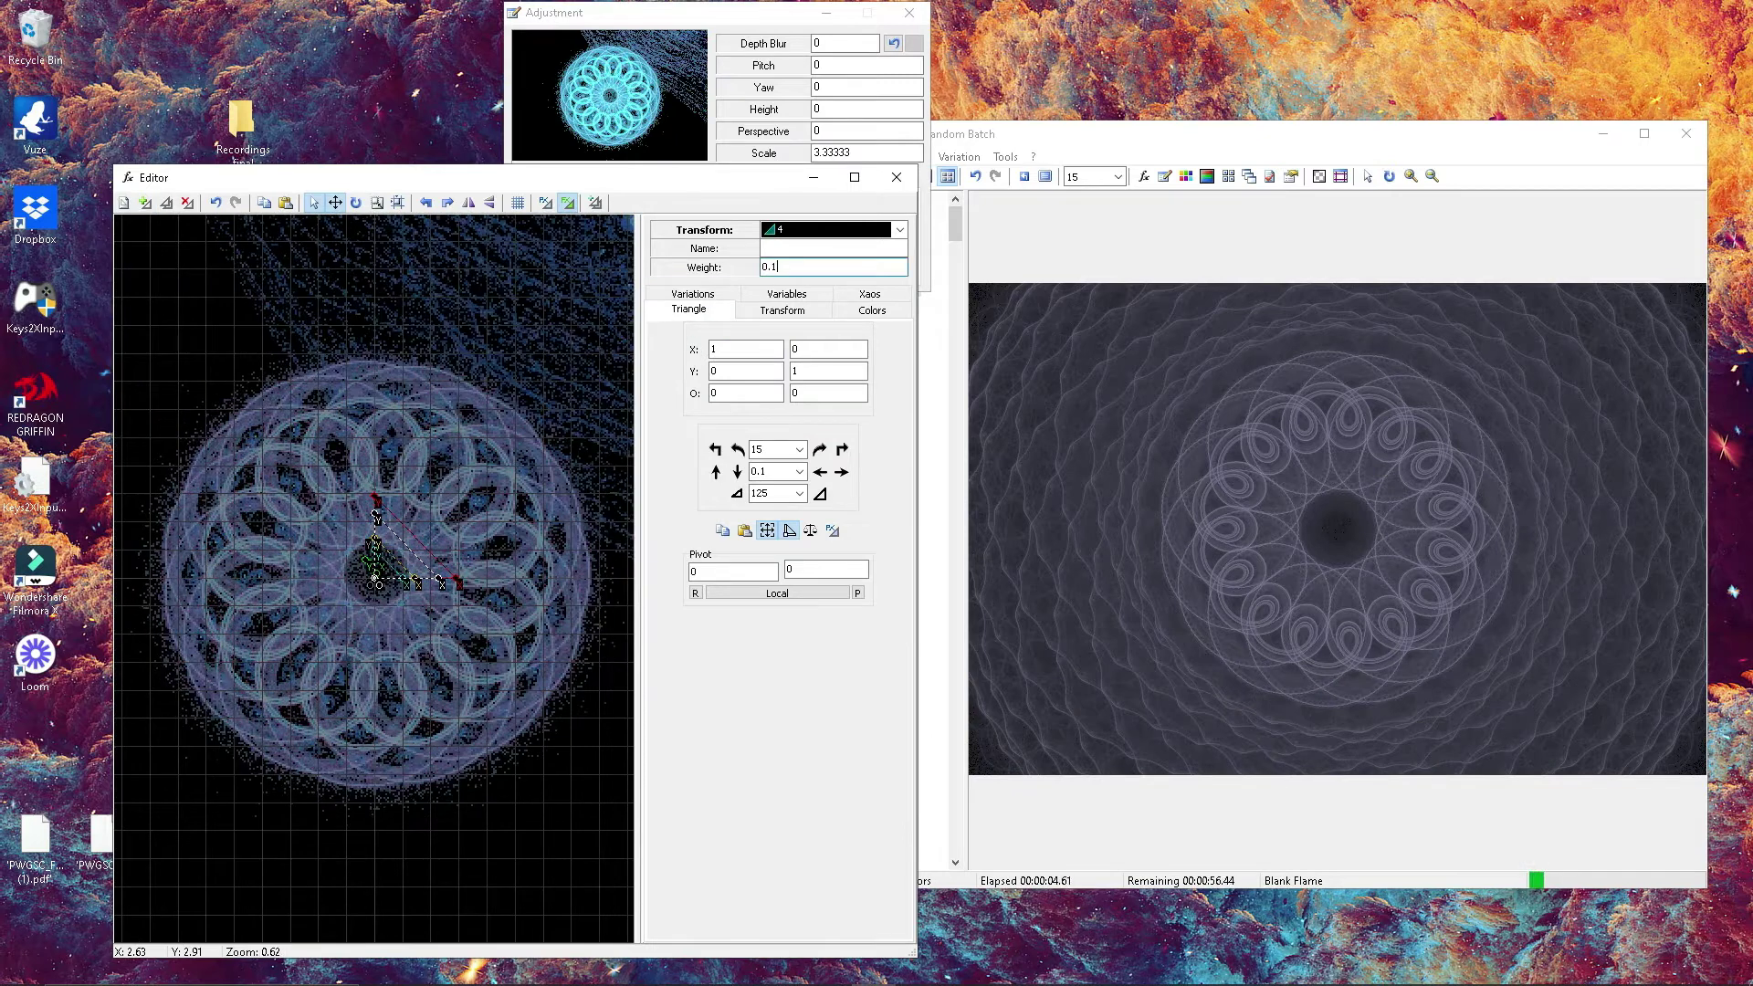
- Give transform 4 a swirl of 0.1, and offset its triangle up by 0.1 and rotate it counterclockwise in 15-degree steps
click(692, 293)
click(688, 308)
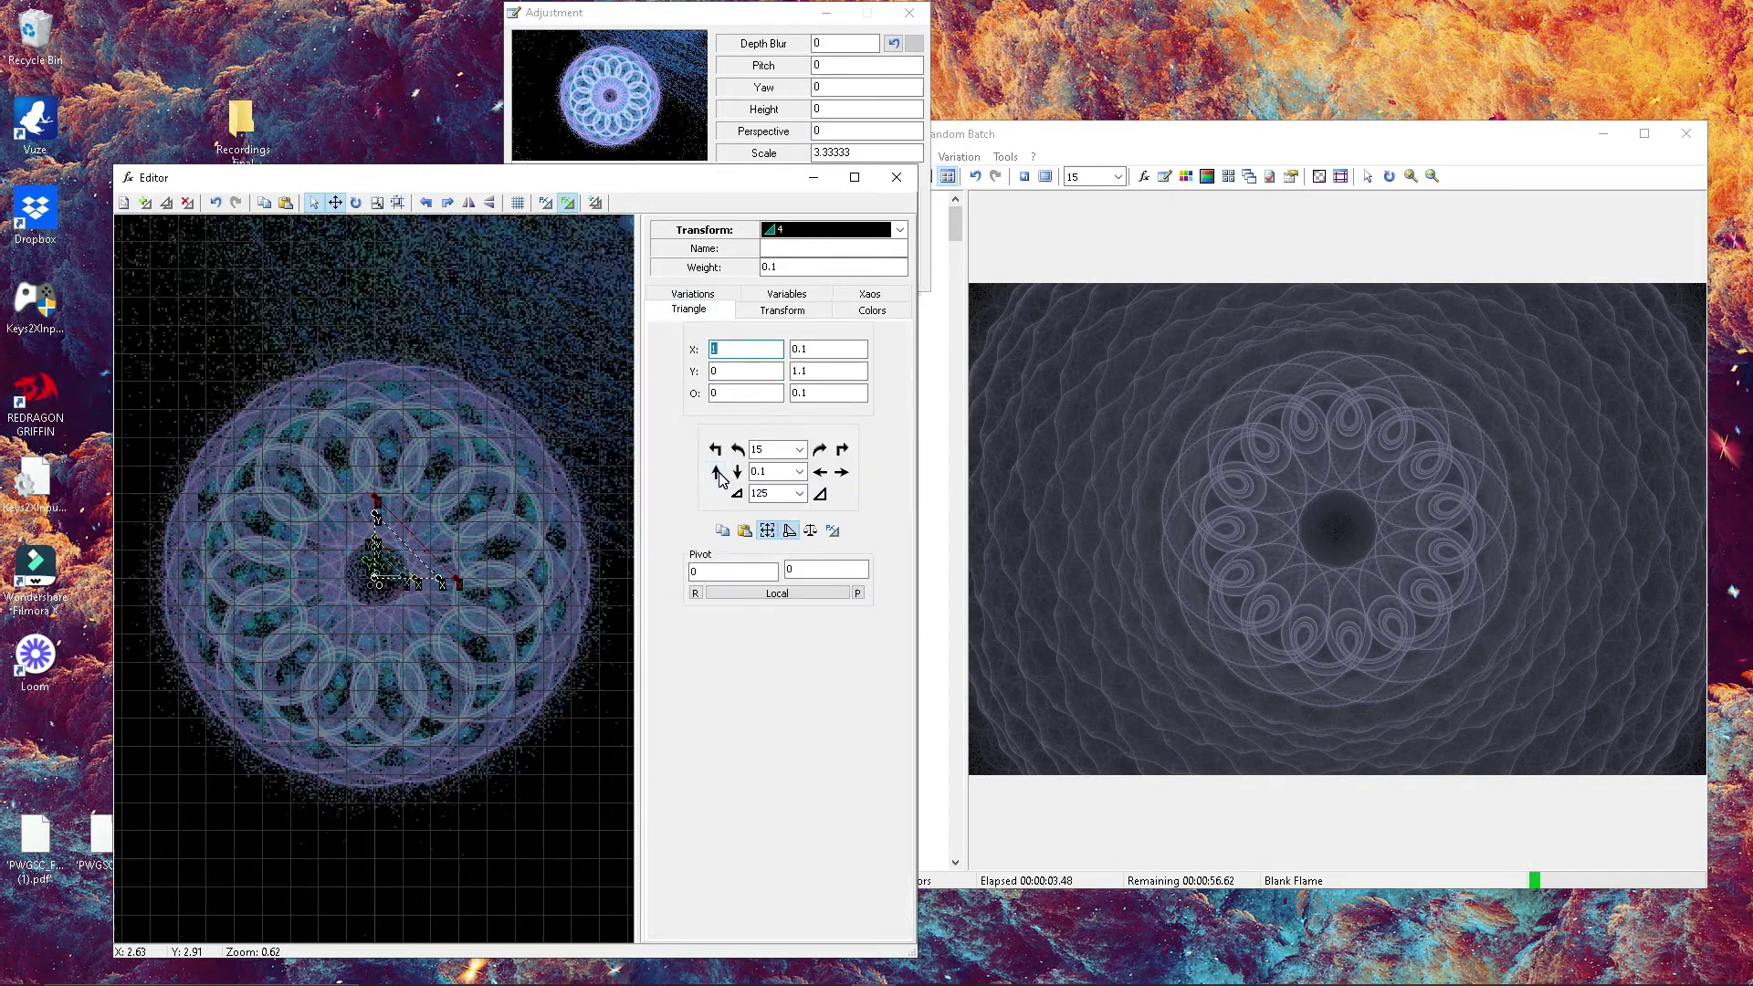
click(738, 449)
click(737, 450)
click(738, 450)
- Set transform 4's noise variation to 0.1
click(692, 293)
click(742, 621)
text(0.1)
key(Return)
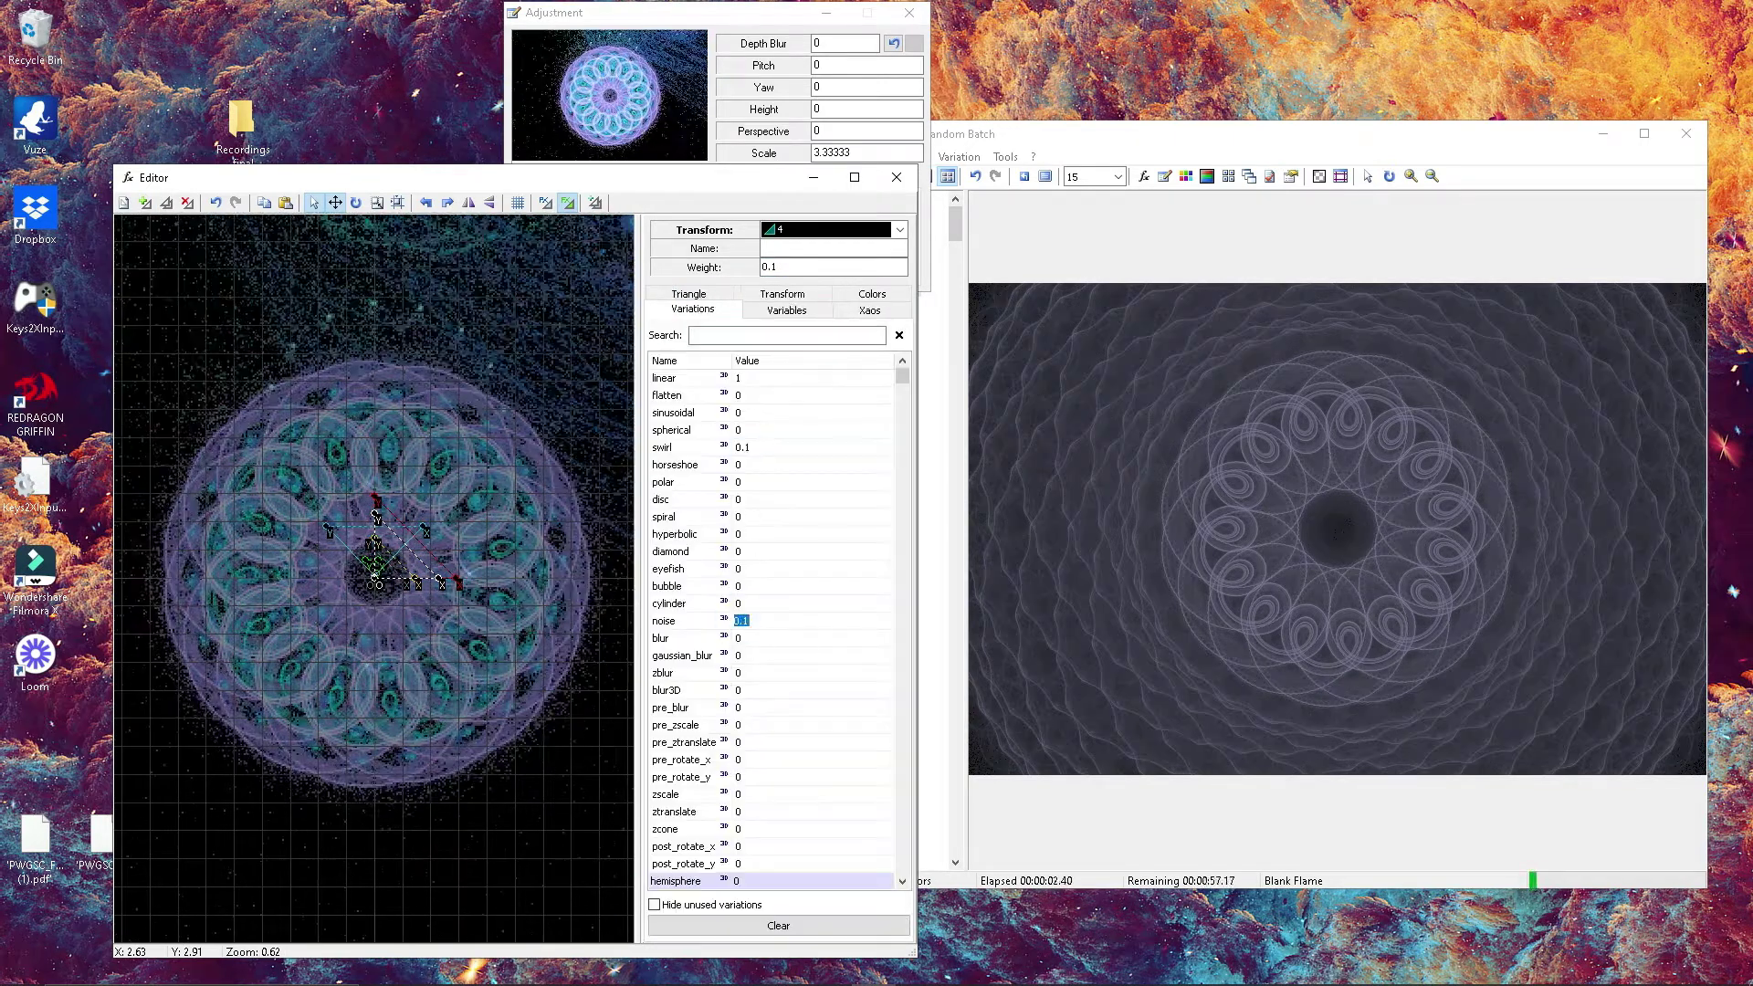
- Rotate transform 4's triangle further counterclockwise in 15-degree steps, move it up by 0.1 and scale it down in 125% steps
click(689, 293)
click(738, 450)
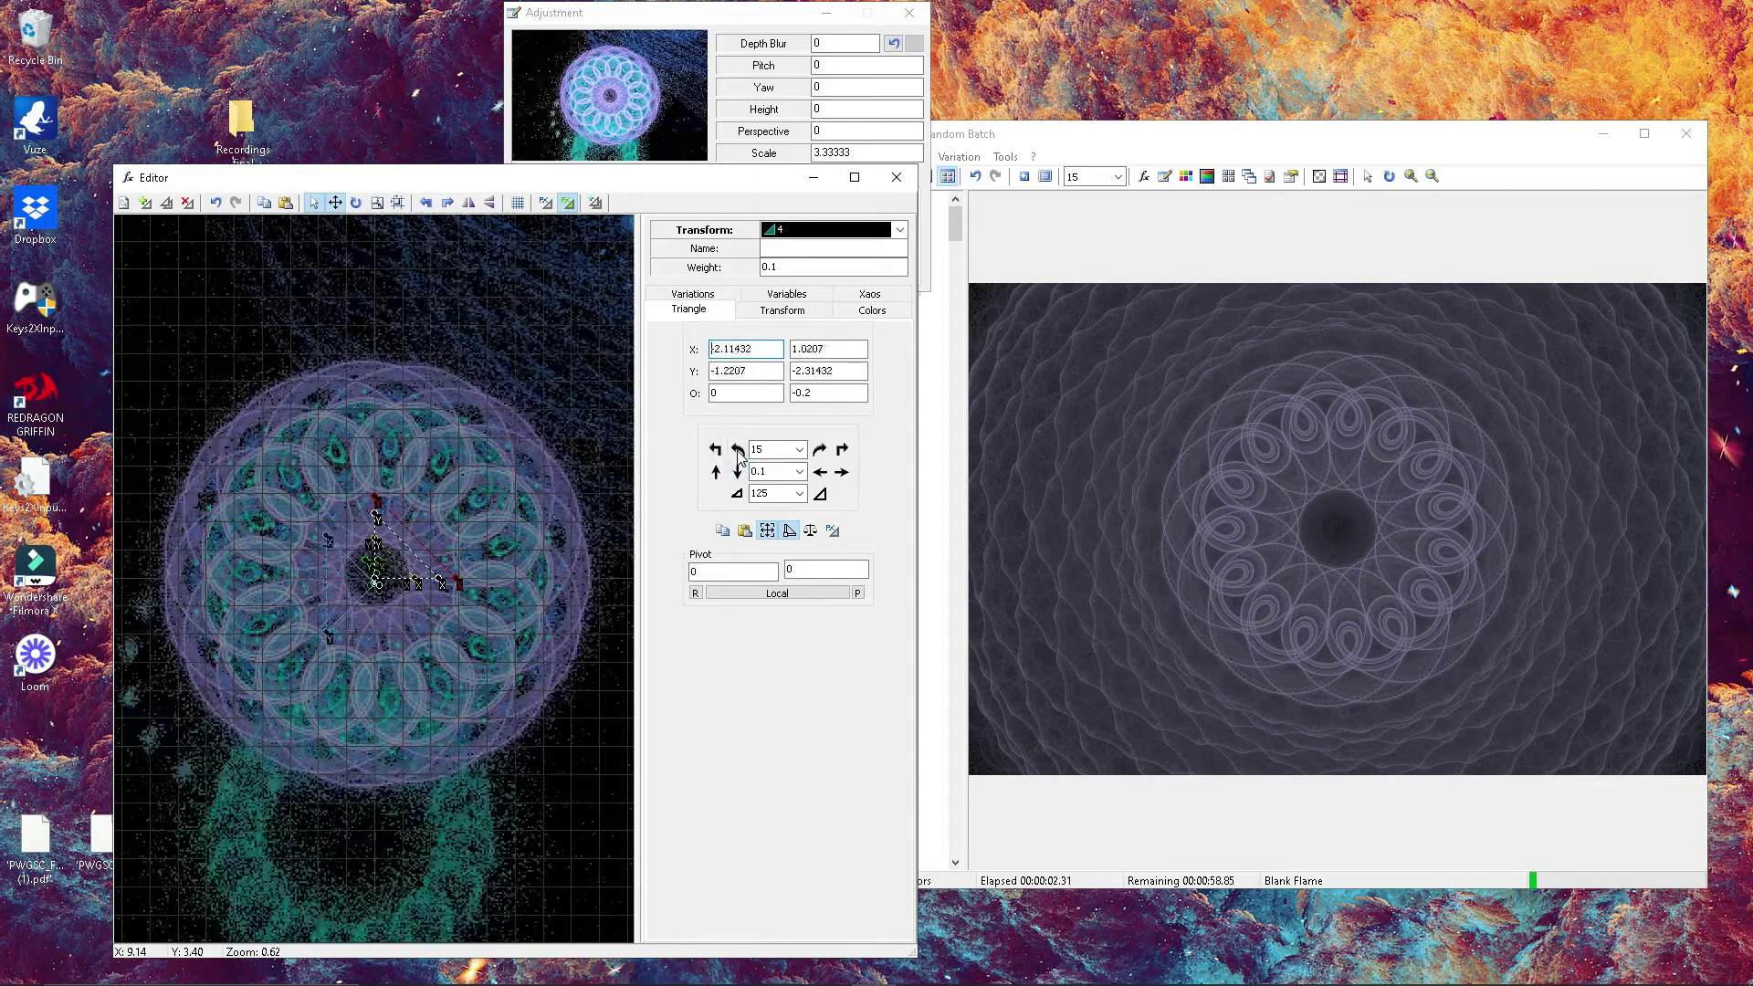
double_click(738, 449)
click(715, 472)
click(737, 493)
double_click(737, 494)
- Set transform 4's weight to 0.2
click(785, 267)
key(BackSpace)
text(2)
key(Return)
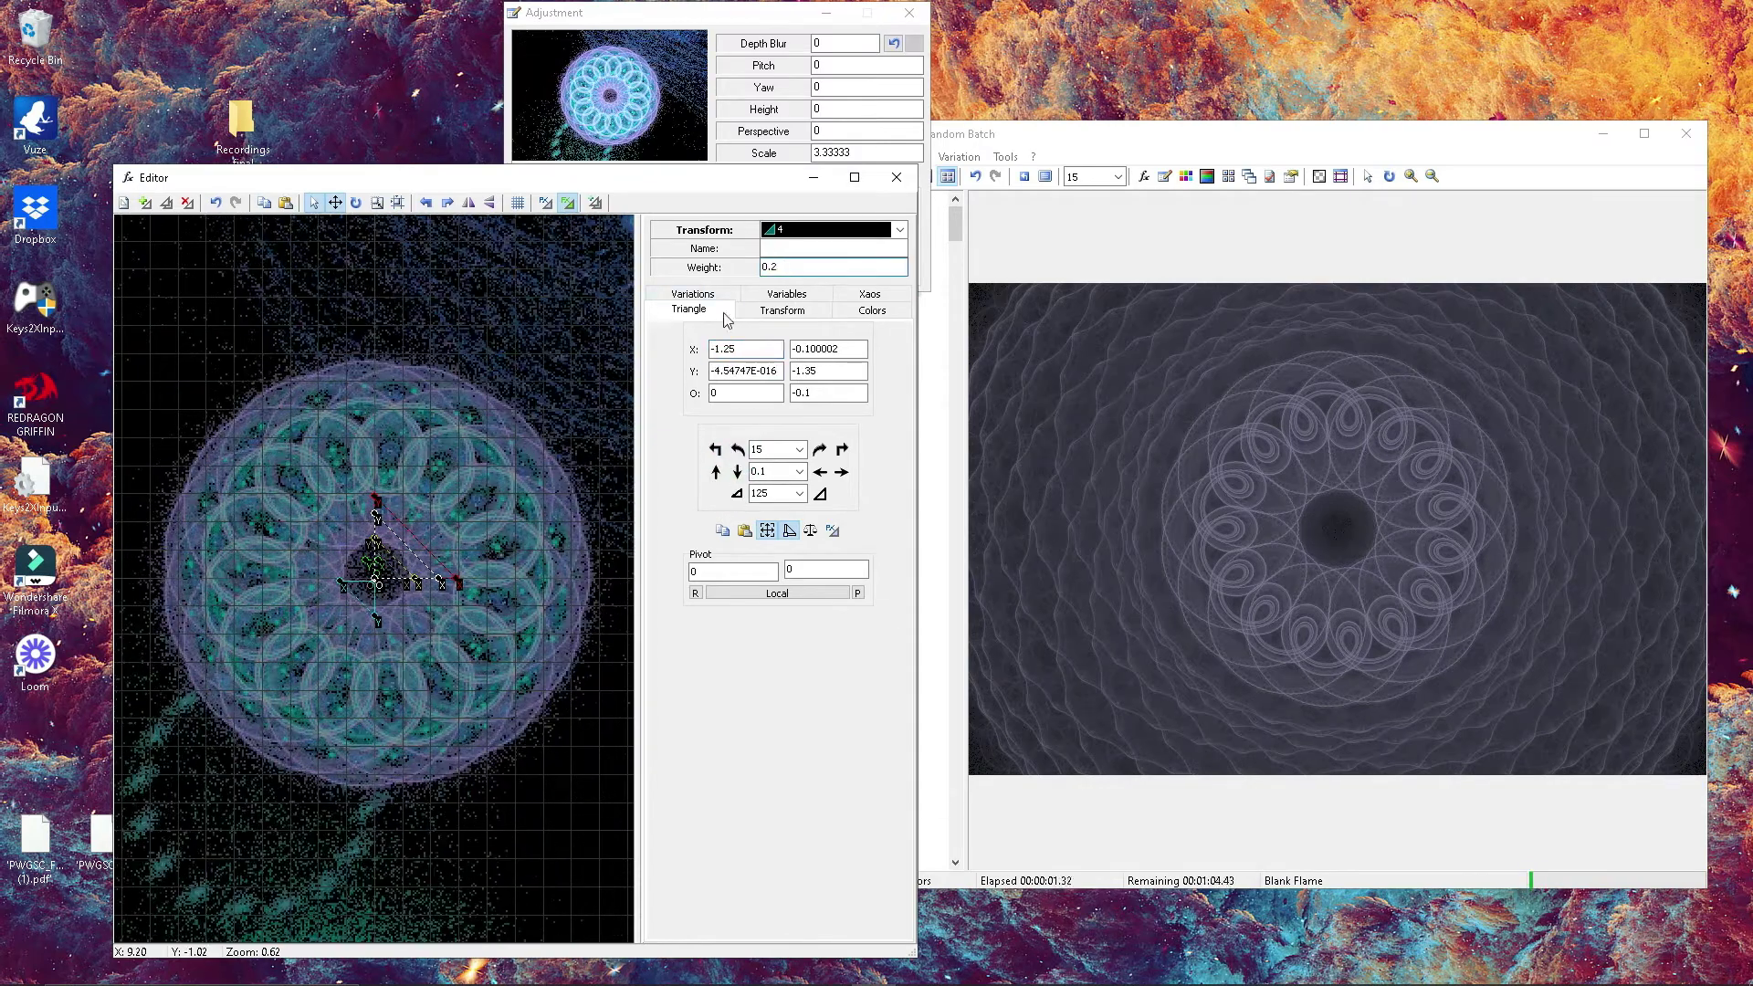
- Set transform 2's julian_dist variable to 3
click(401, 564)
click(785, 293)
click(747, 366)
text(3)
key(Return)
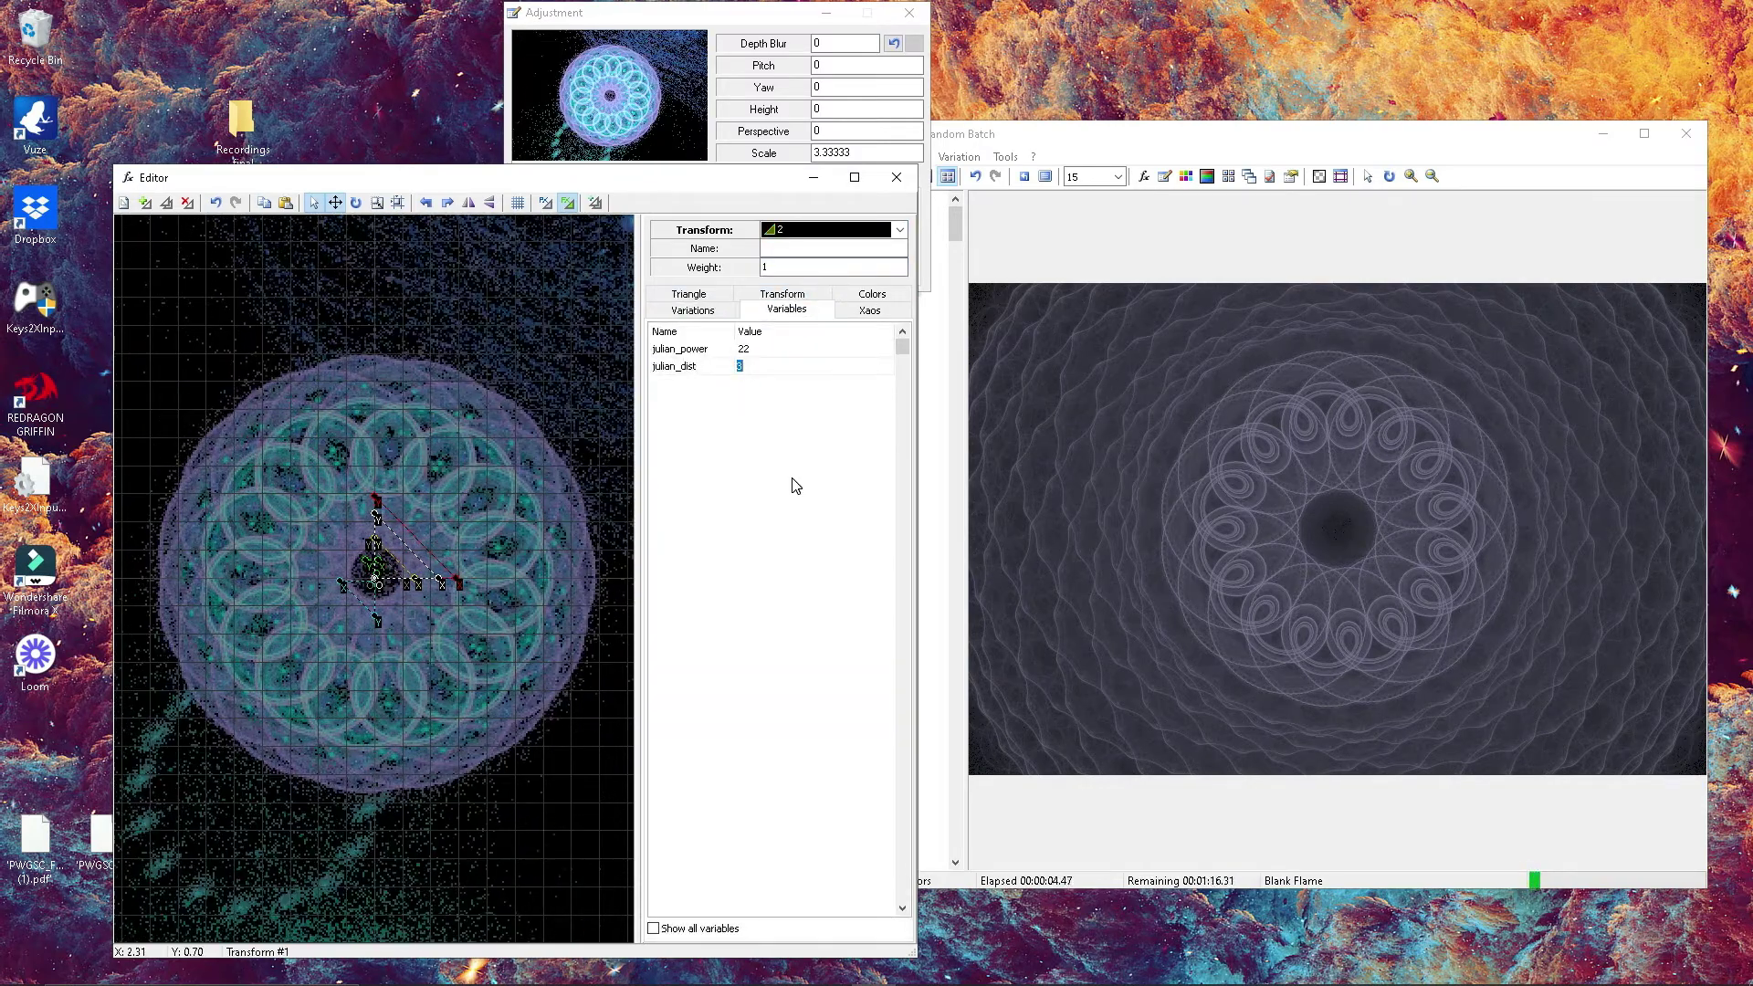
- Set the preview quality to 5 and zoom the camera in to 2.394
click(1118, 177)
click(1077, 191)
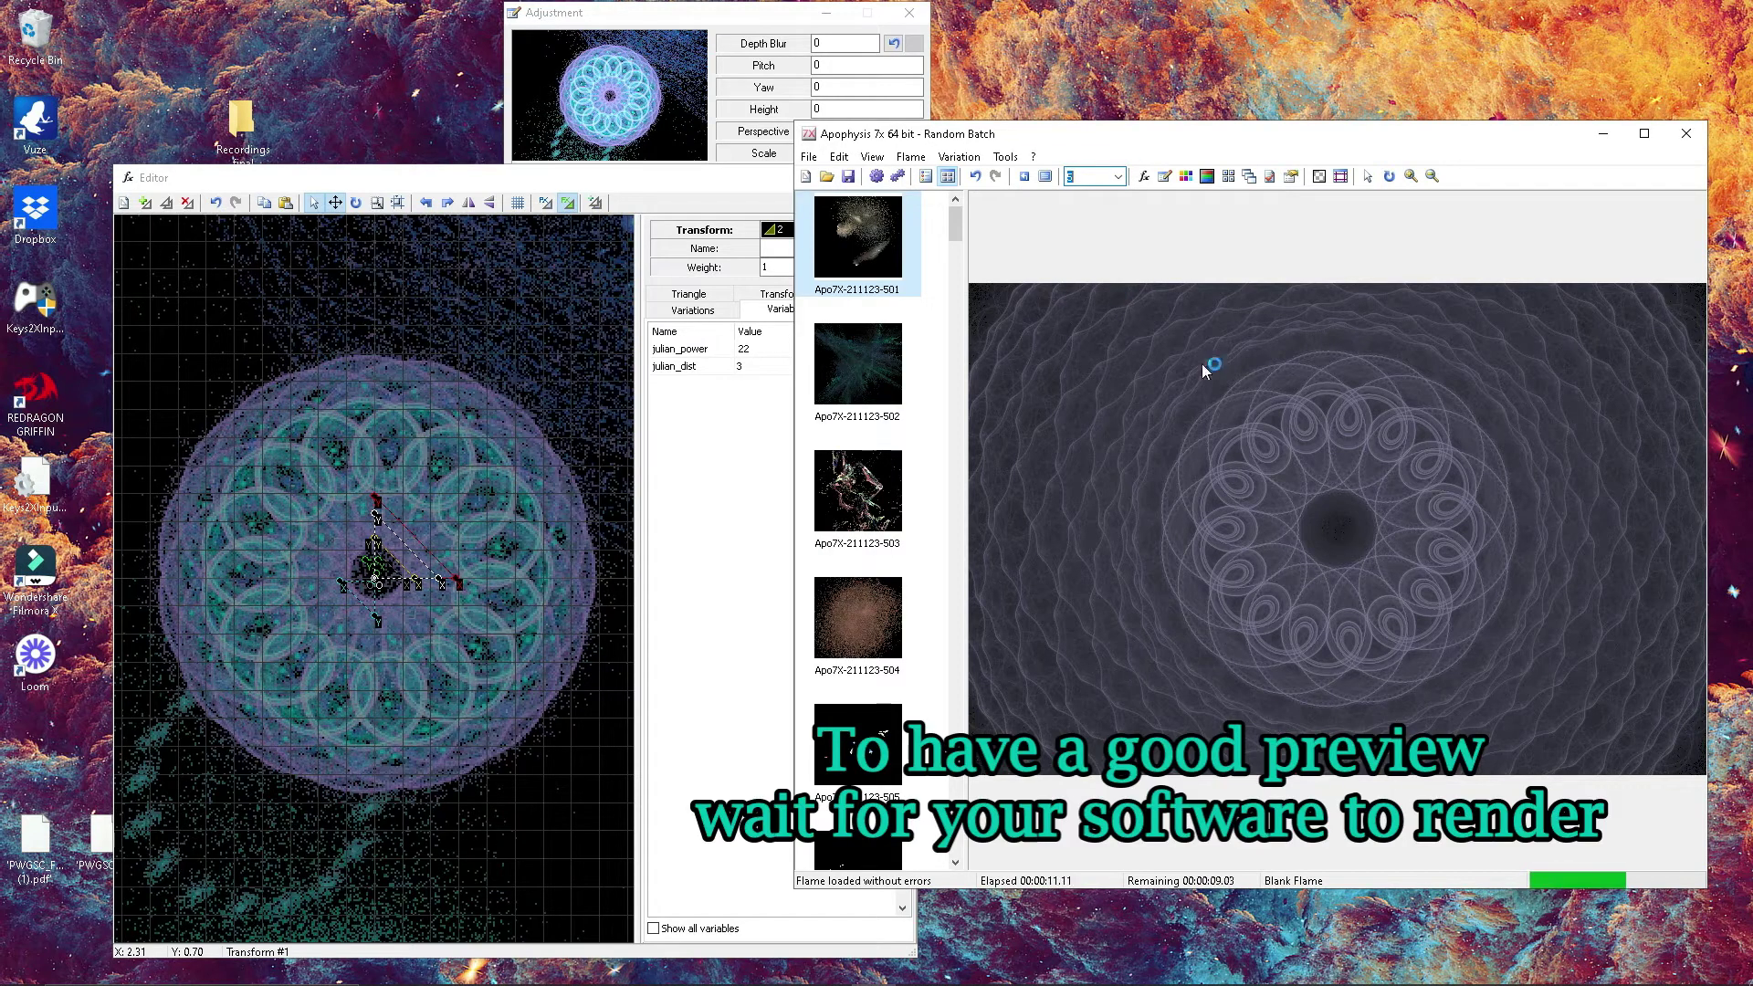
click(630, 148)
drag(796, 205, 812, 205)
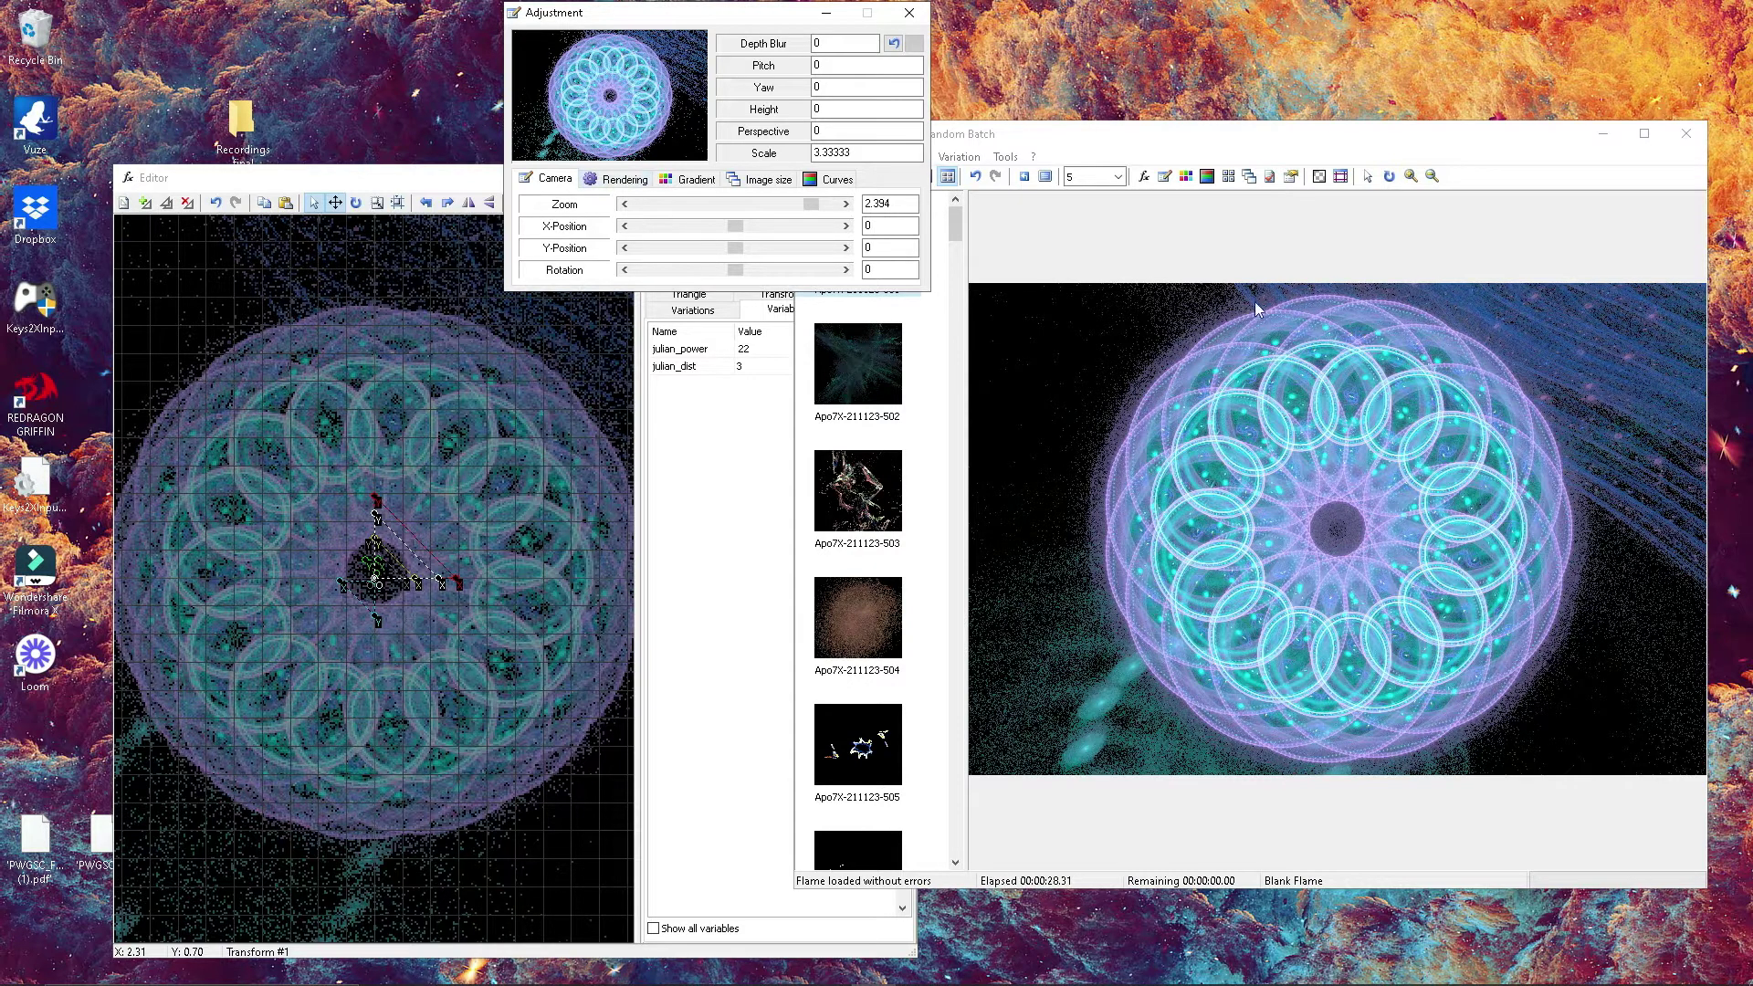
- Close the transform editor and the adjustment window to clear the view of the flame preview
click(745, 553)
click(894, 178)
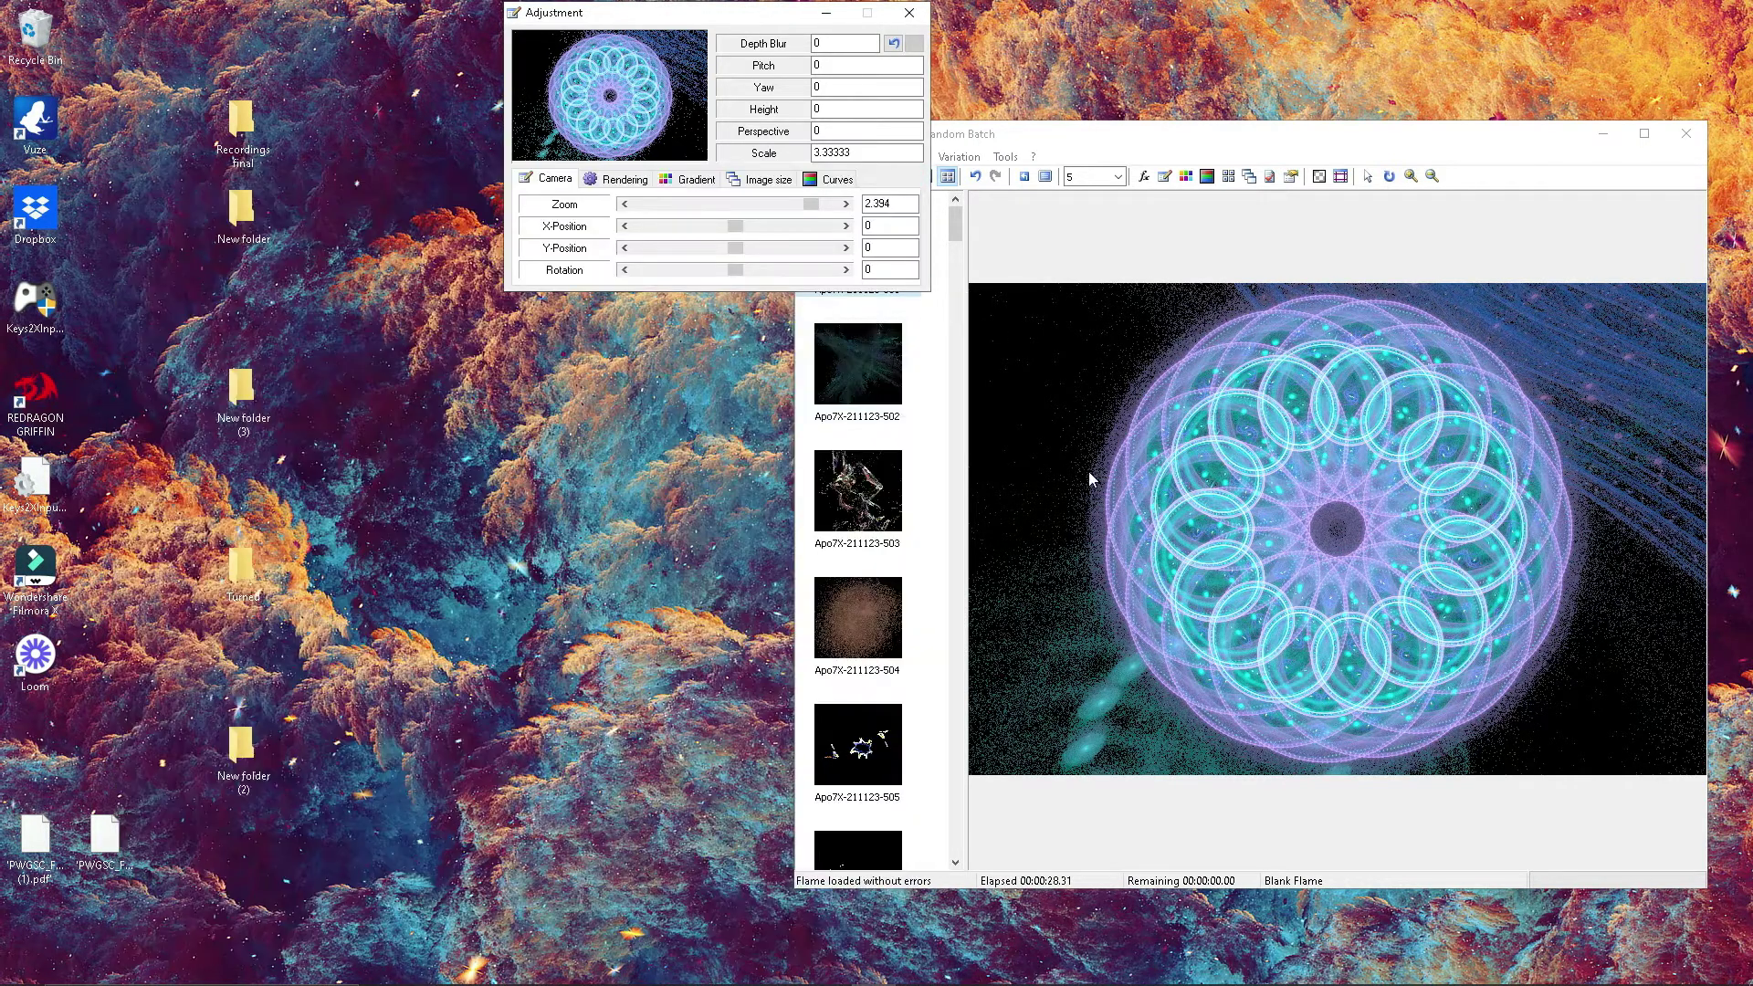
drag(780, 12, 671, 239)
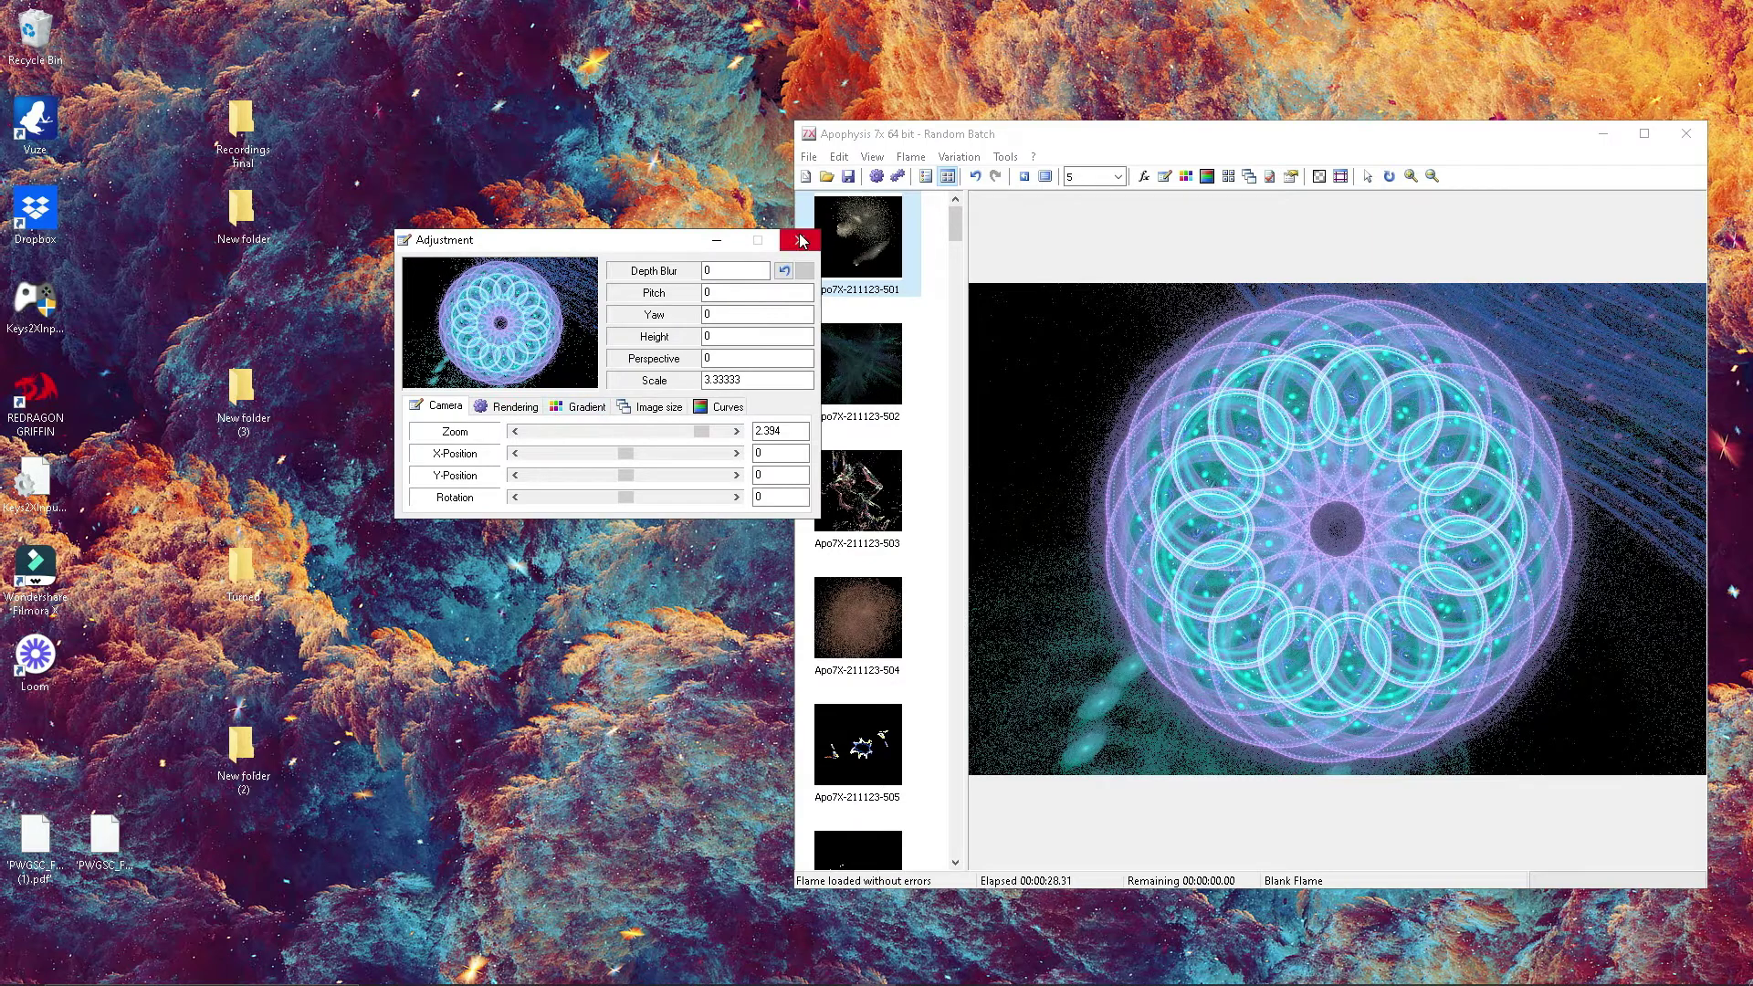
click(801, 240)
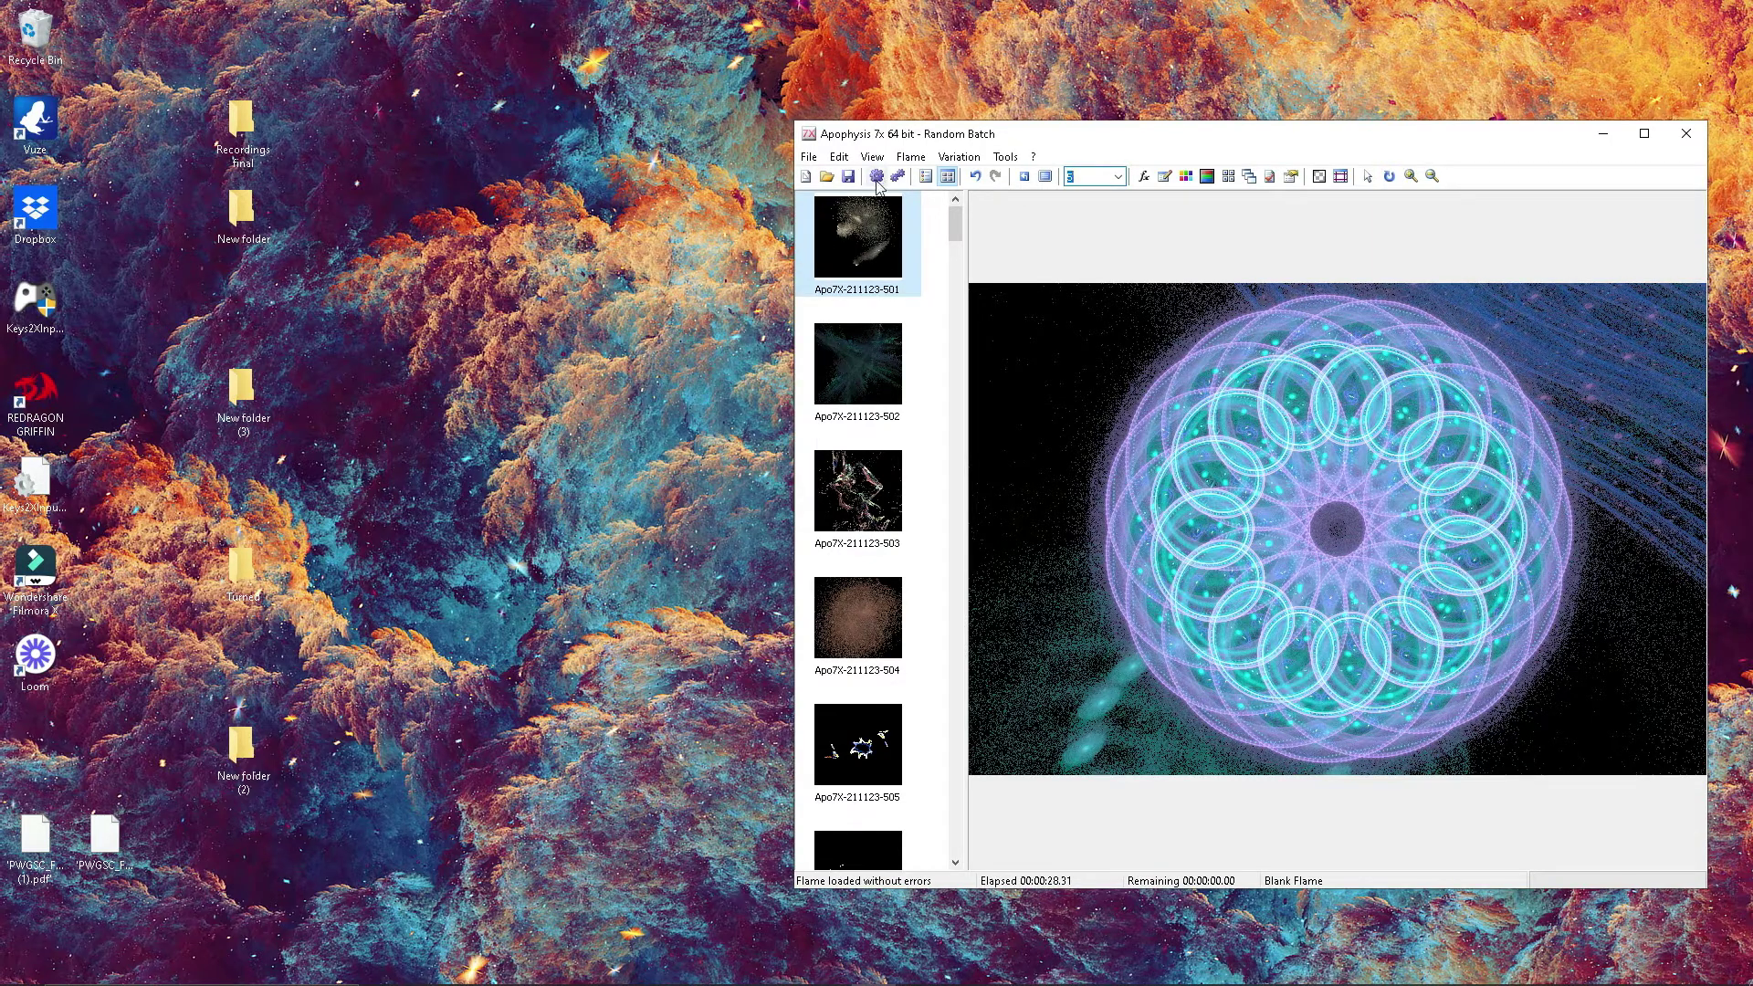
- Try to render the flame to Blank Flame.png at 1500 x 1000 with density 4000, filter radius 1 and oversample 2
click(876, 178)
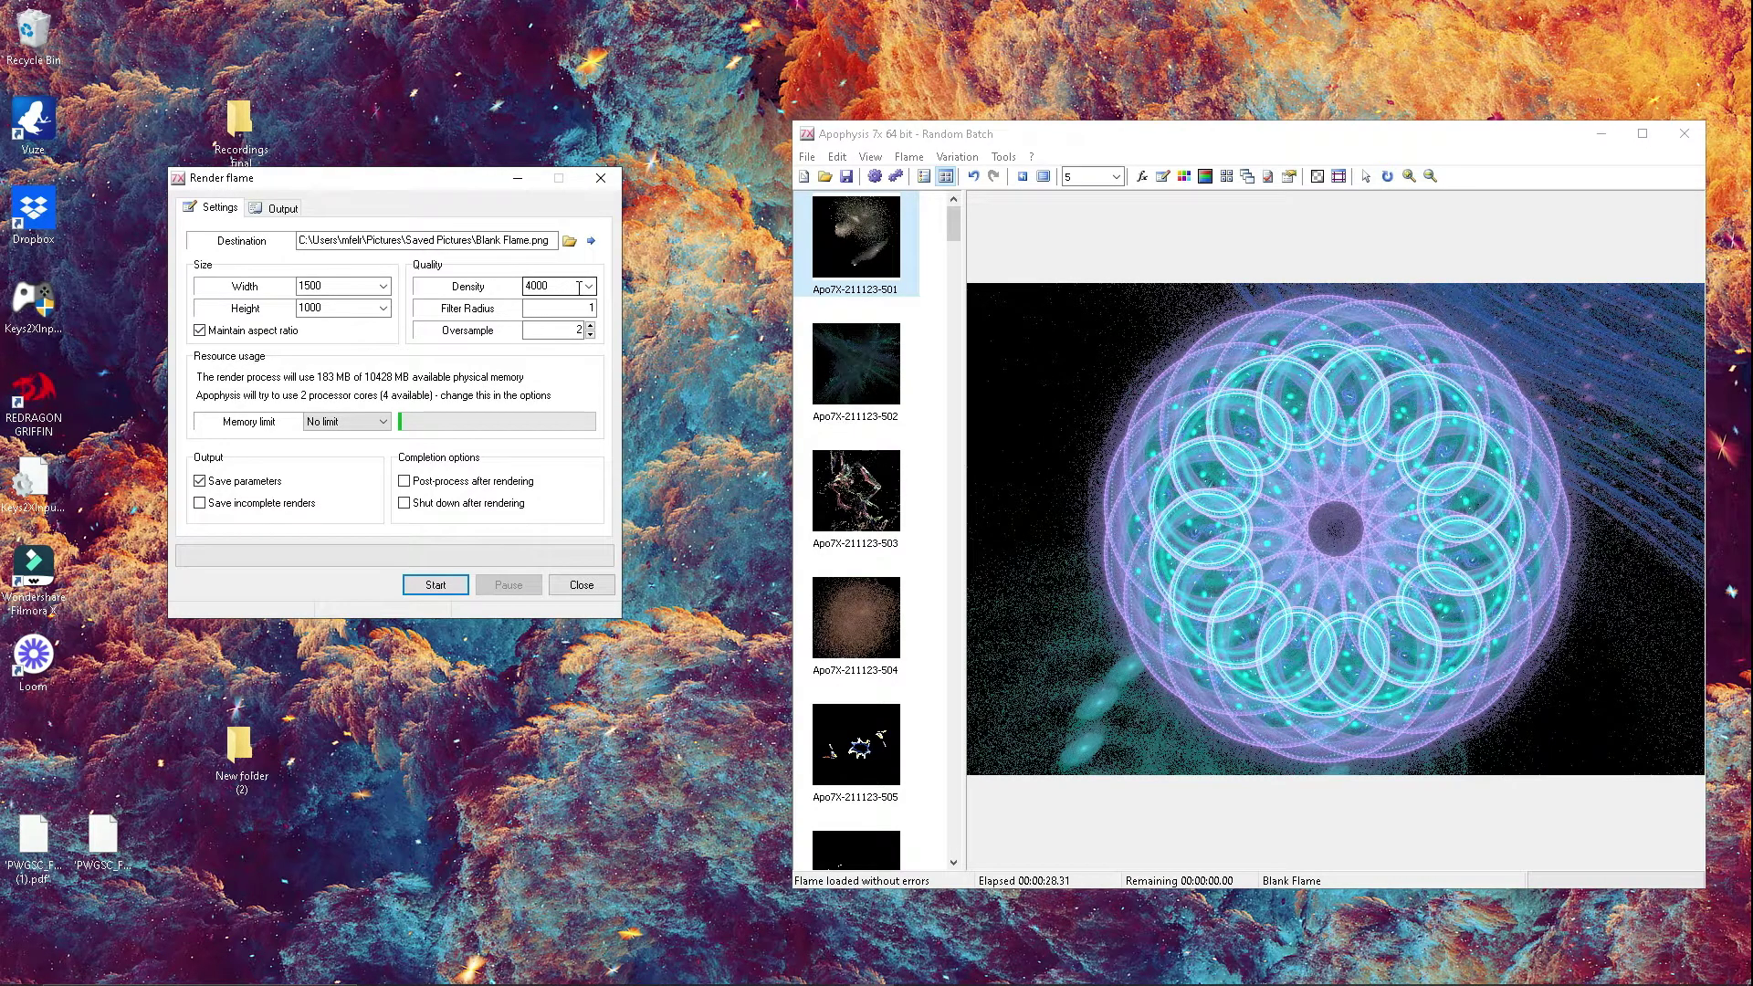
click(464, 581)
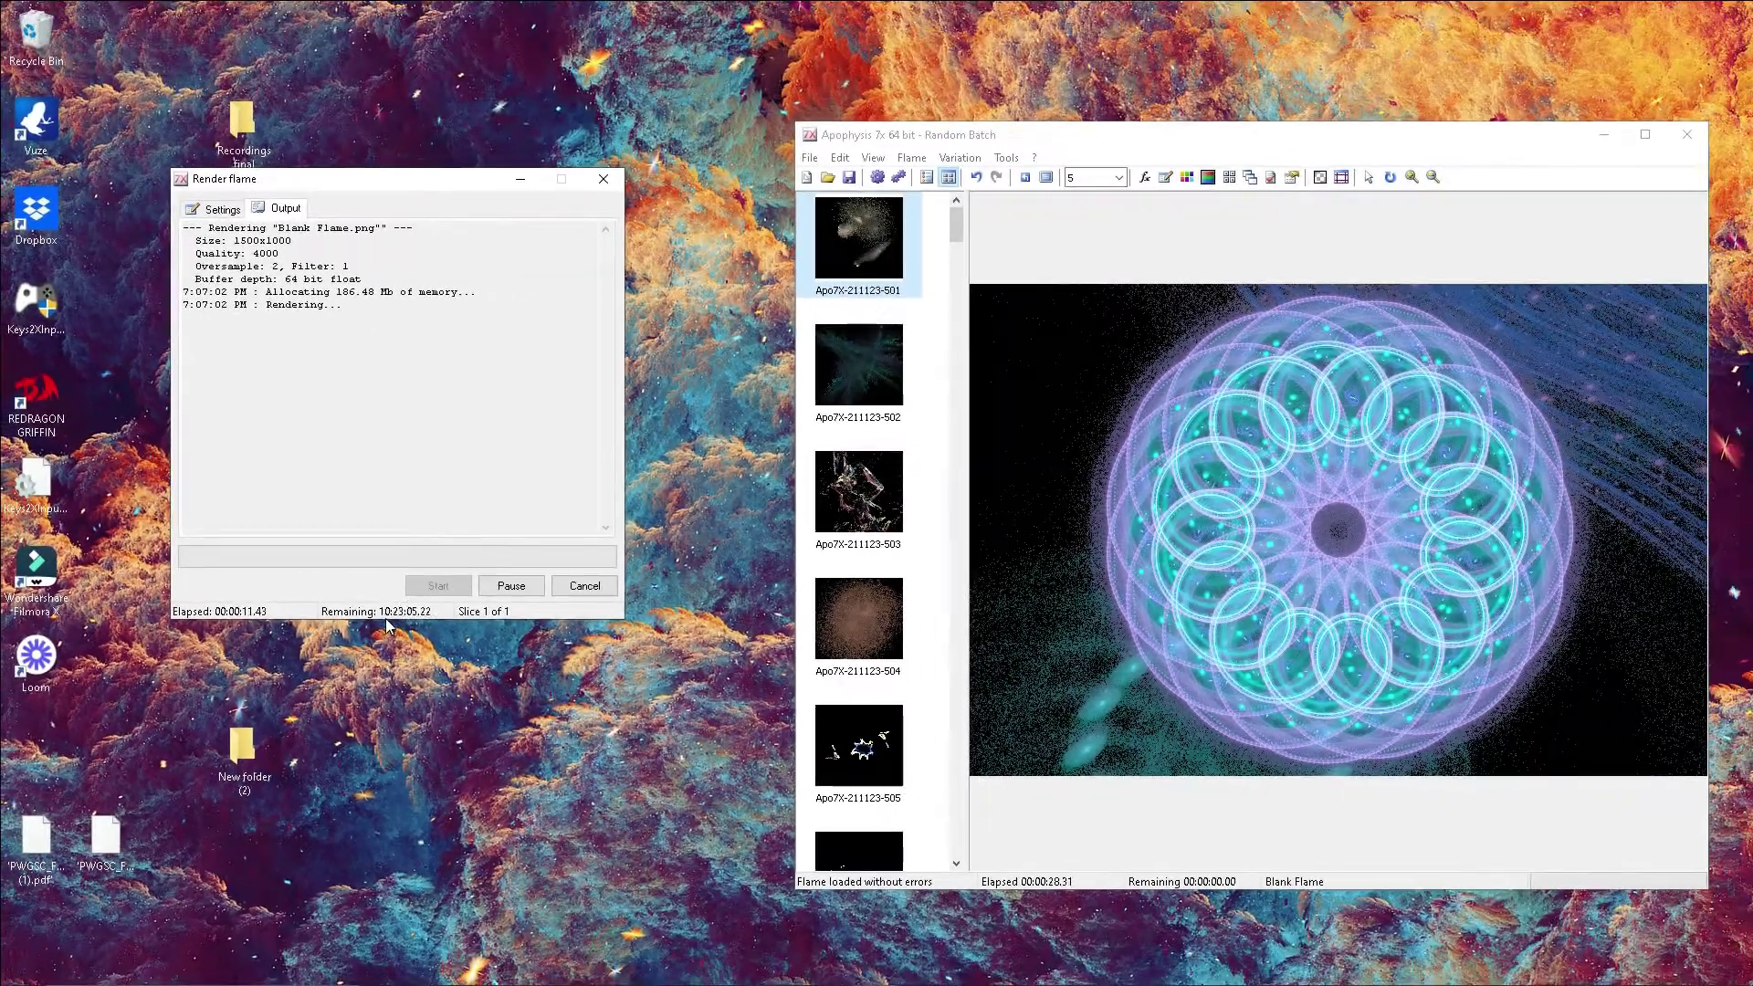
click(583, 585)
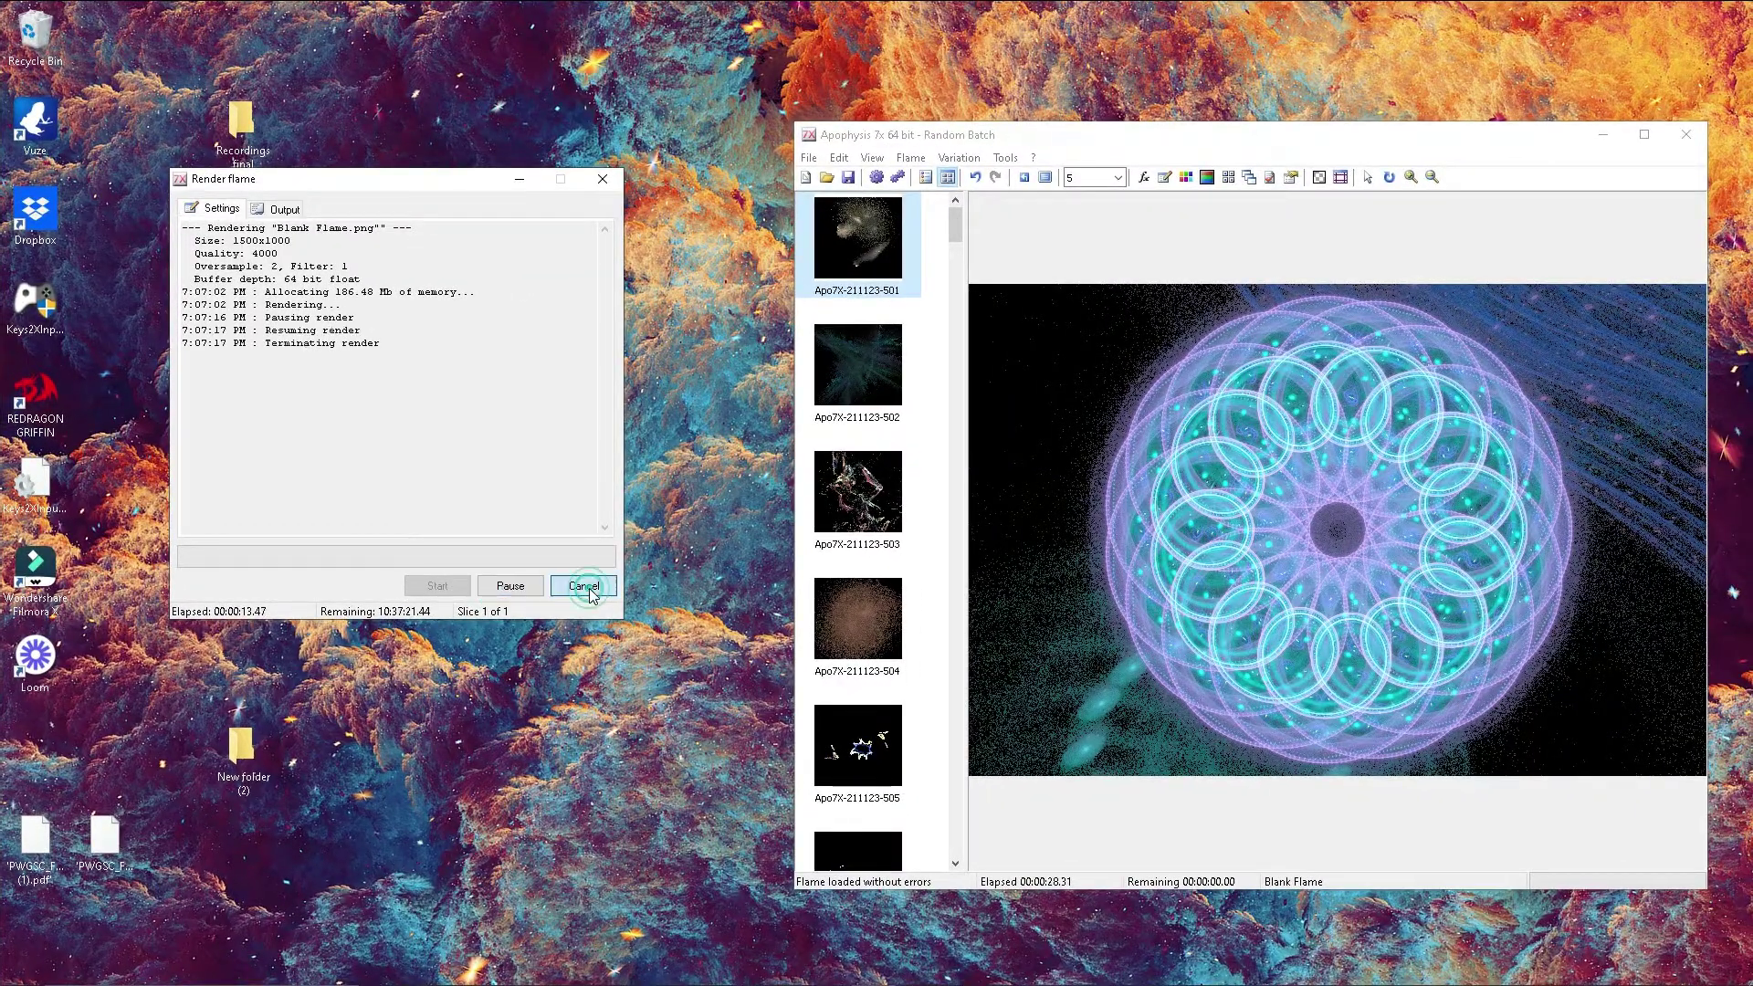
click(583, 585)
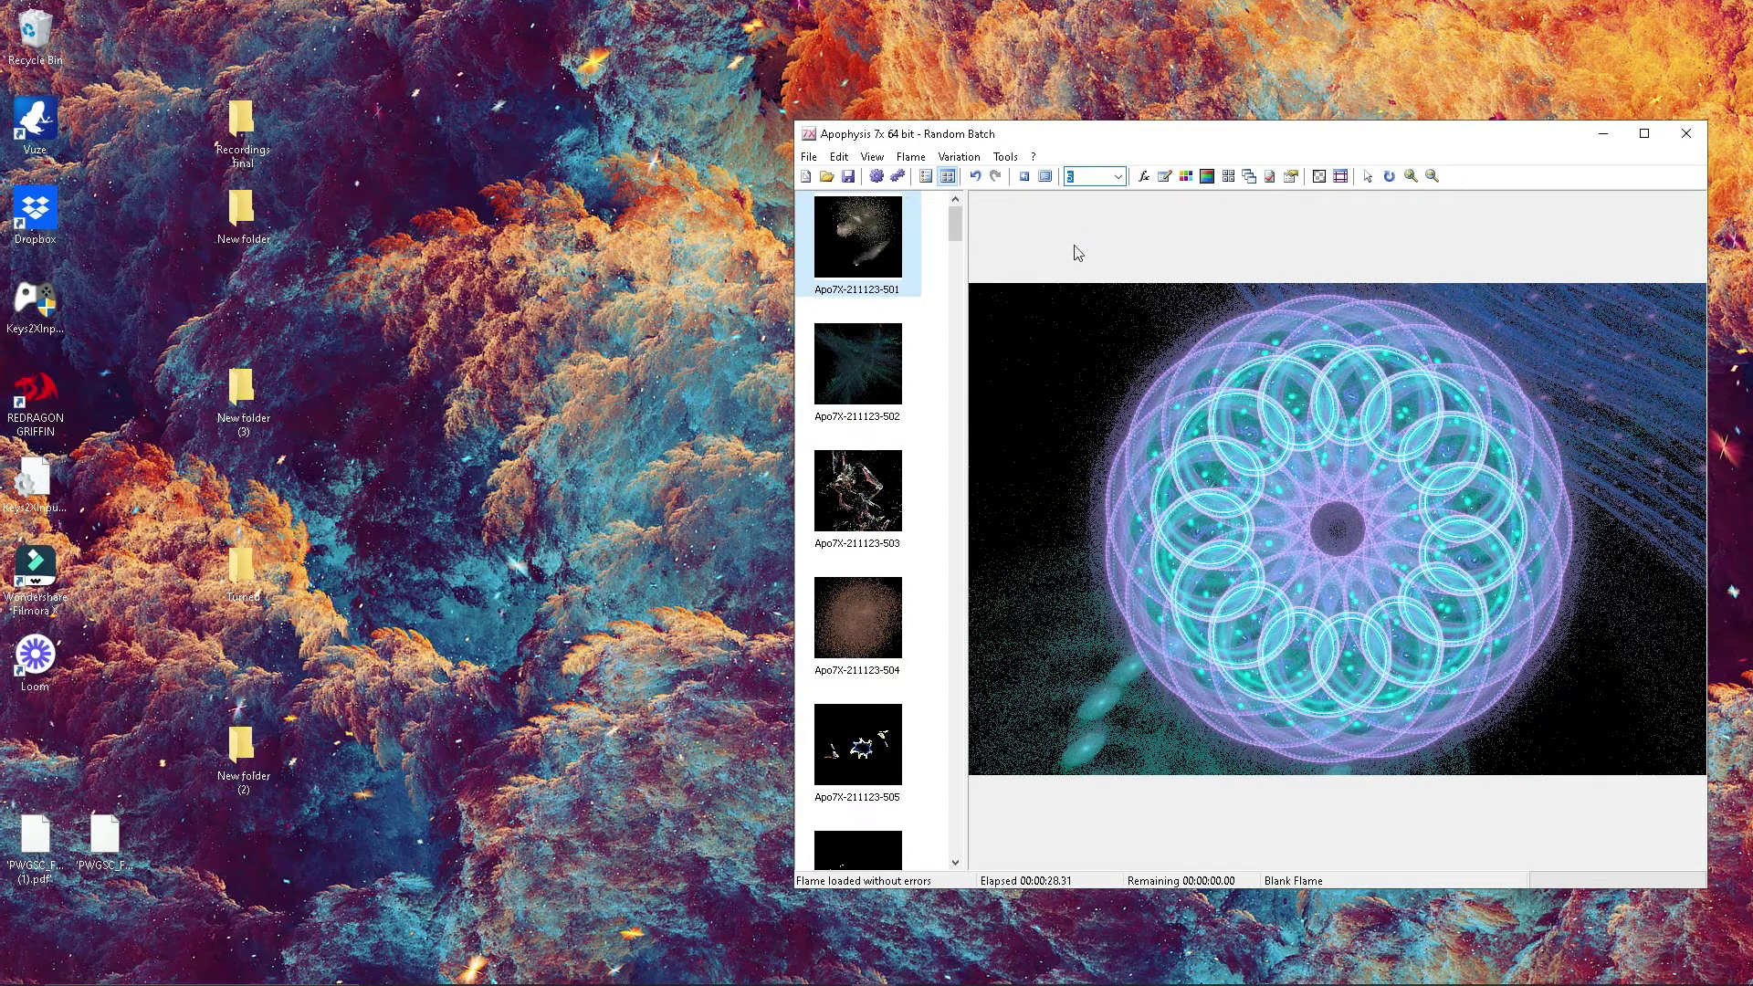
- Re-render the flame preview at quality 100
click(1116, 179)
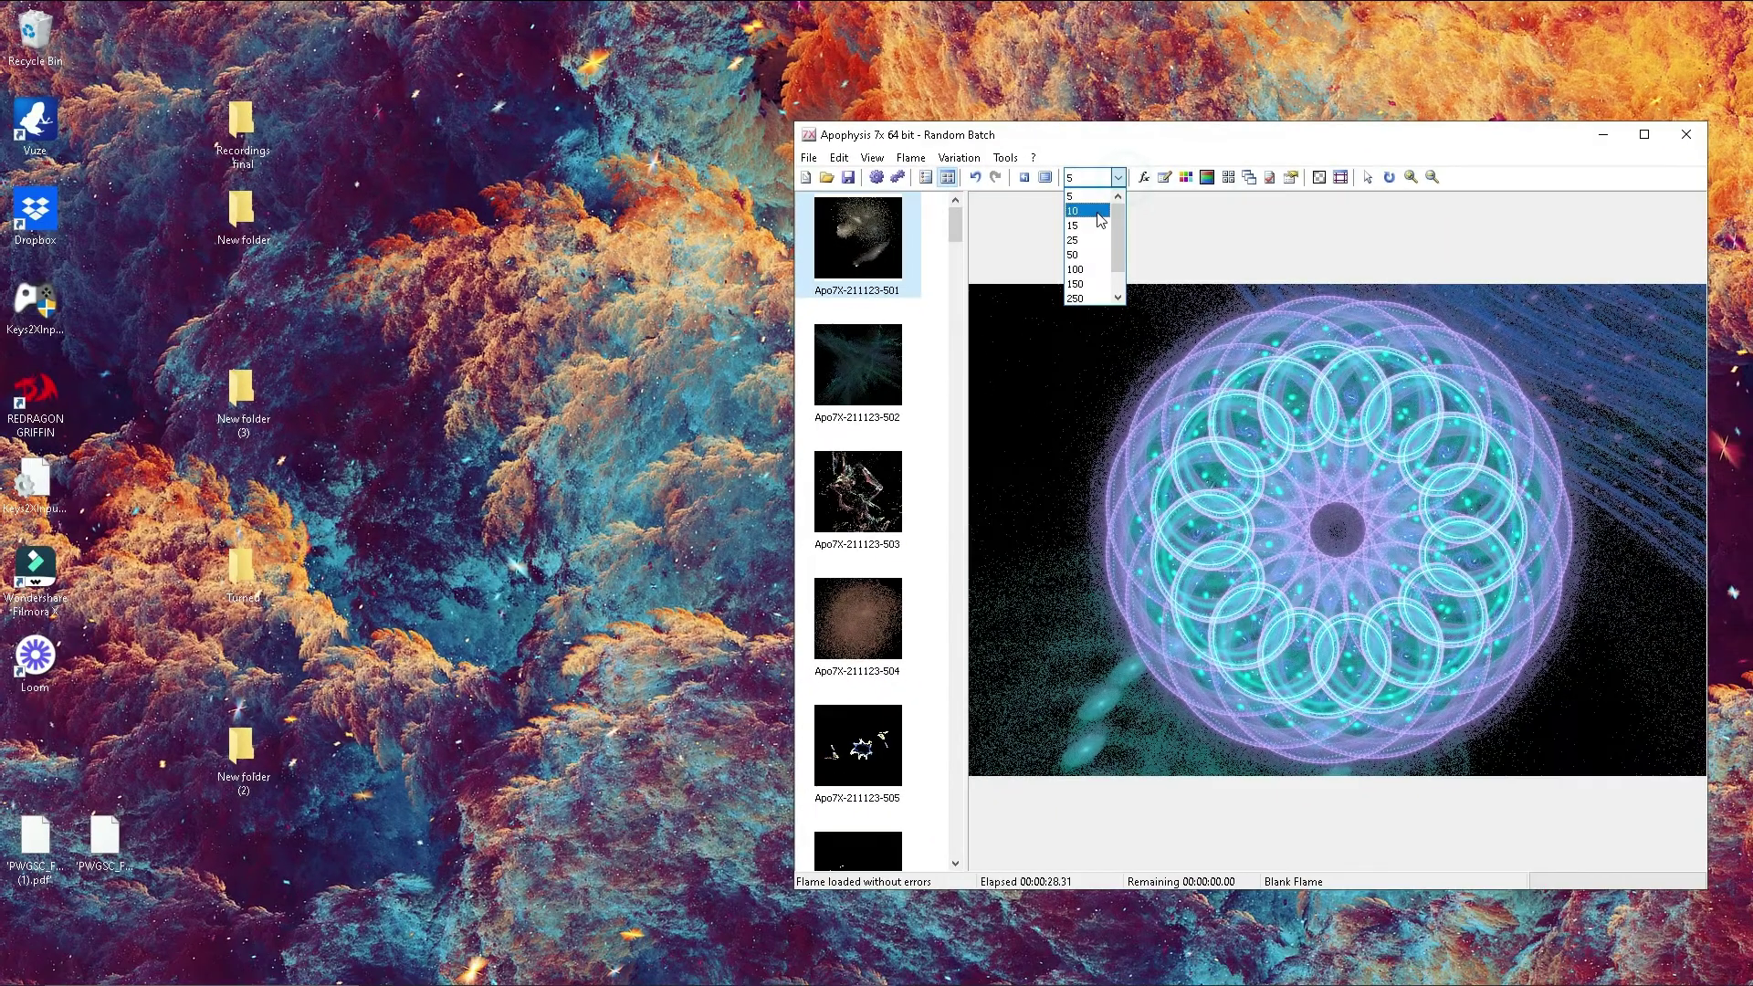
click(1086, 270)
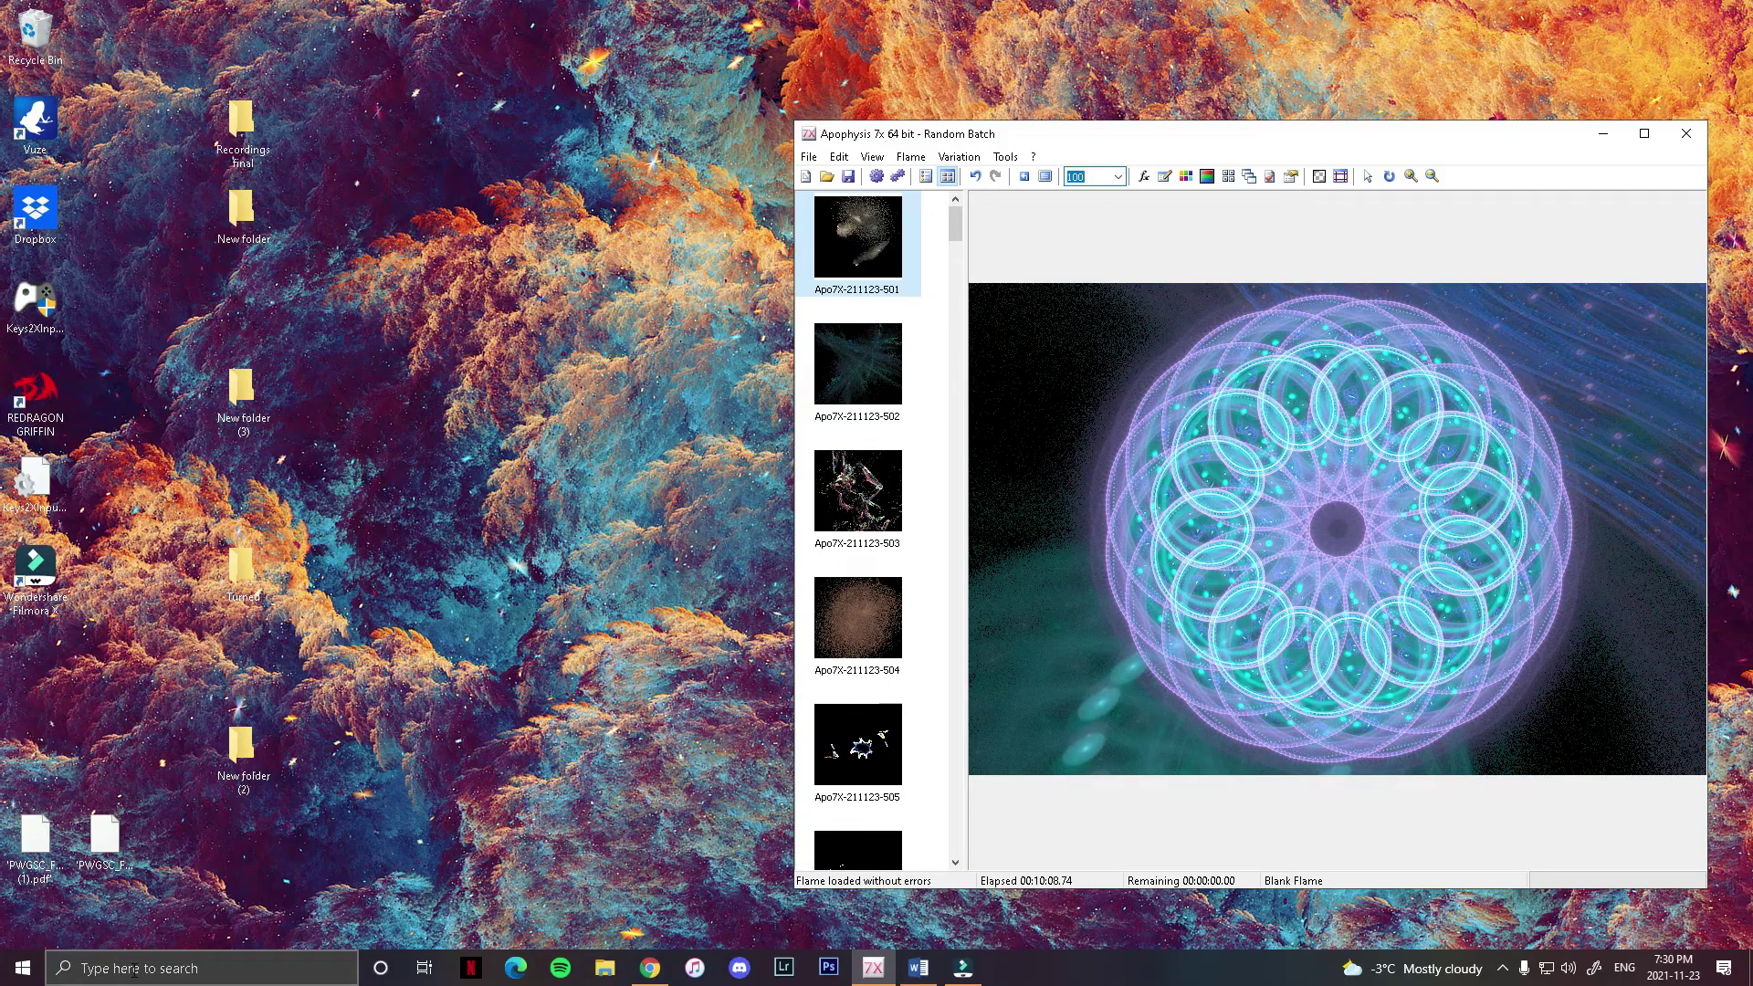
- Switch to Paint and paste the captured image of the flame into a blank canvas
click(135, 971)
text(paint)
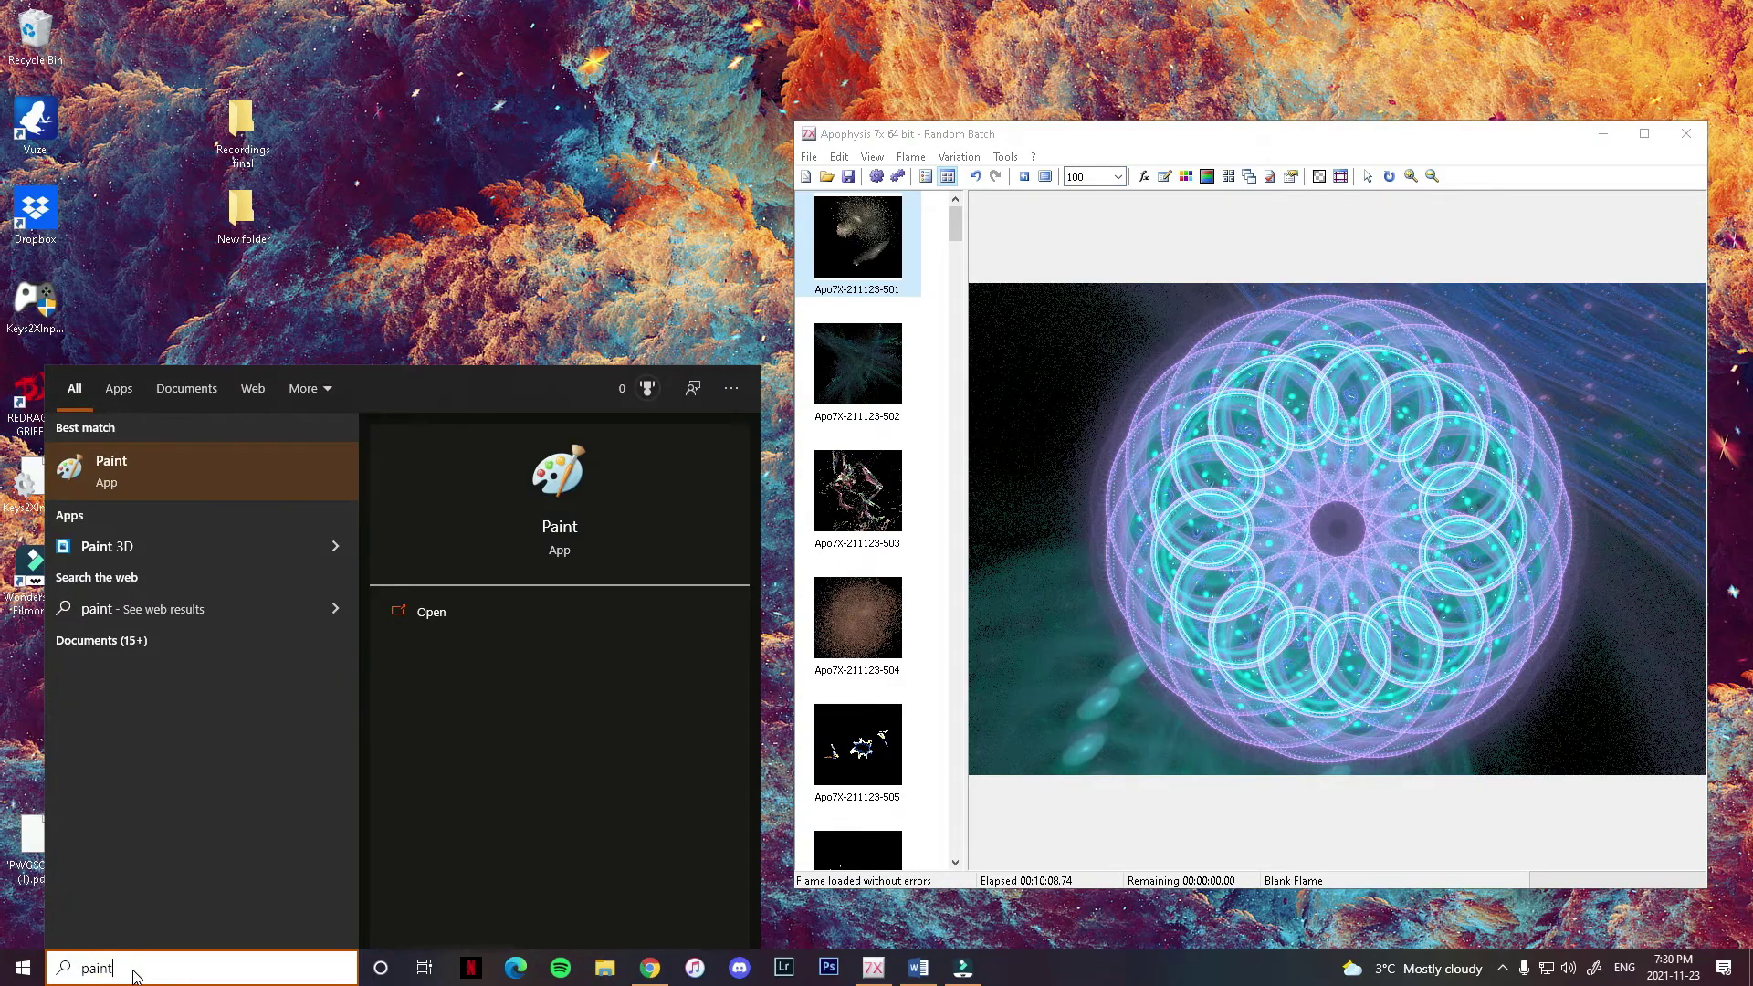
click(556, 524)
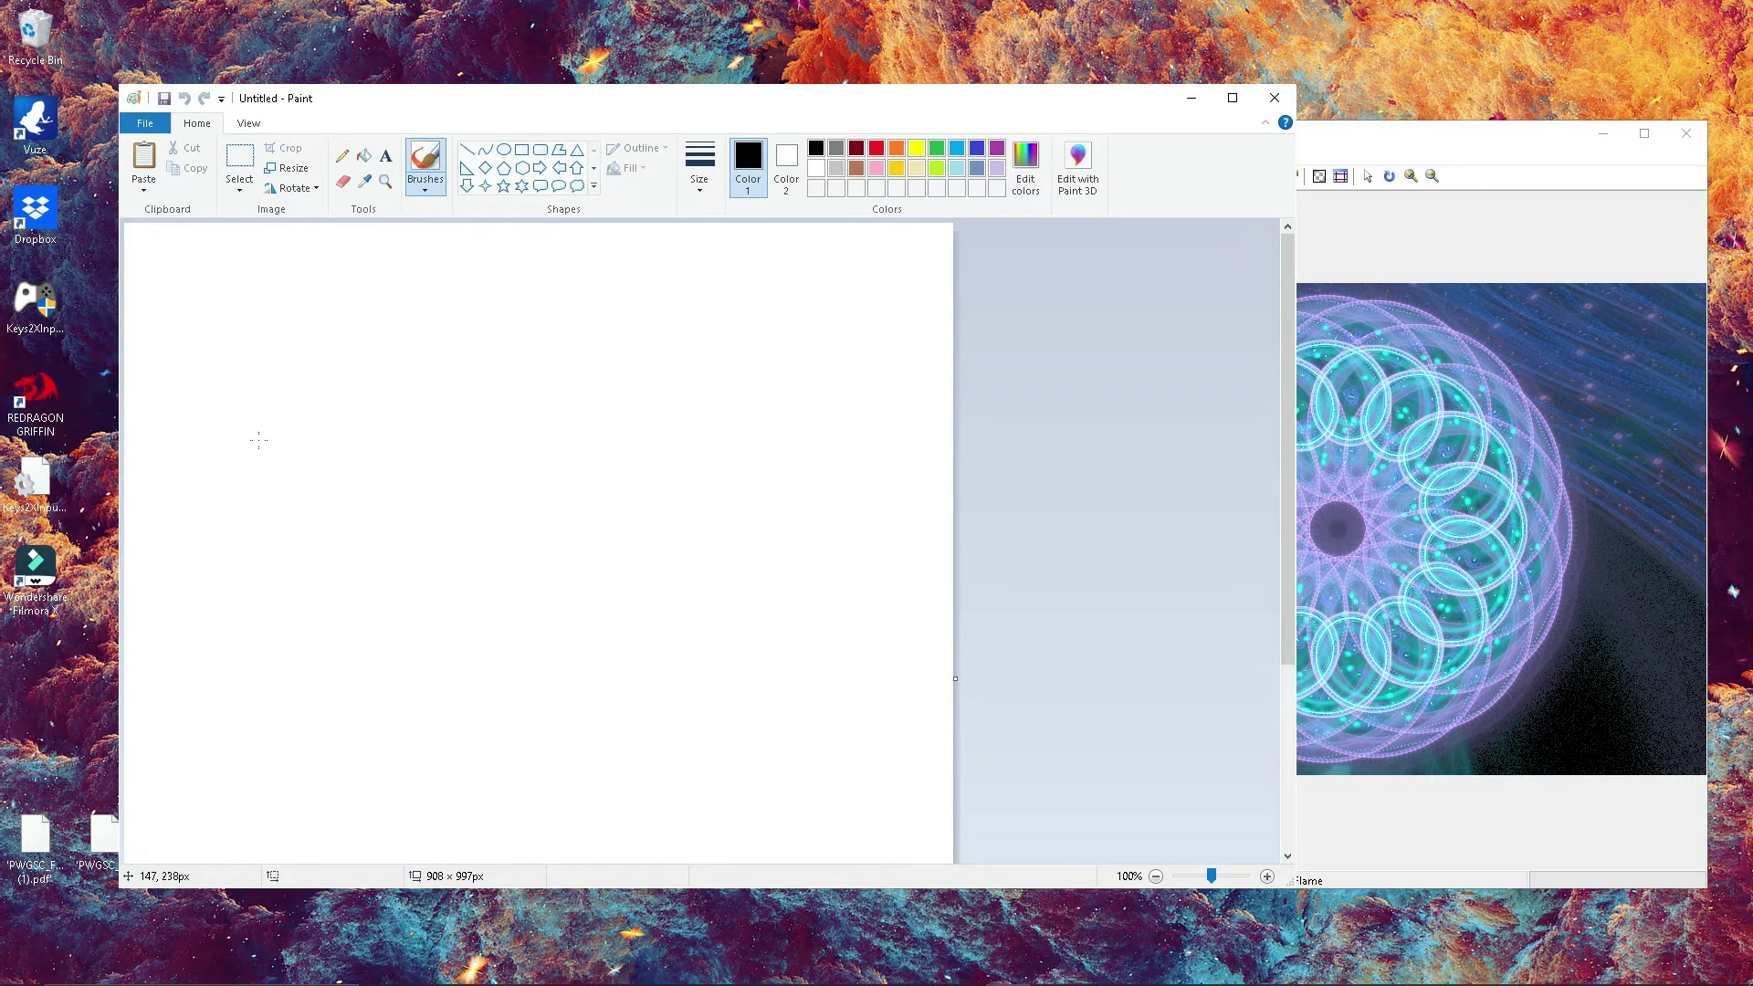
key(ctrl+v)
- Reposition the pasted flame image toward the canvas's left edge and trim the canvas to about 1147 x 1076 px
drag(1294, 885, 1484, 953)
drag(853, 100, 846, 48)
drag(1020, 564, 681, 559)
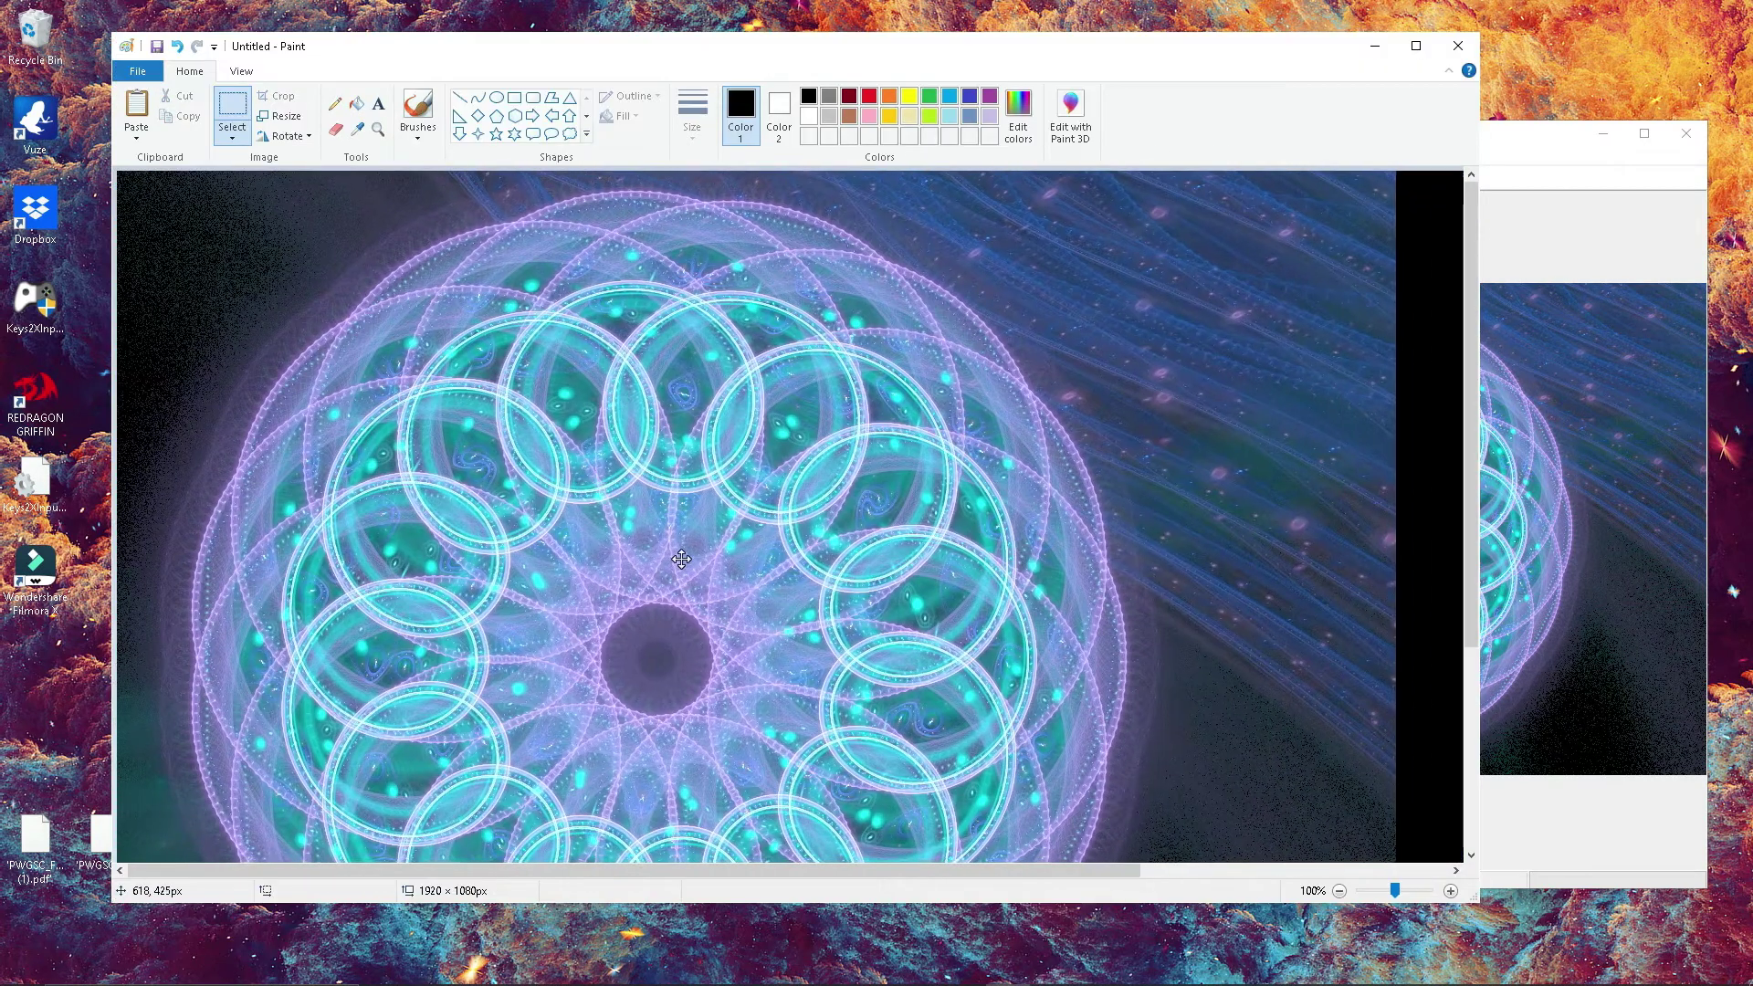
drag(1468, 310, 1467, 525)
mouse_move(1095, 870)
mouse_down()
mouse_move(1411, 870)
mouse_move(741, 868)
mouse_move(753, 855)
mouse_up()
drag(1468, 621, 1465, 410)
- Save the cropped image as a PNG file named mandala
click(137, 71)
click(207, 222)
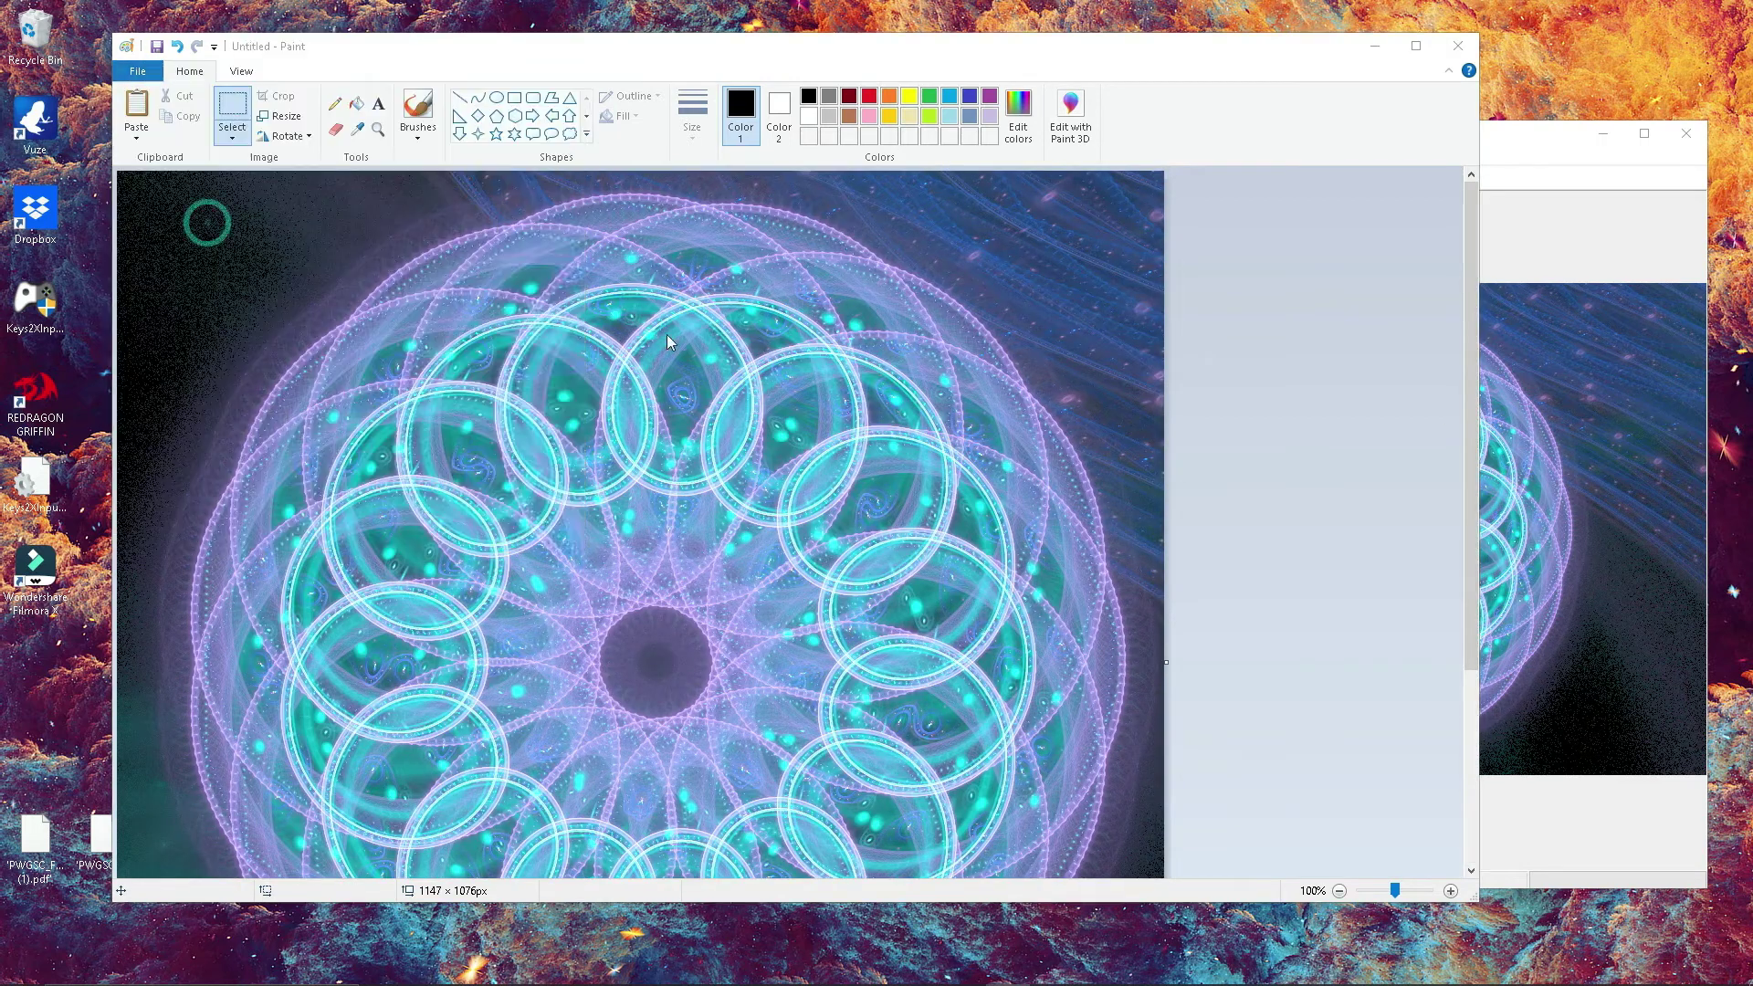
text(mandala)
key(Return)
- Browse the Pictures folder in File Explorer for the saved mandala image
click(510, 966)
double_click(468, 433)
scroll(686, 472, down, 2)
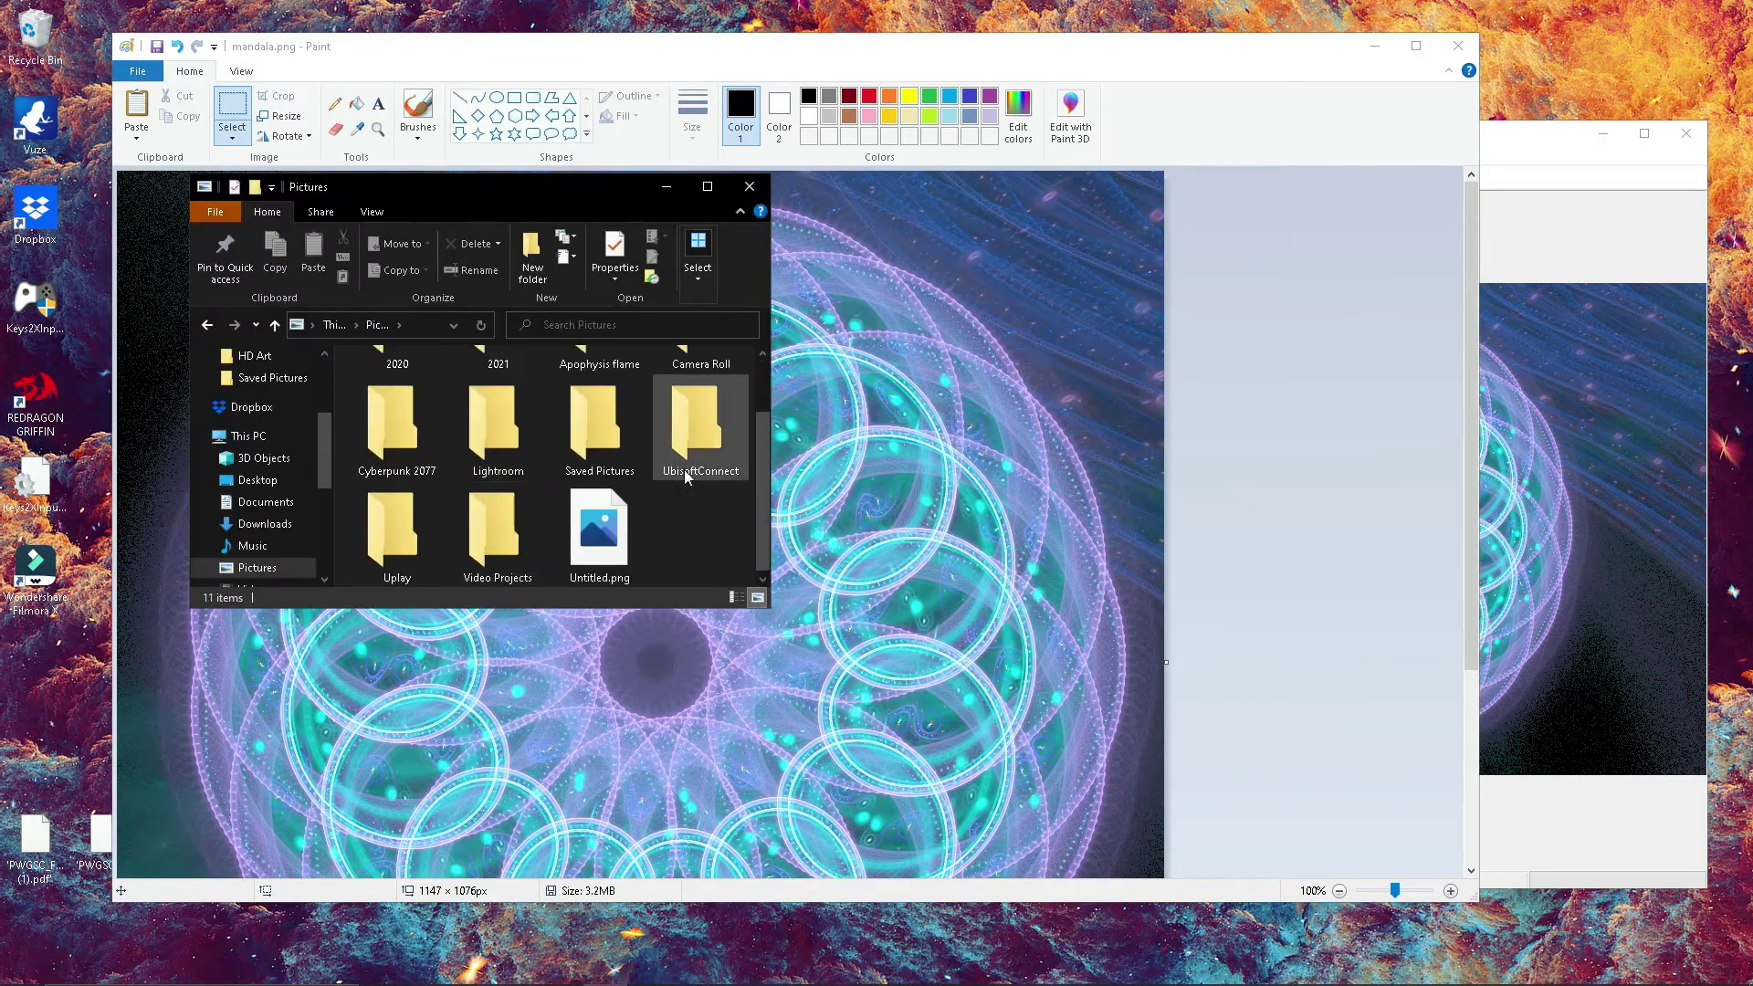